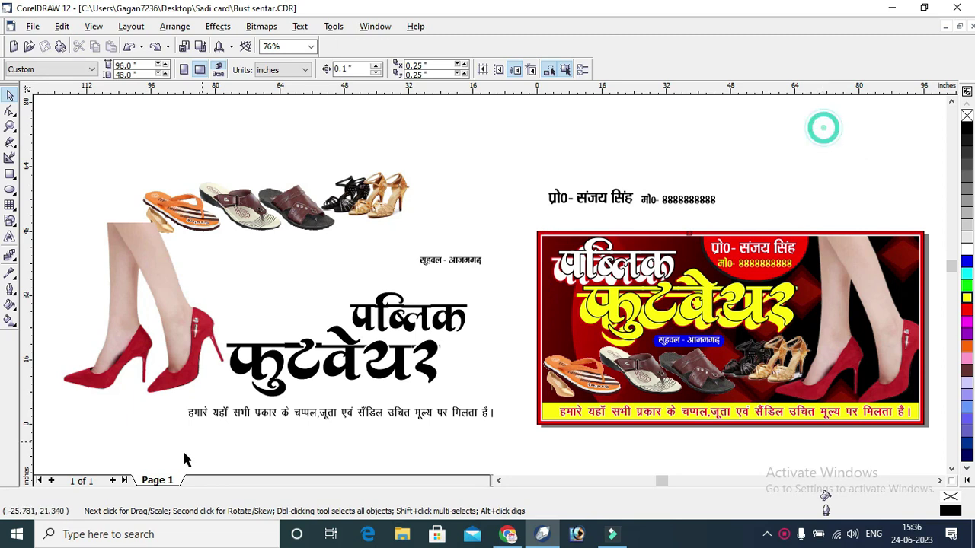
Add a second page after Page 1 and set its measurement units to feet.
click(113, 481)
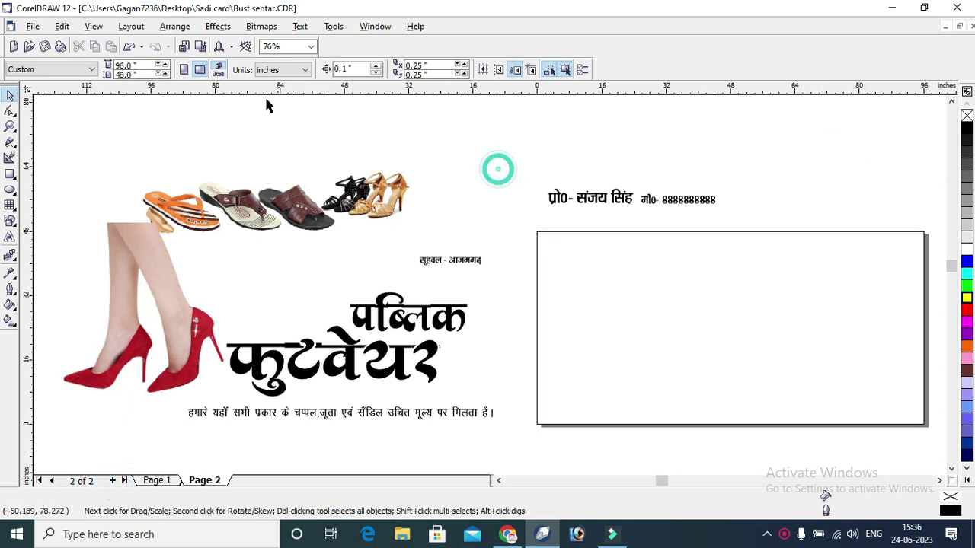
click(283, 69)
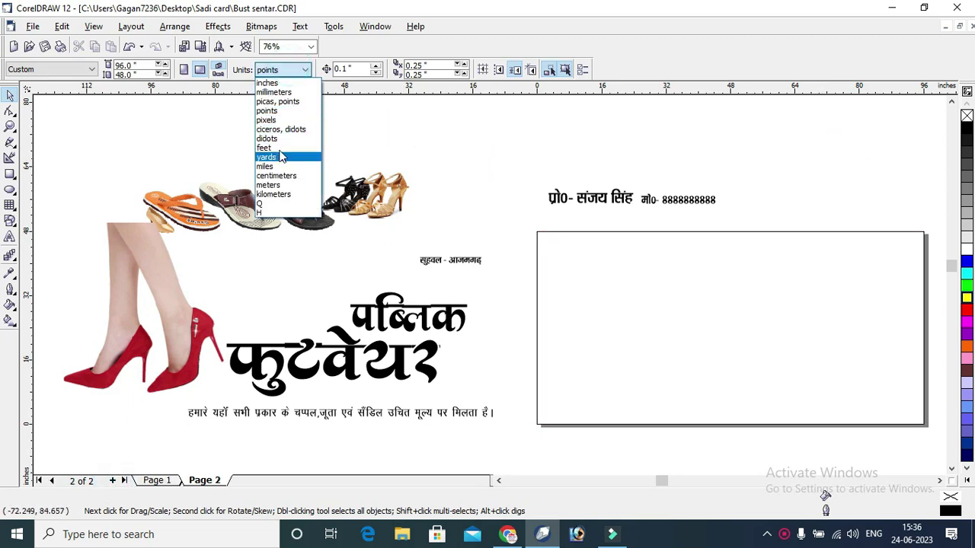
click(285, 157)
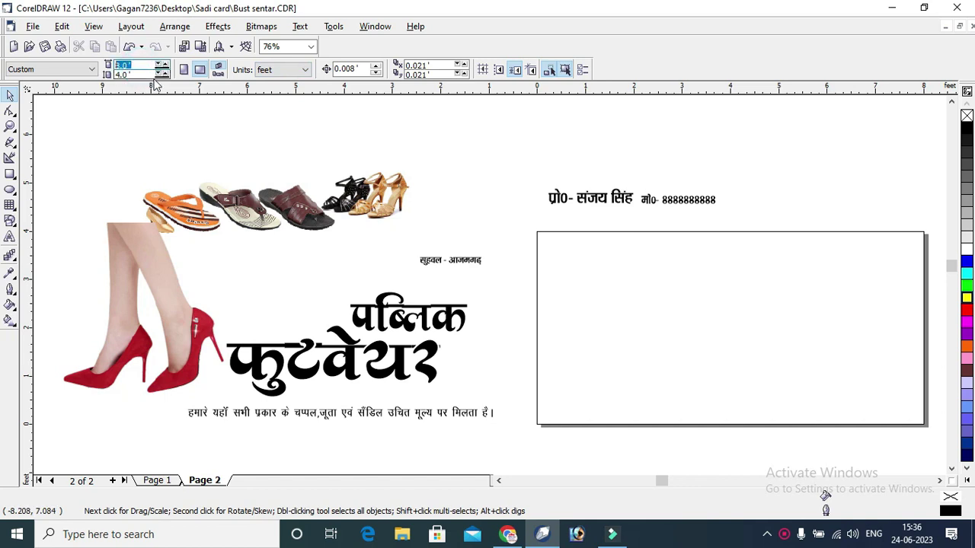
click(603, 228)
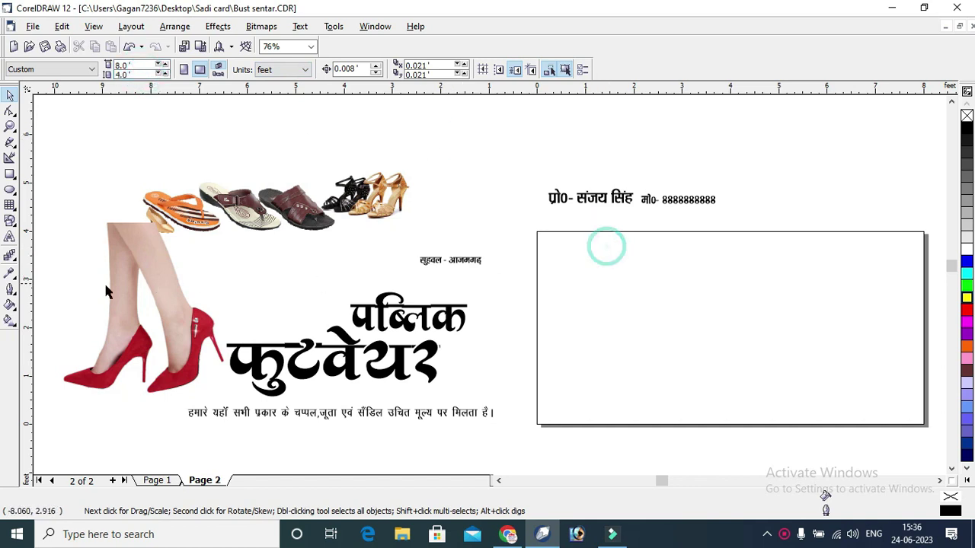
Create a page frame rectangle of 8 × 4 feet covering the whole of Page 2.
click(10, 174)
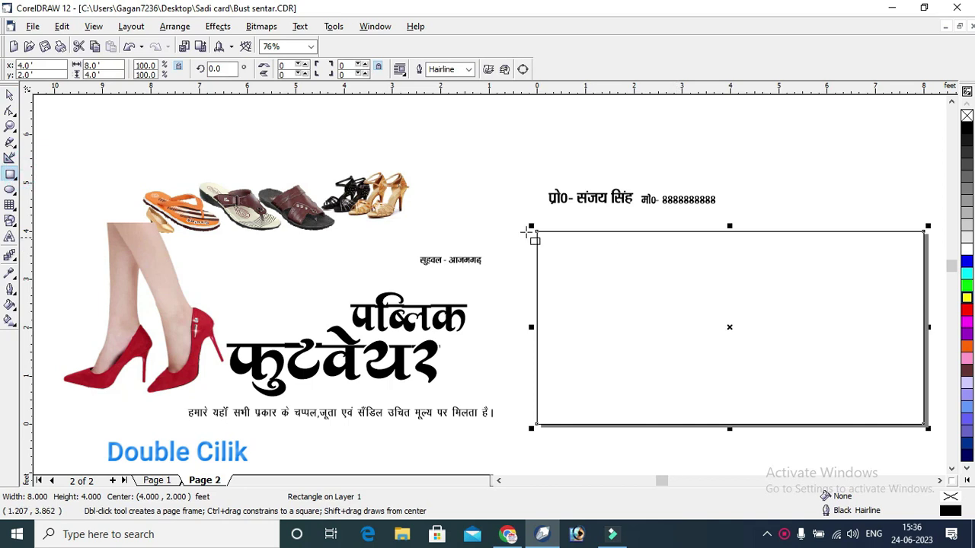
click(11, 127)
drag(505, 191, 883, 418)
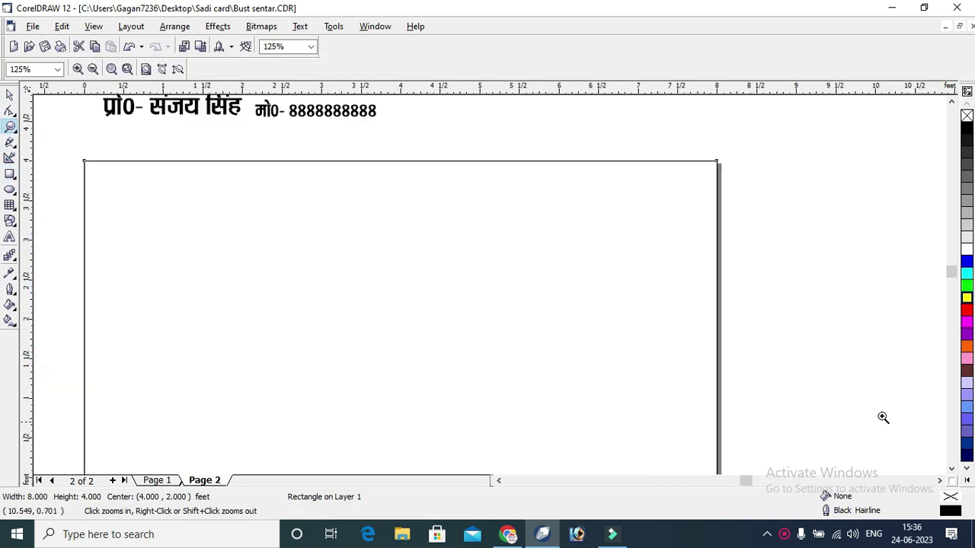
click(10, 94)
click(38, 104)
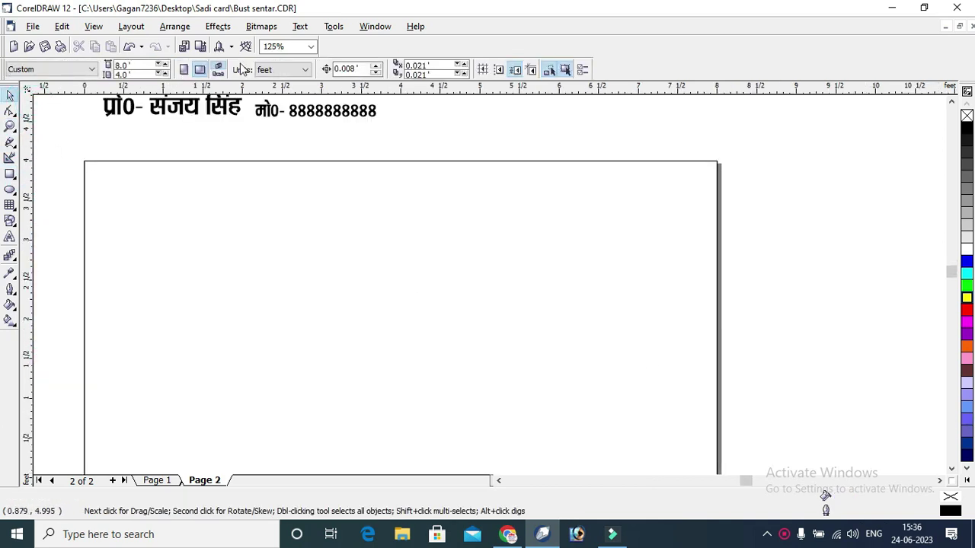
Set the units to inches and apply a 27-step inward contour with 0.1-inch offset to the page frame.
click(278, 70)
click(274, 83)
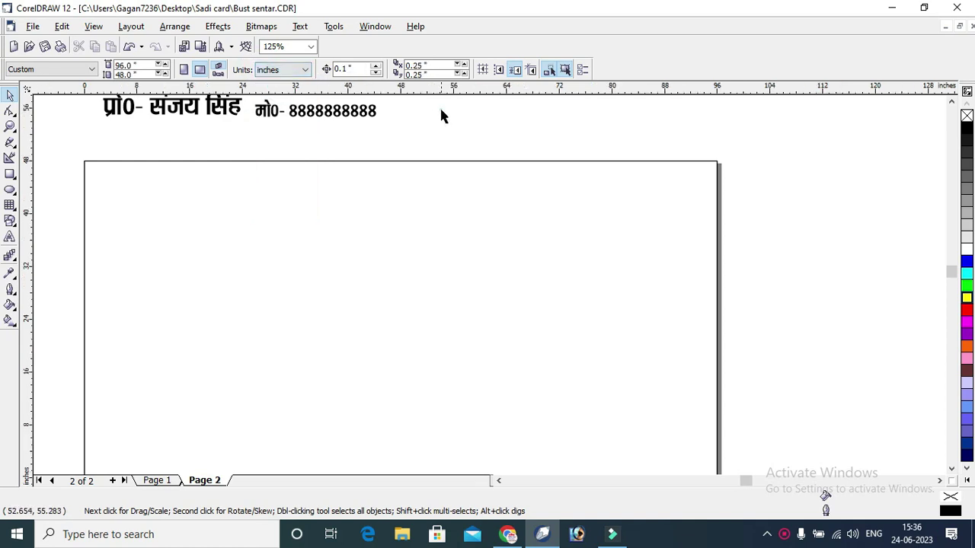
click(428, 182)
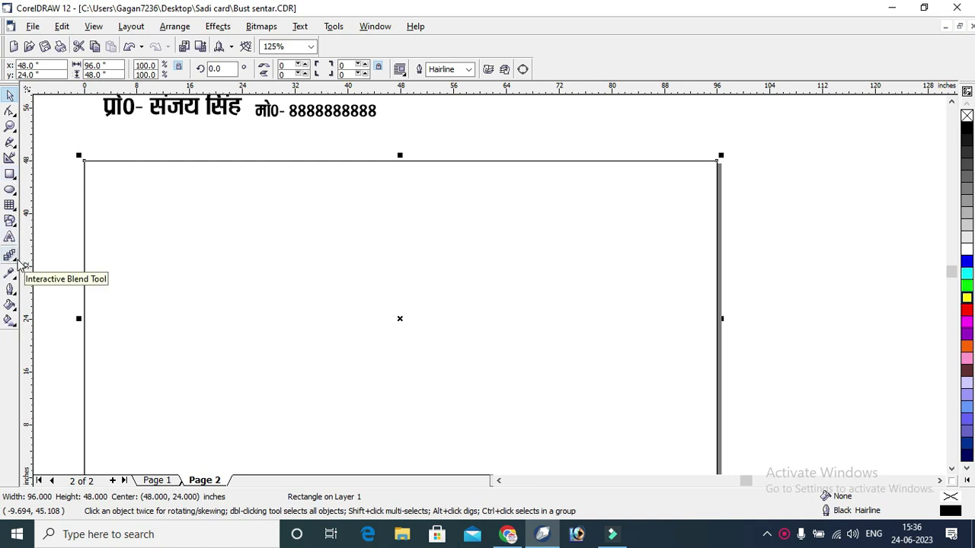
click(20, 262)
click(53, 263)
drag(451, 167, 459, 187)
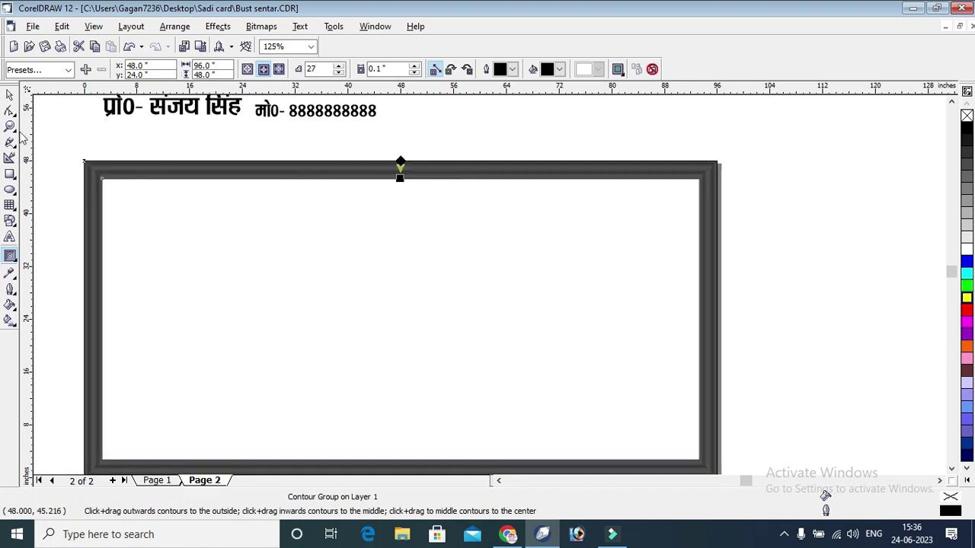
Draw a small rectangle above the page frame and size it to 1 × 1 inch.
click(9, 94)
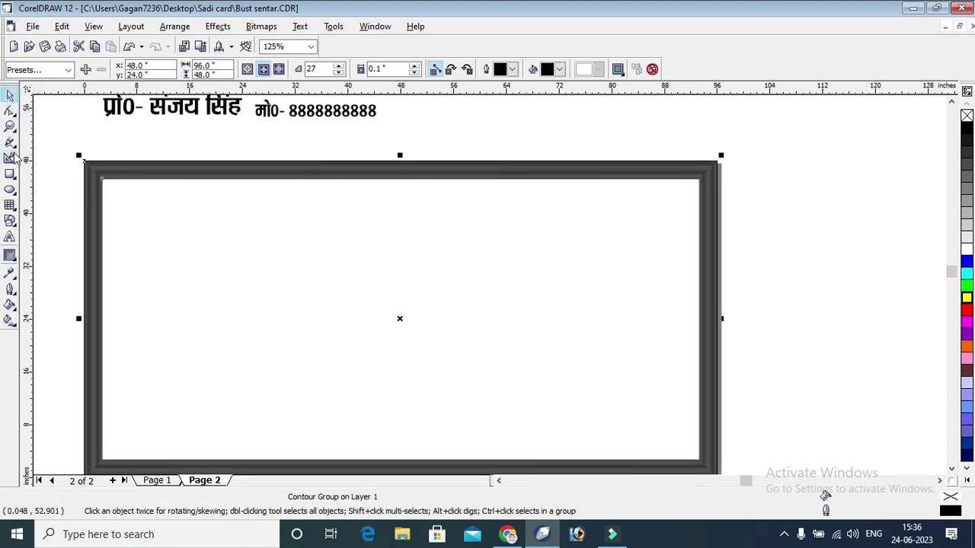
click(11, 175)
drag(402, 113, 429, 141)
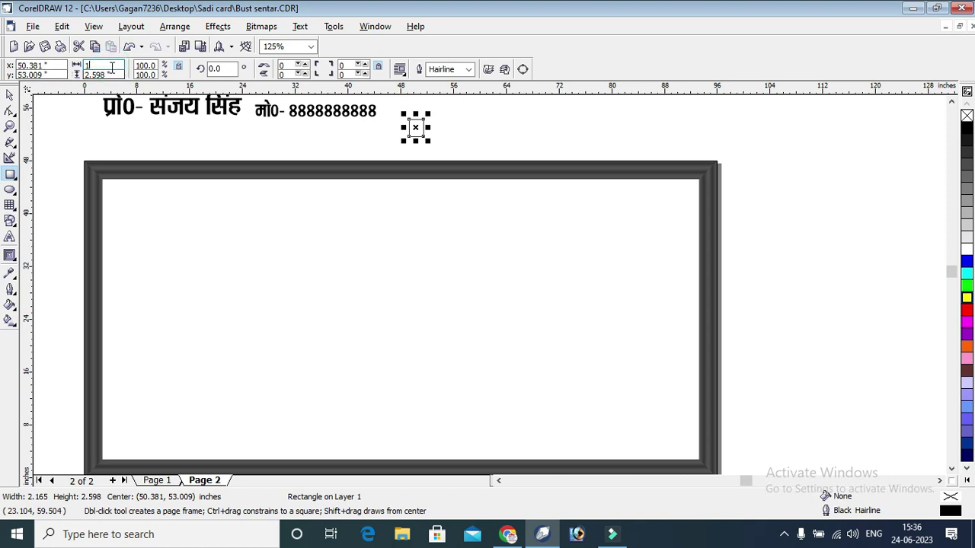
text(1)
key(Return)
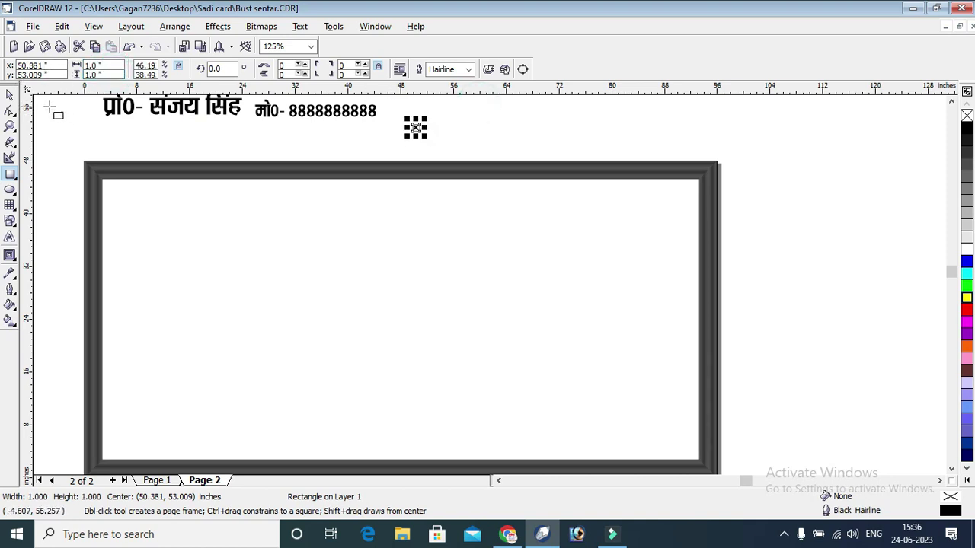
Use the 1-inch square at the frame's upper edge as a gauge and reduce the contour to one 94 × 46 inch inner rectangle.
click(10, 126)
drag(447, 163, 419, 315)
click(10, 94)
key(F2)
click(726, 390)
click(725, 377)
key(F4)
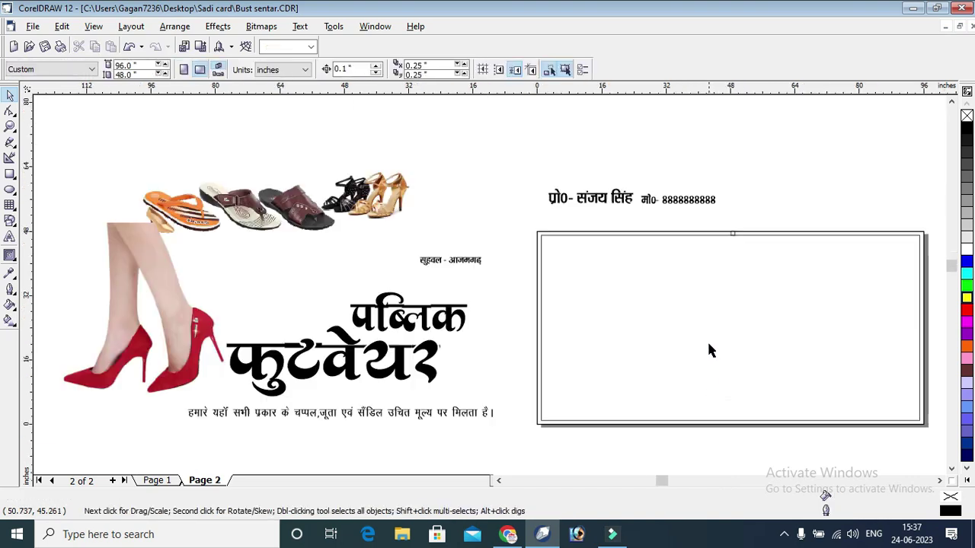
Fill the outer page frame with red.
click(650, 131)
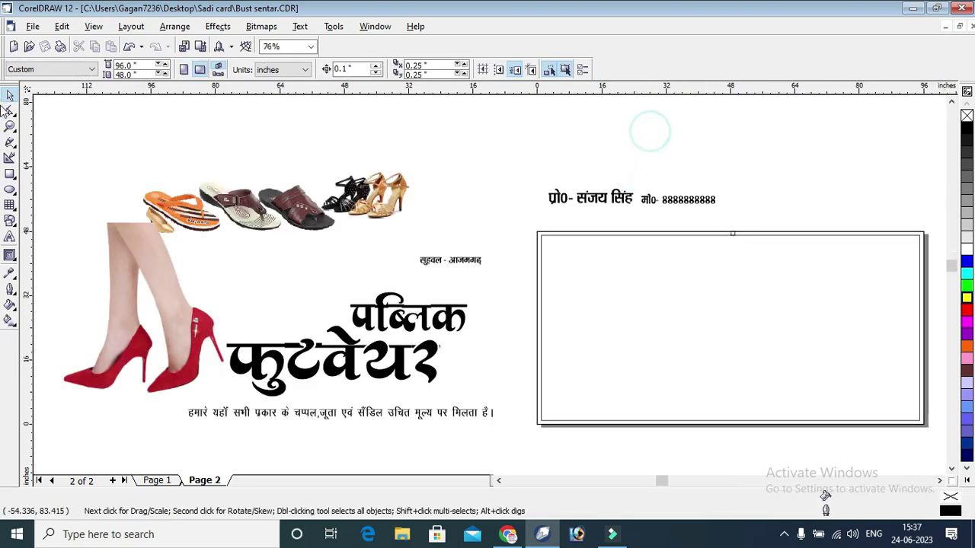
click(10, 125)
drag(509, 160, 924, 425)
drag(219, 175, 808, 446)
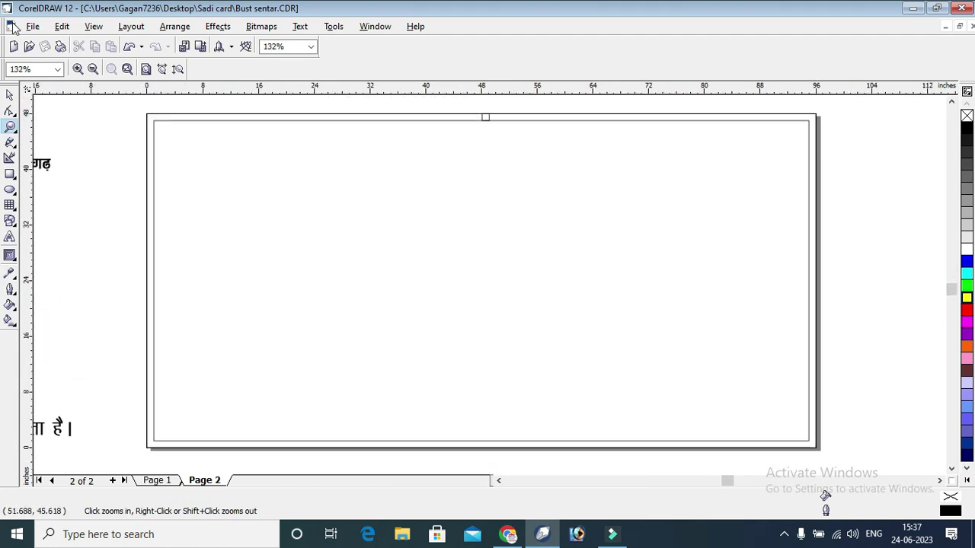
click(10, 95)
click(277, 164)
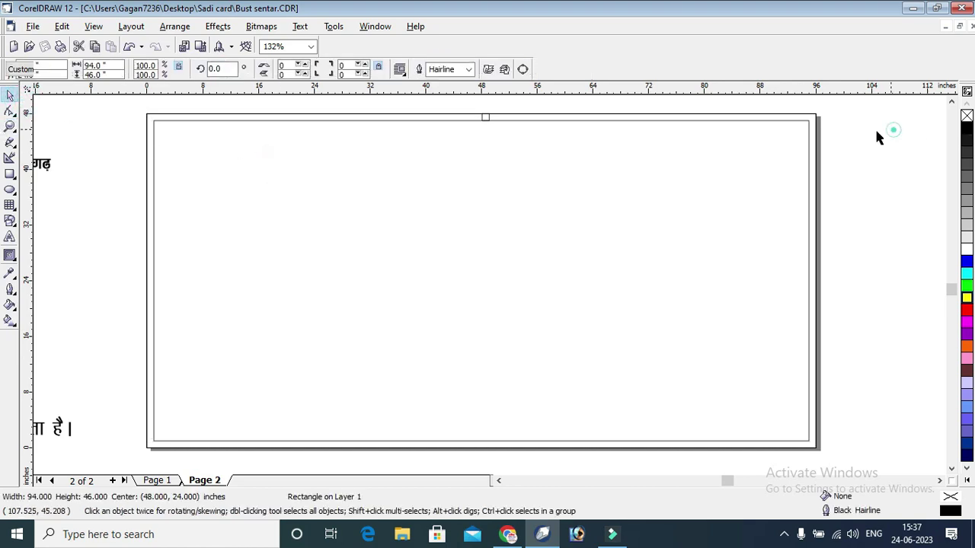
click(812, 120)
click(965, 311)
Fill the inner 94 × 46 inch rectangle with white and remove its outline.
click(886, 222)
click(713, 232)
click(966, 249)
click(922, 211)
click(744, 183)
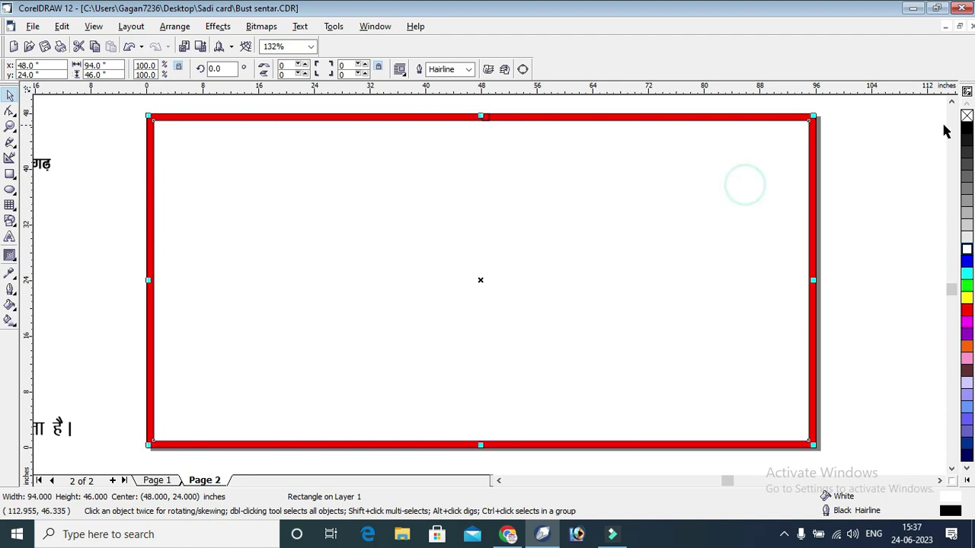
click(817, 152)
click(762, 196)
click(886, 175)
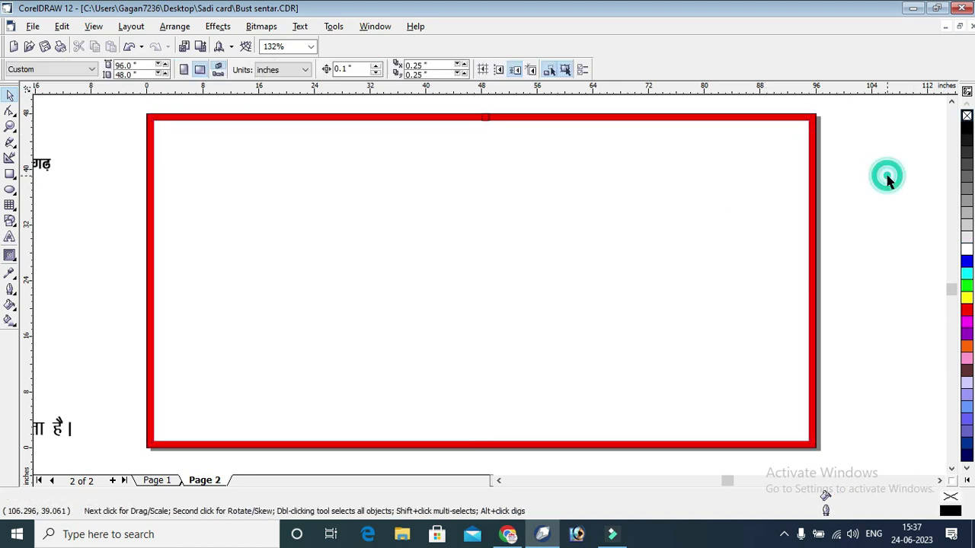
Move the फुटवेयर and पब्लिक title texts onto the banner, with पब्लिक above फुटवेयर.
key(F4)
drag(351, 344, 680, 284)
click(450, 324)
drag(450, 324, 639, 267)
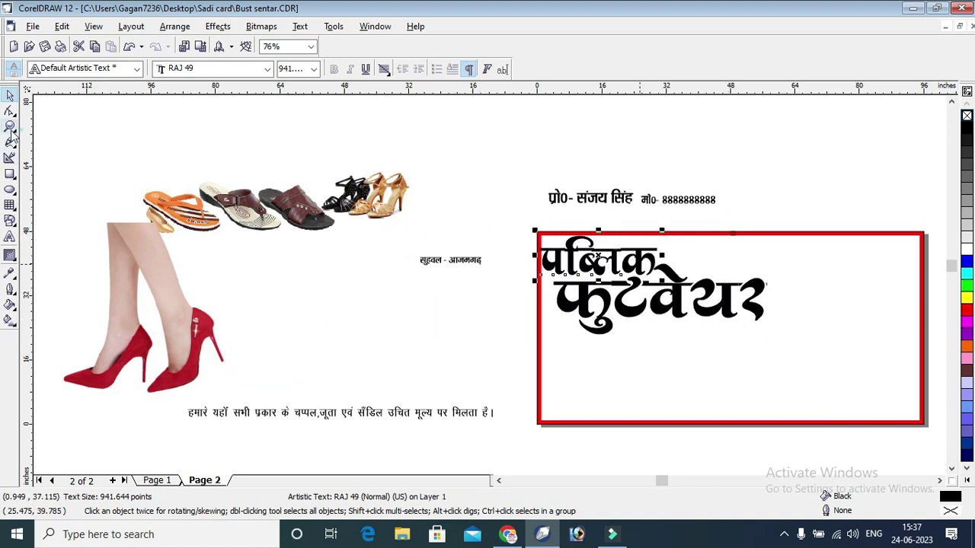
Shift पब्लिक and फुटवेयर down from the banner's upper border and space the two title lines apart.
click(10, 126)
drag(483, 226, 933, 364)
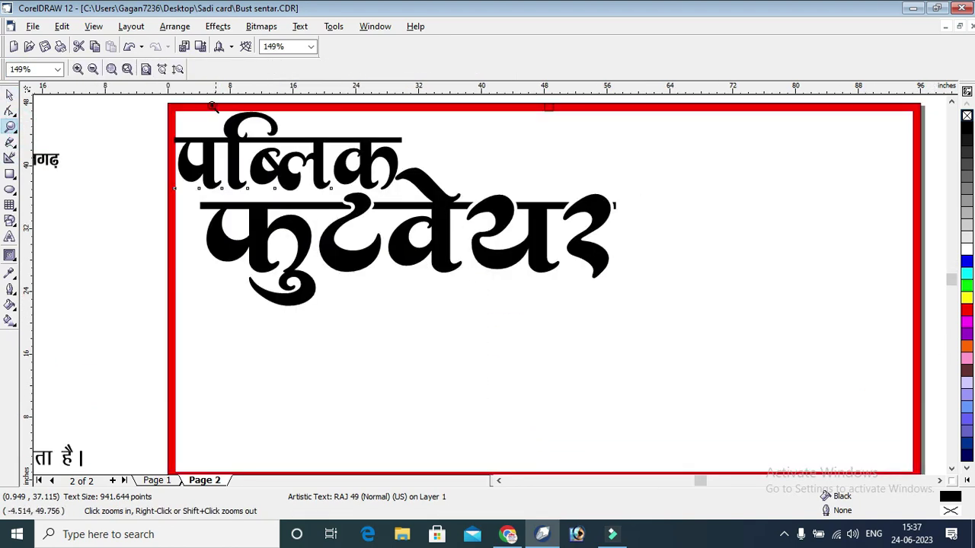
click(10, 93)
click(435, 206)
drag(435, 206, 432, 252)
click(371, 187)
drag(362, 164, 370, 192)
click(429, 226)
mouse_move(429, 226)
mouse_down()
mouse_move(437, 255)
mouse_move(431, 219)
mouse_up()
click(381, 185)
drag(381, 186, 384, 177)
click(465, 252)
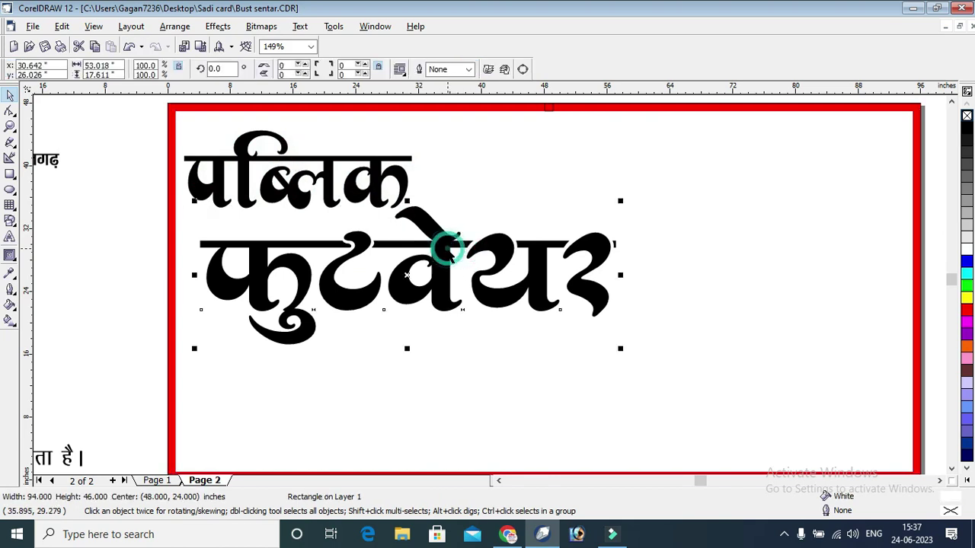
click(448, 253)
drag(448, 253, 453, 257)
Move the red high heels picture to the banner's right end and PowerClip it inside the white rectangle.
key(F3)
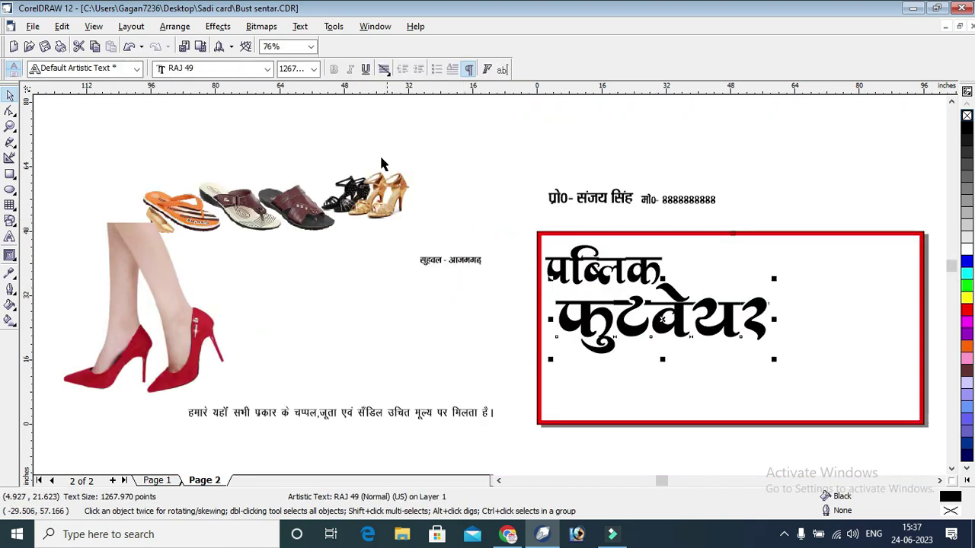
click(93, 303)
drag(169, 292, 869, 310)
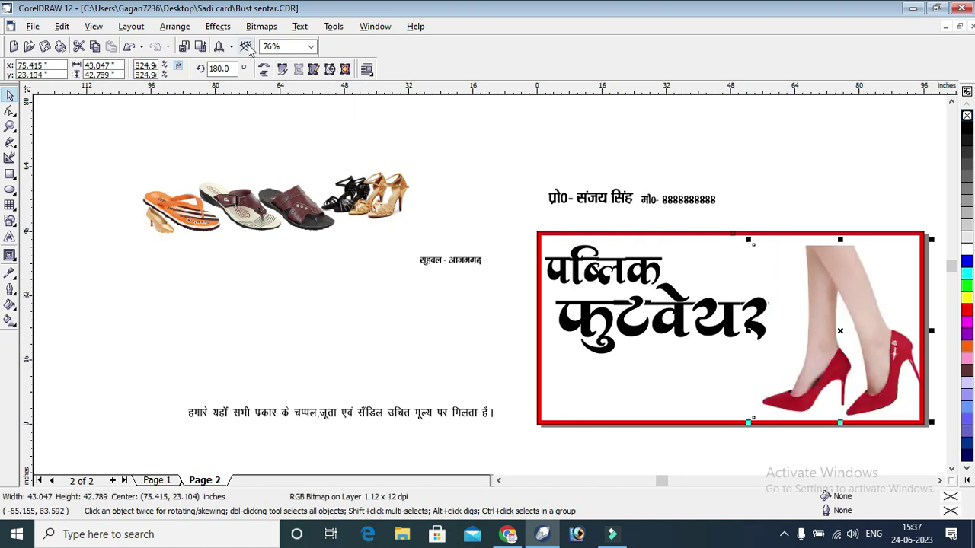
click(218, 26)
mouse_move(265, 187)
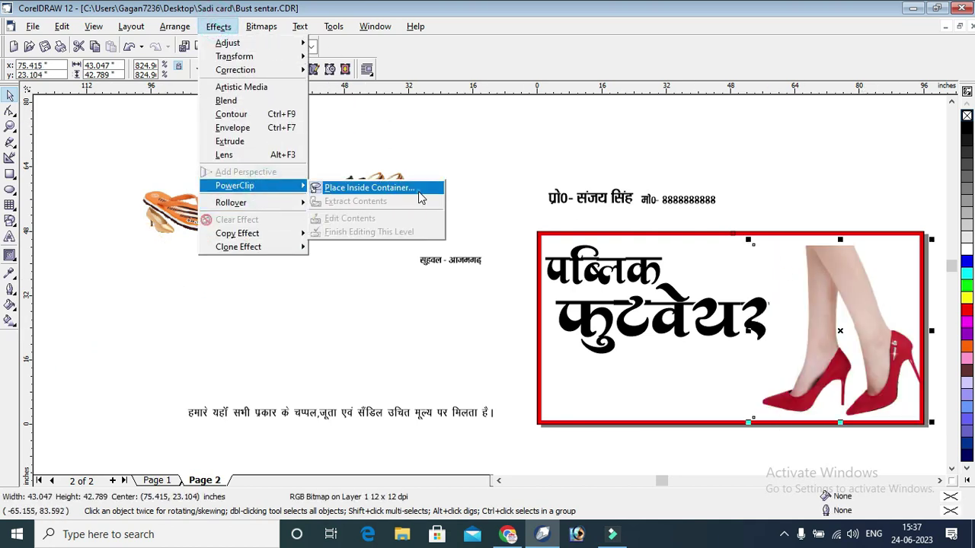
click(421, 196)
click(635, 373)
Edit the PowerClip contents, moving the heels picture to the rectangle's right end with the legs meeting its upper edge, and finish editing.
right_click(633, 370)
click(677, 104)
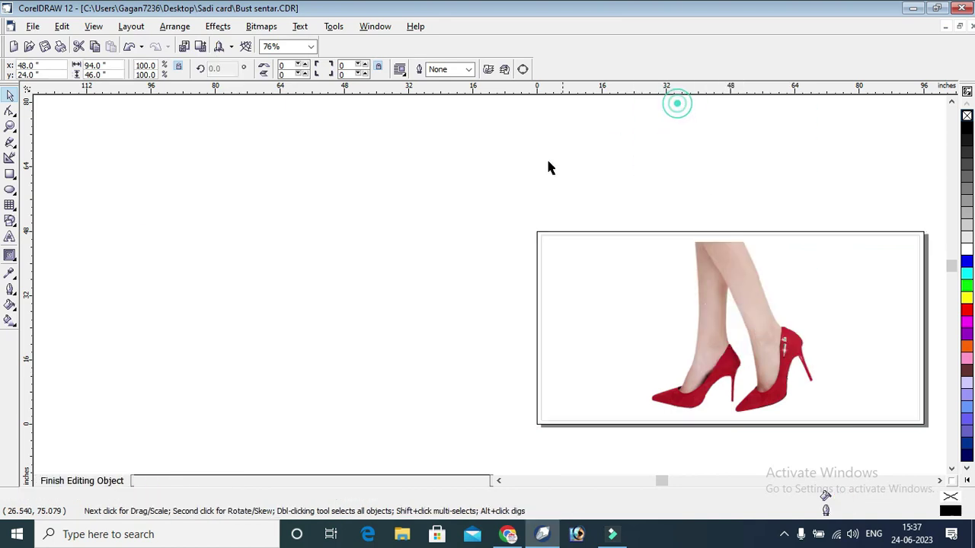
click(551, 167)
click(9, 126)
click(609, 206)
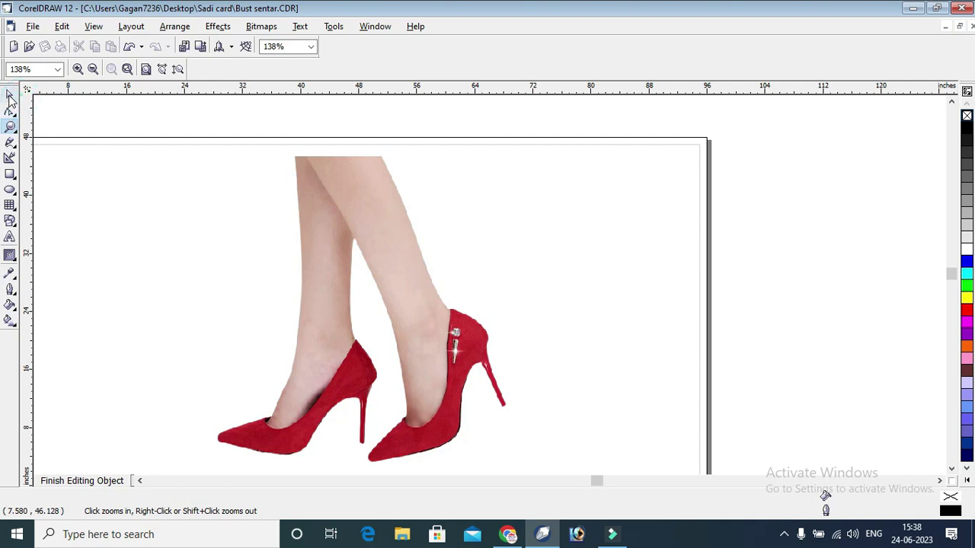
click(10, 95)
drag(337, 300, 553, 292)
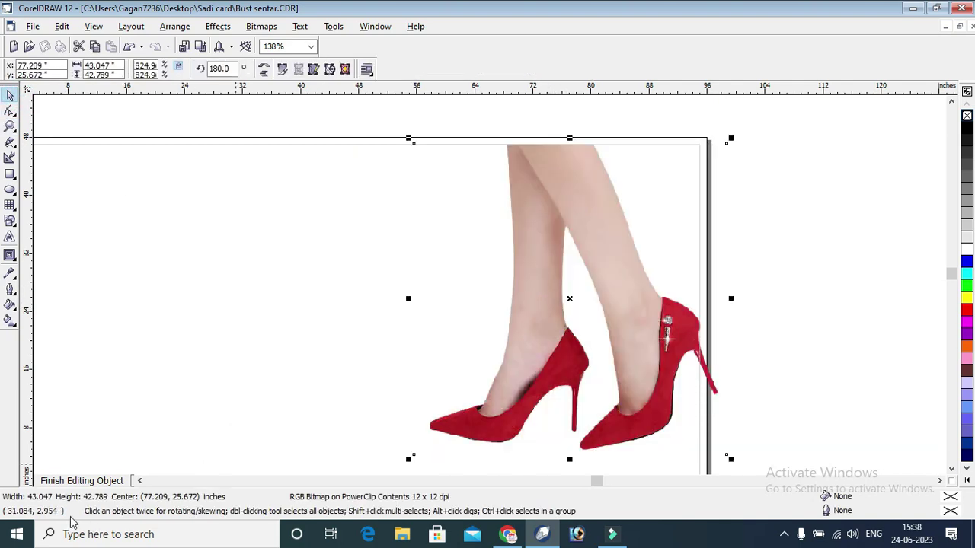
click(76, 480)
click(779, 163)
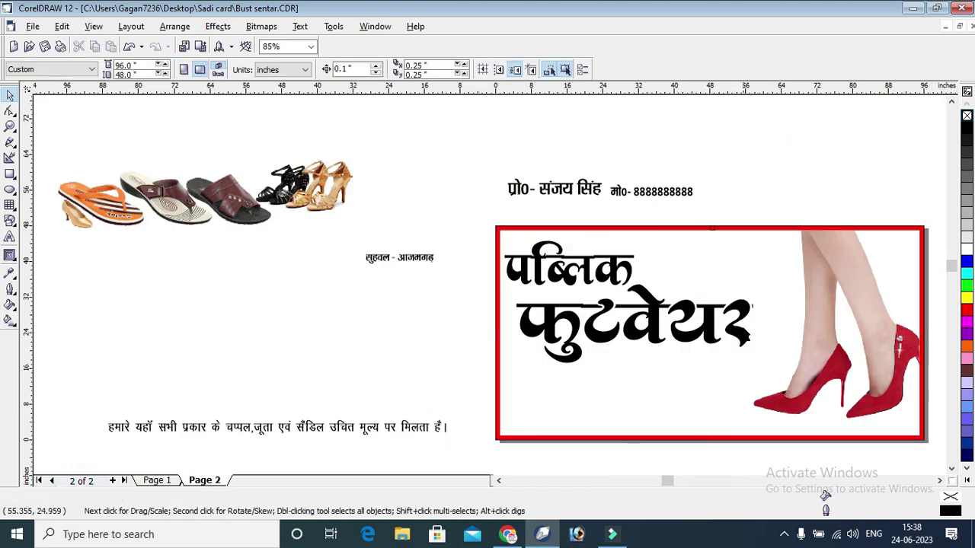
Move फुटवेयर slightly right, toward the heels picture.
click(640, 362)
click(680, 320)
drag(655, 294, 672, 294)
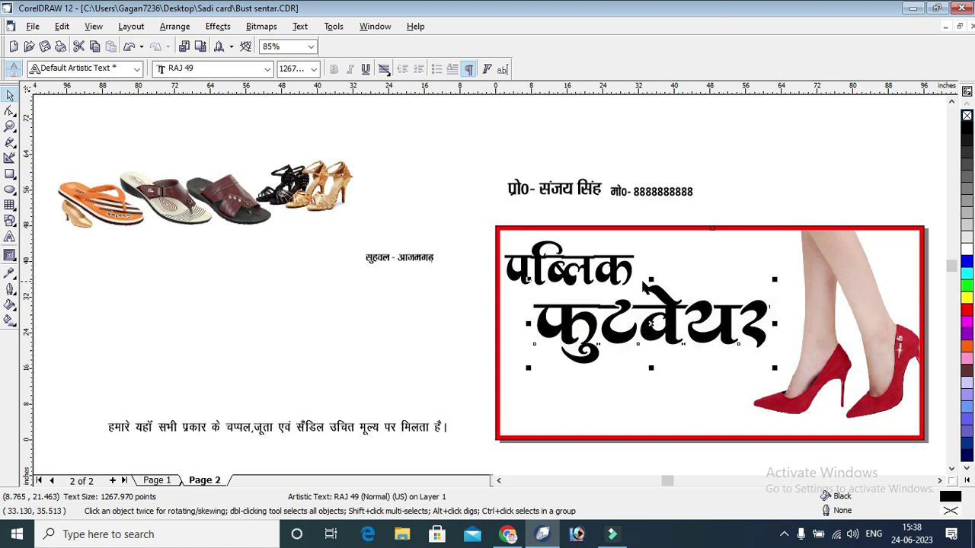
click(681, 172)
click(615, 266)
Move the tagline beginning हमारे यहाँ सभी प्रकार के चप्पल to the banner's lower edge.
click(340, 303)
click(366, 427)
drag(833, 417, 790, 421)
click(355, 358)
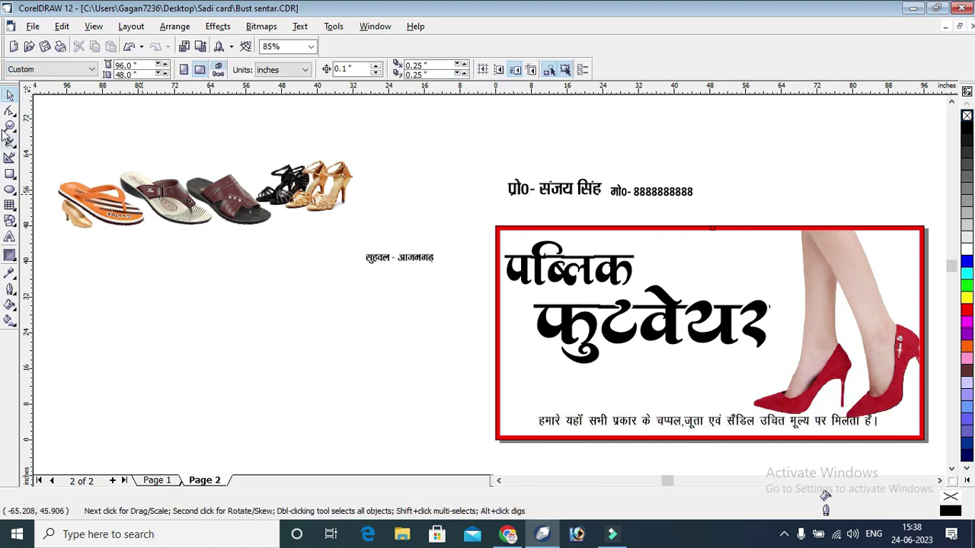
Enlarge the tagline beginning हमारे यहाँ to about 271 points, nearly the banner's width, and place it directly against the lower border.
click(9, 127)
drag(377, 370, 931, 425)
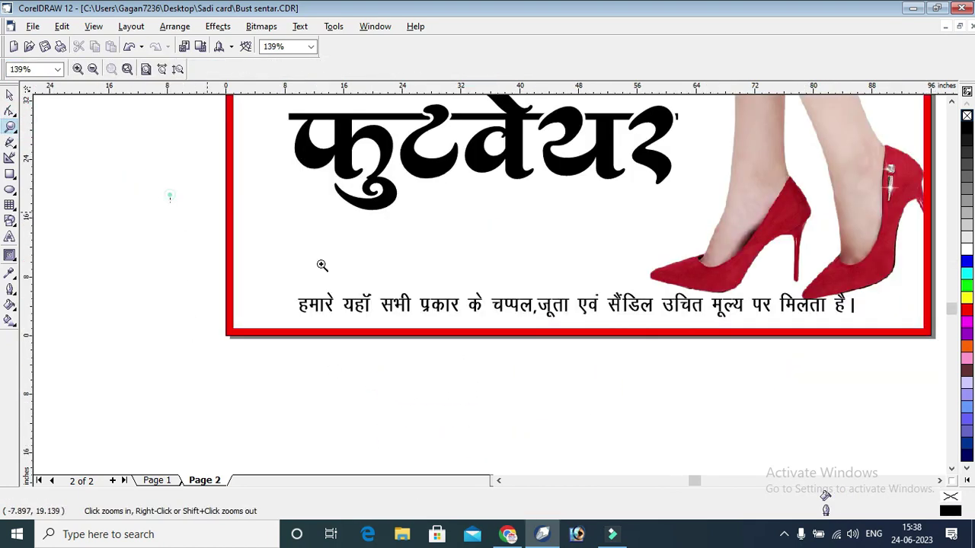
drag(322, 265, 849, 378)
key(F4)
drag(432, 339, 952, 427)
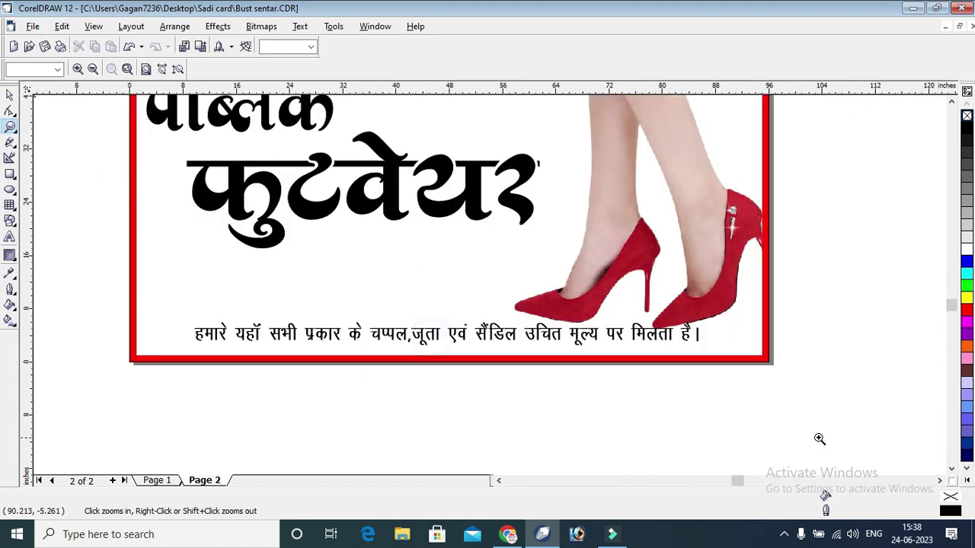
drag(101, 277, 777, 374)
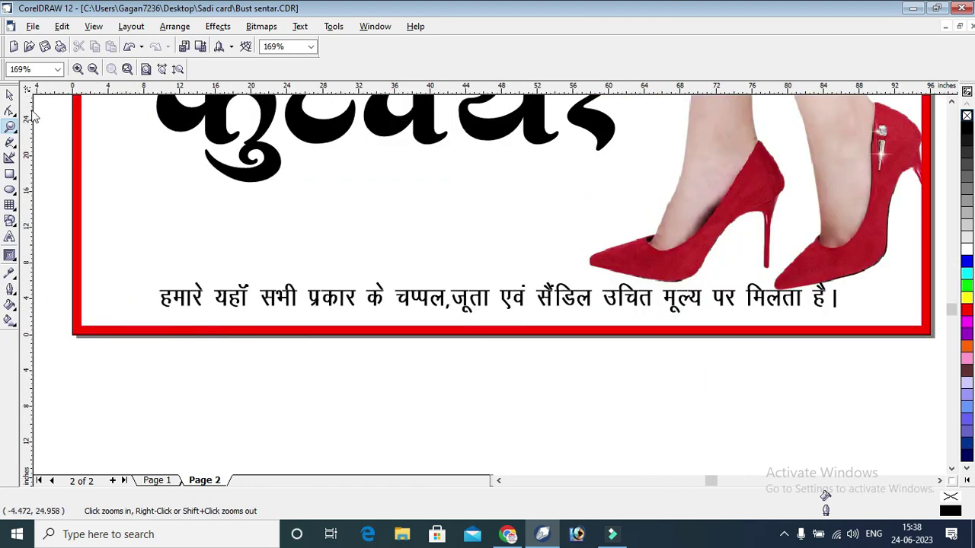
click(9, 94)
double_click(834, 304)
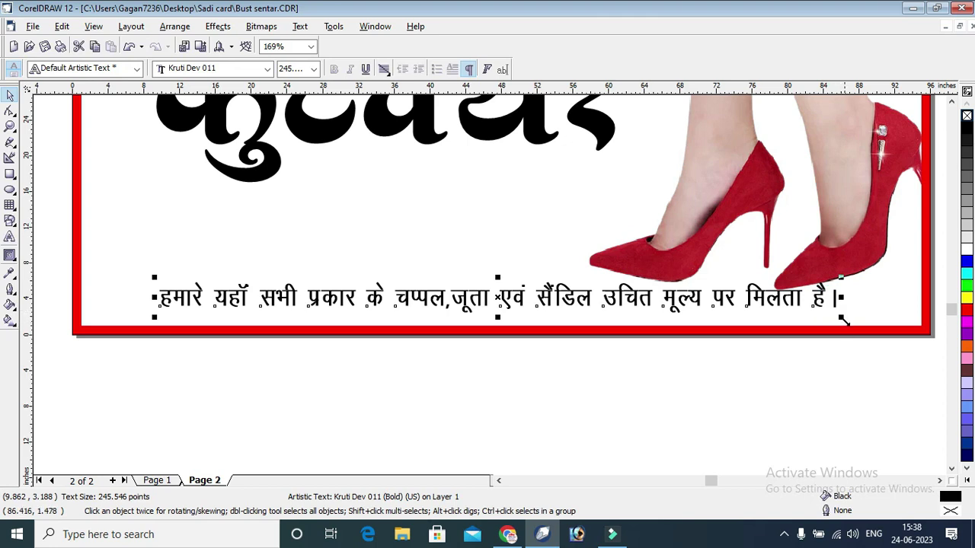
drag(837, 308, 859, 298)
key(space)
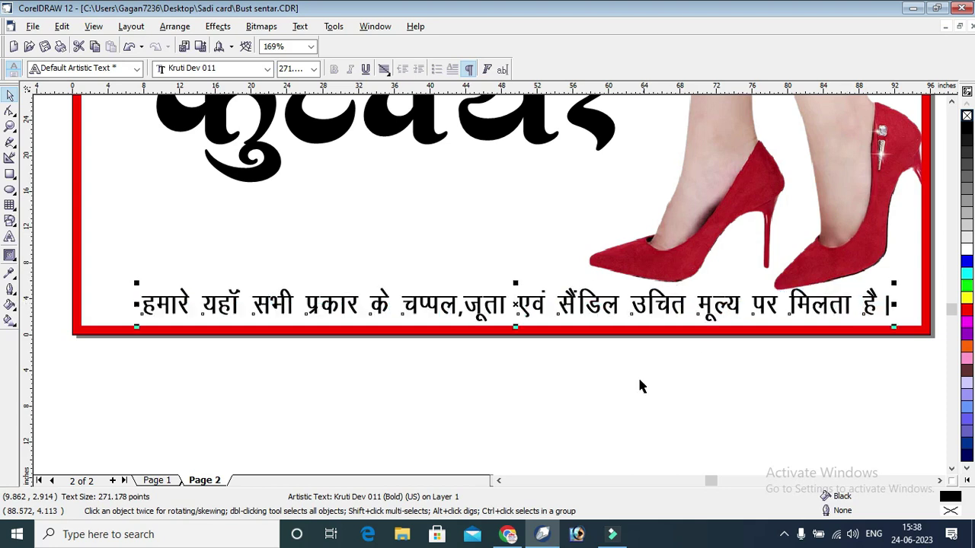
click(622, 380)
key(F4)
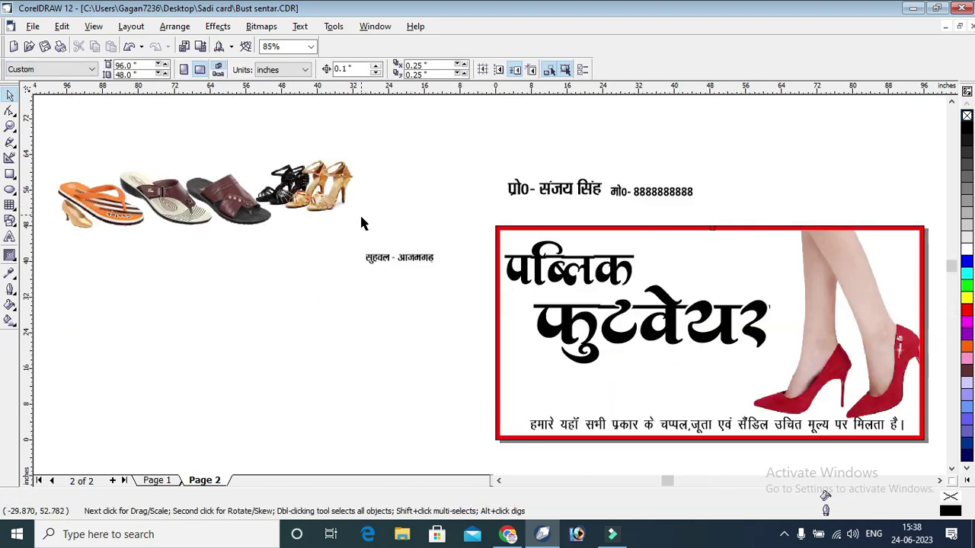
Move the proprietor name and mobile number text to the right, above the banner's heels picture.
click(620, 197)
drag(609, 194, 786, 191)
click(398, 109)
drag(323, 183, 733, 372)
drag(773, 313, 768, 319)
drag(208, 194, 620, 371)
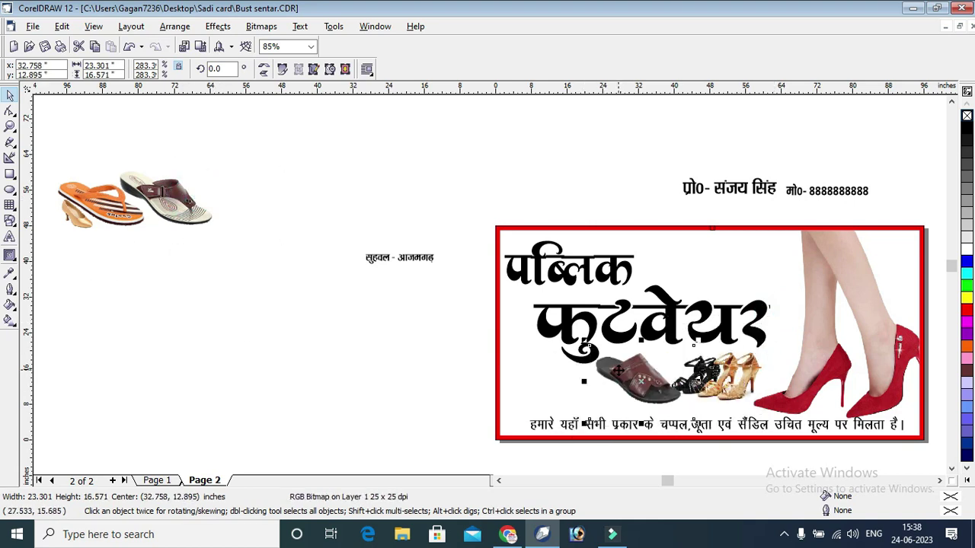
key(ctrl+z)
key(ctrl+z)
key(ctrl+z)
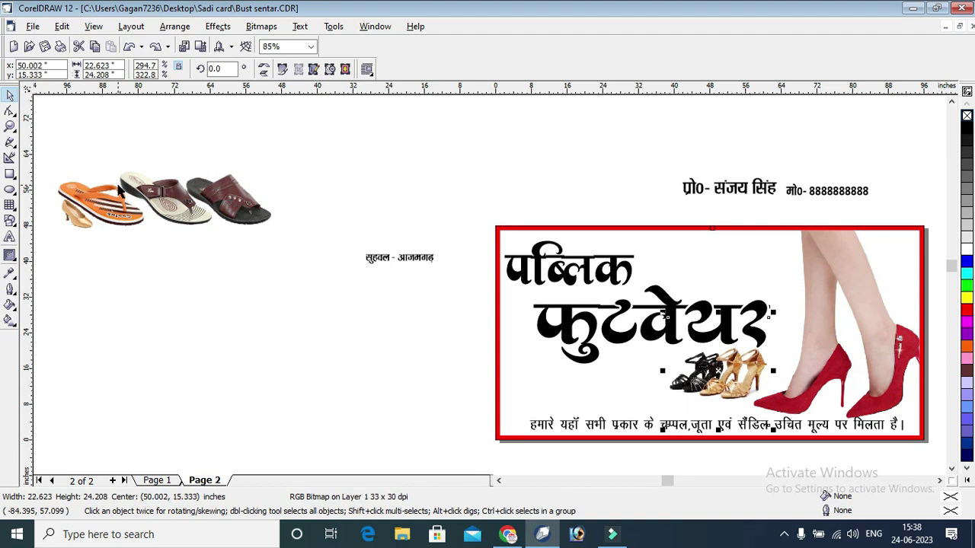
Group the five small shoe pictures and move the group onto the banner, below फुटवेयर.
drag(41, 120, 374, 266)
key(ctrl+g)
drag(317, 174, 725, 345)
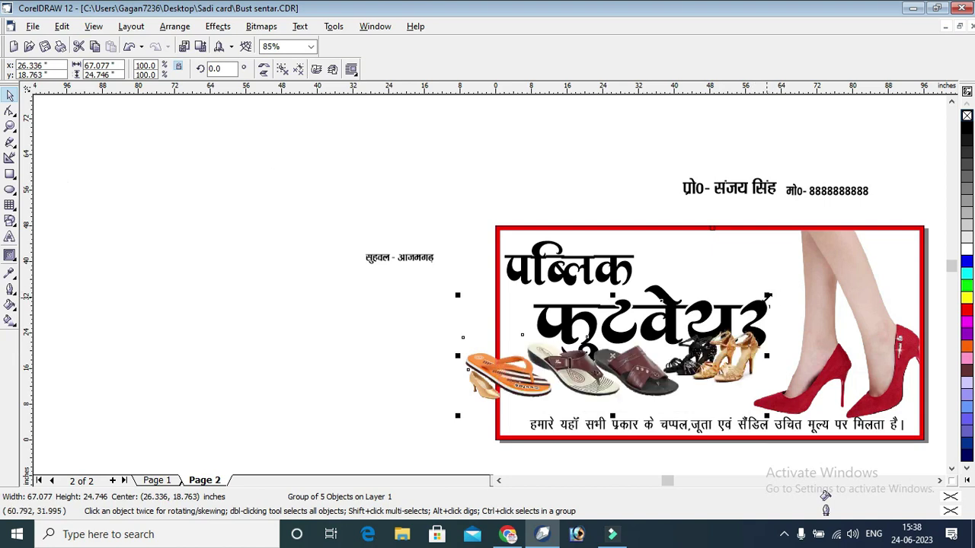
Scale the shoe group proportionally to about 58 inches wide and fit it between फुटवेयर and the tagline, inside the red border.
click(10, 127)
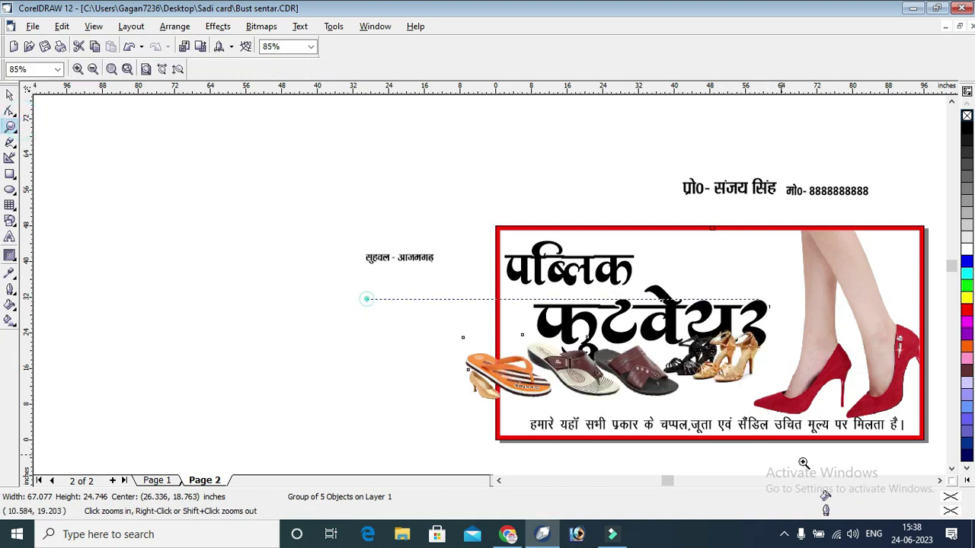
drag(662, 408, 904, 450)
drag(116, 142, 890, 418)
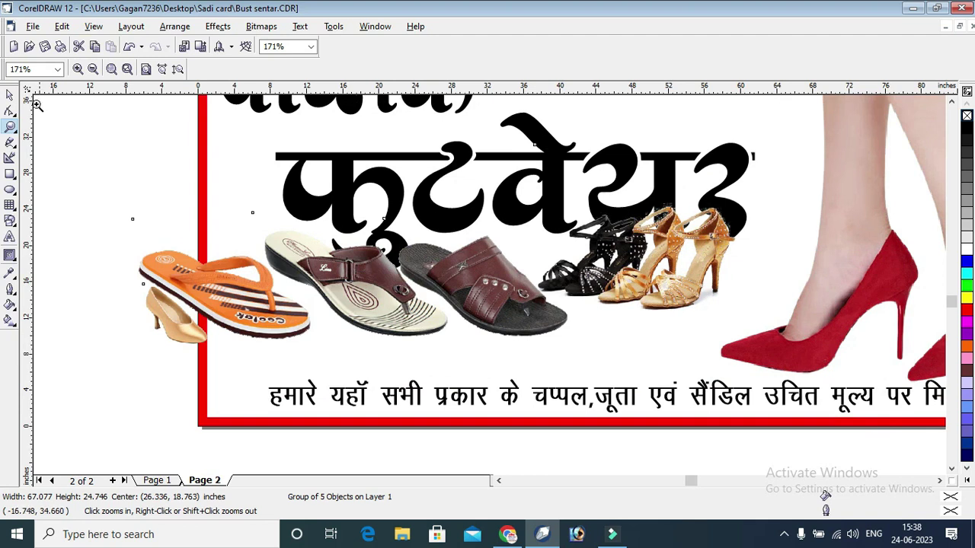
click(10, 96)
click(710, 253)
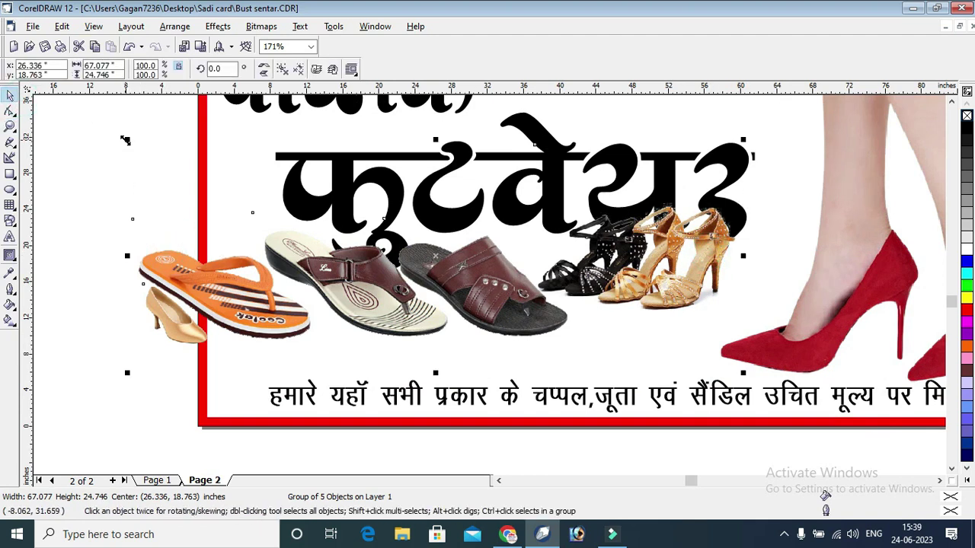
drag(125, 140, 235, 214)
drag(695, 307, 629, 334)
drag(678, 222, 721, 206)
mouse_move(698, 323)
mouse_down()
mouse_move(713, 326)
mouse_move(685, 320)
mouse_up()
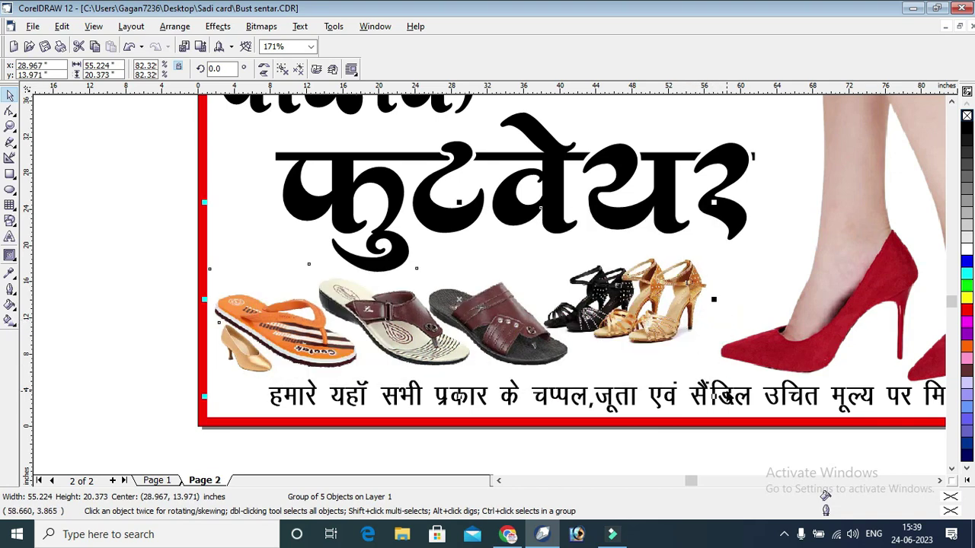
drag(714, 396, 749, 412)
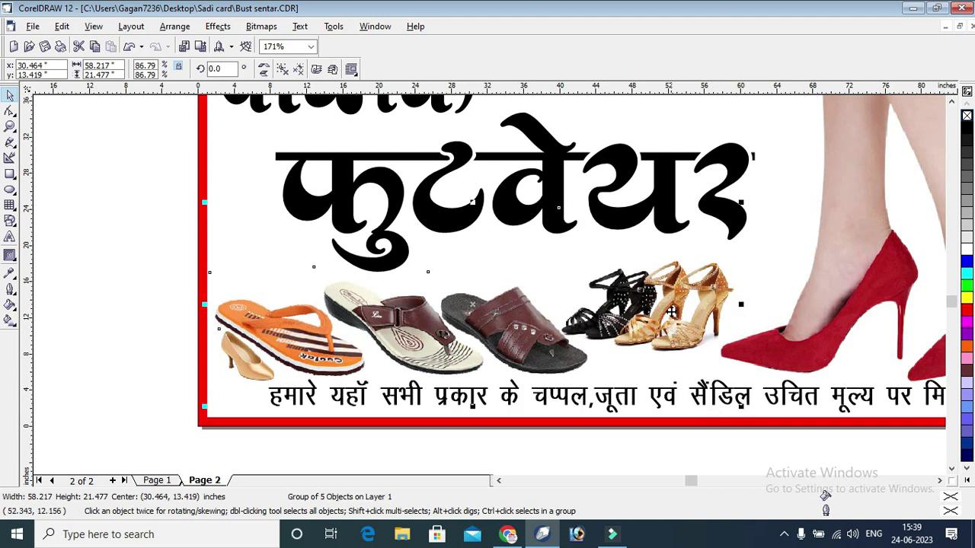
drag(672, 310, 680, 311)
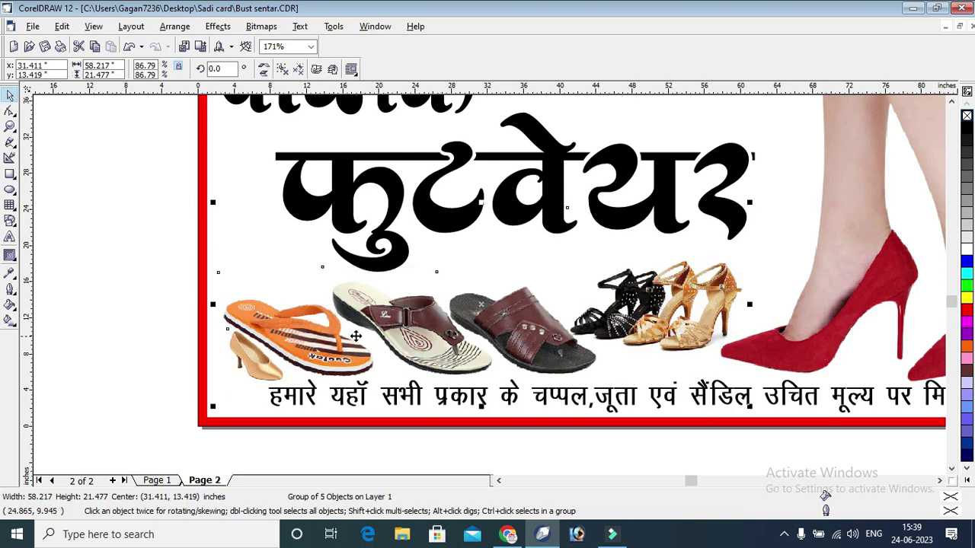
click(76, 268)
key(F4)
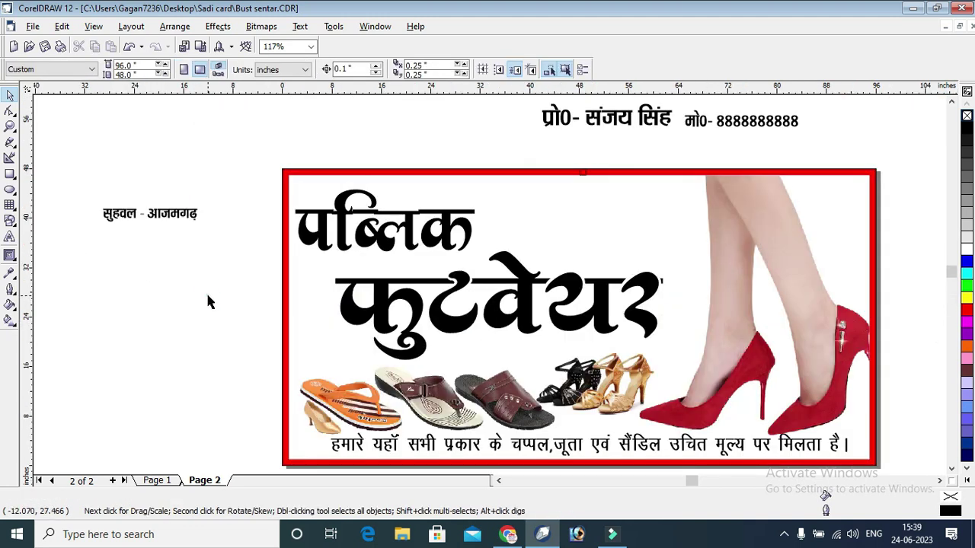
Move the address line onto the banner, between फुटवेयर and the row of shoe pictures.
click(173, 218)
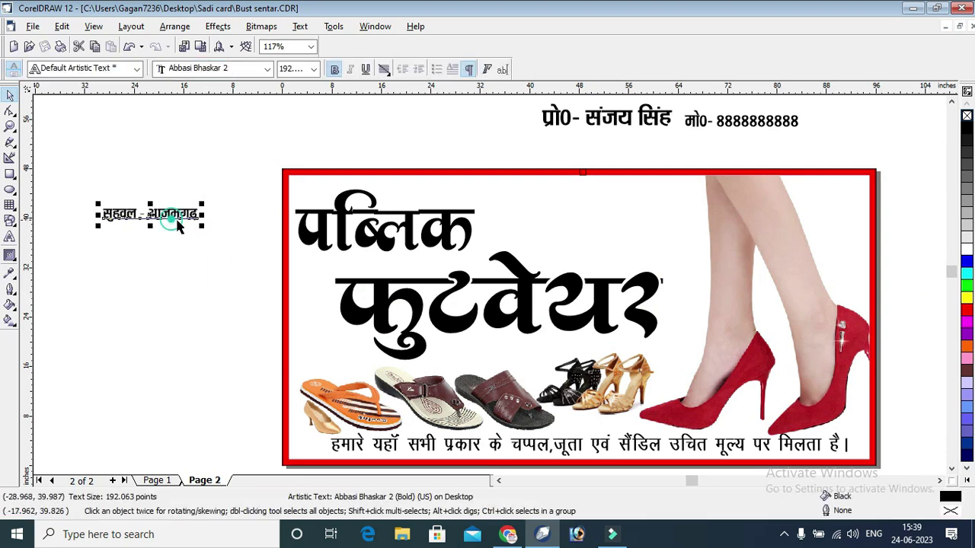
drag(173, 217, 530, 352)
click(141, 244)
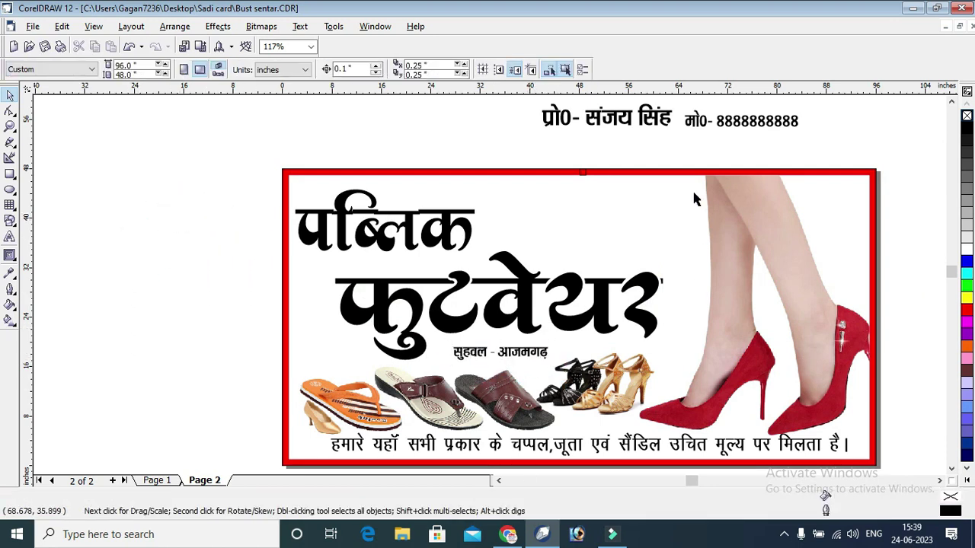
Ungroup the proprietor and mobile number texts, move the mobile number below the name, and align their centers vertically.
click(702, 124)
click(903, 155)
click(652, 130)
drag(661, 111, 710, 134)
right_click(710, 135)
click(743, 155)
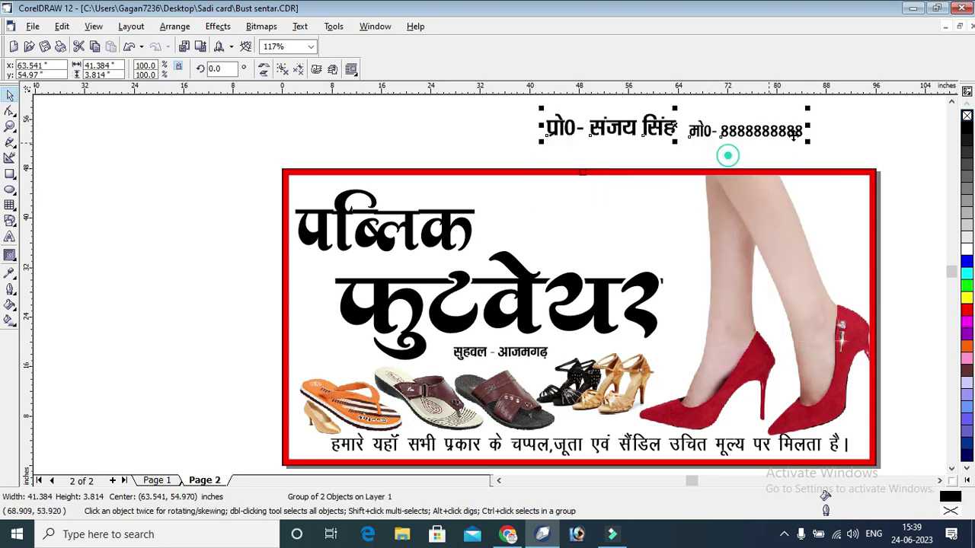
click(822, 121)
drag(794, 131, 668, 149)
drag(531, 105, 722, 163)
key(c)
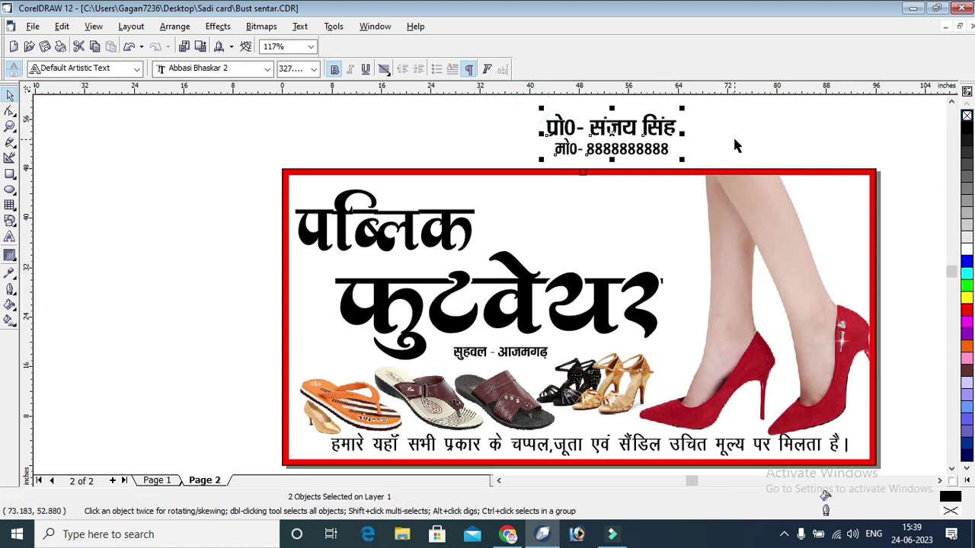
Group the proprietor name with the mobile number and move them into the banner's upper part, between पब्लिक and the legs.
key(ctrl+g)
drag(647, 122, 641, 189)
click(687, 129)
click(214, 163)
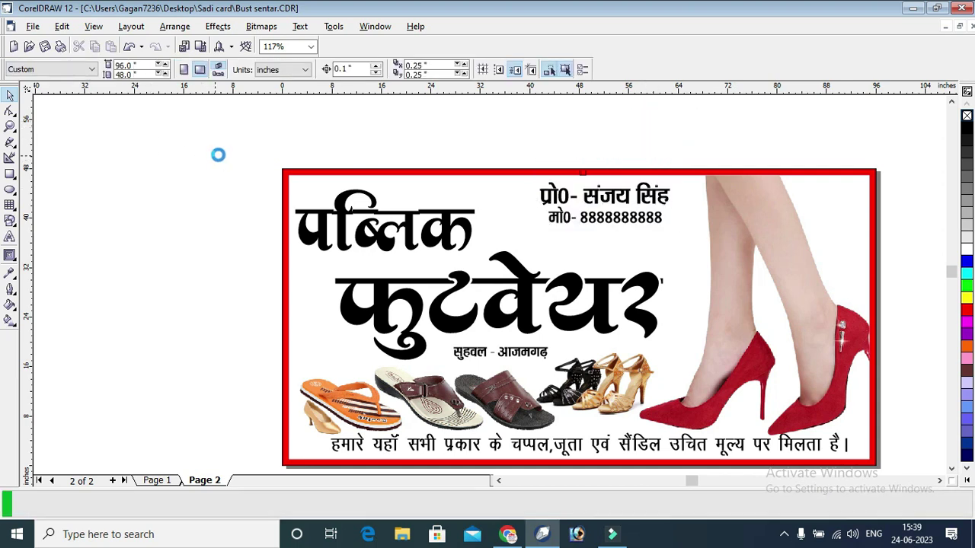
click(10, 127)
drag(224, 145, 882, 408)
drag(303, 103, 864, 333)
click(10, 95)
right_click(616, 201)
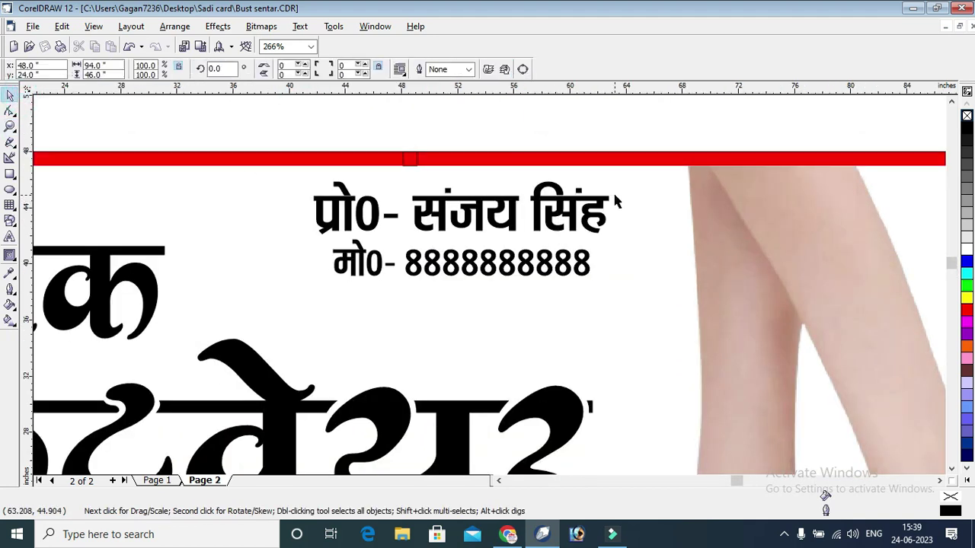
click(647, 221)
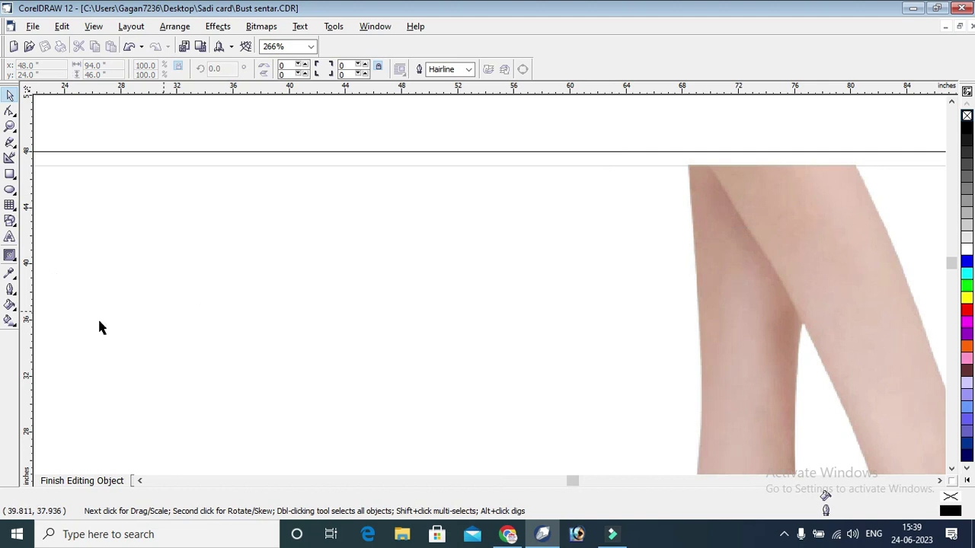
click(81, 481)
key(F4)
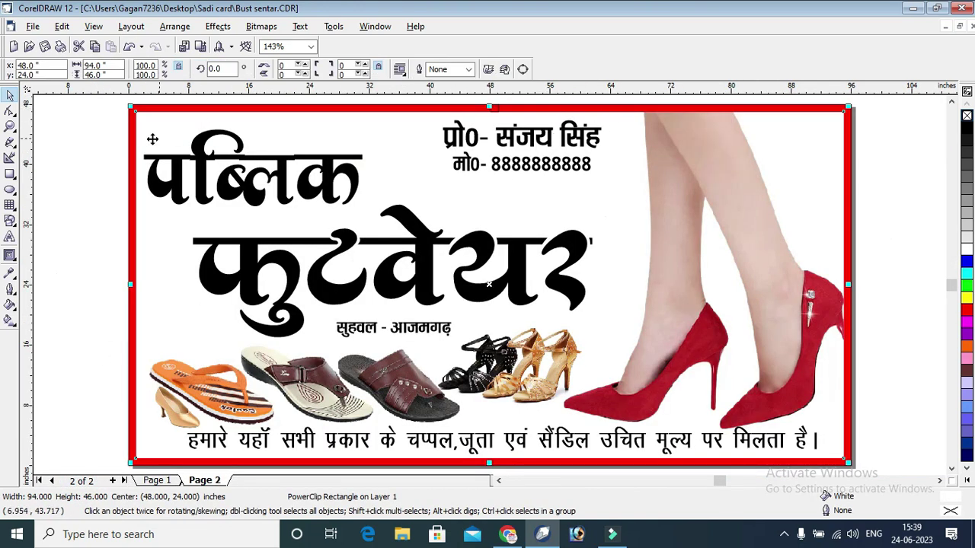
Fill both title words, the proprietor details and the address line with blue after trying red, brown, pink, magenta and gray.
click(87, 120)
drag(99, 107, 639, 351)
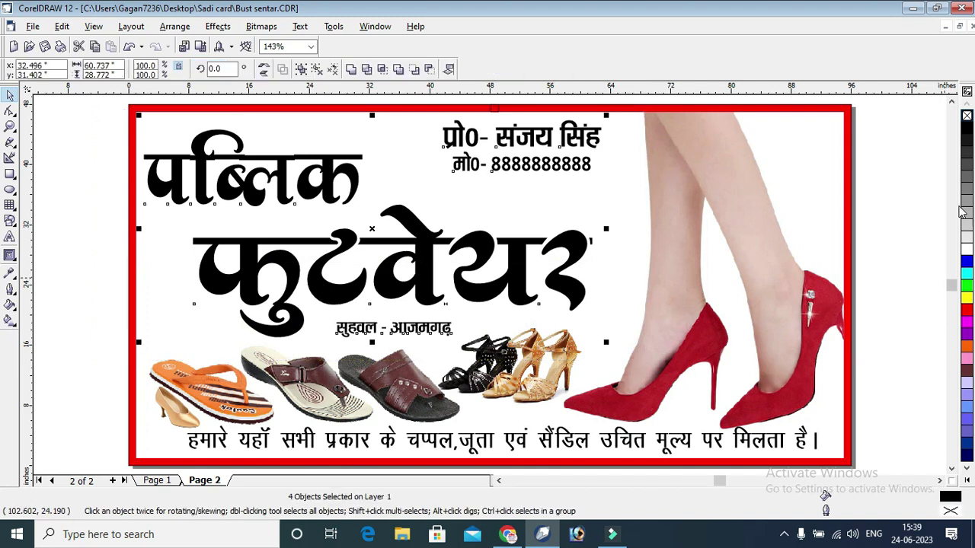
click(967, 311)
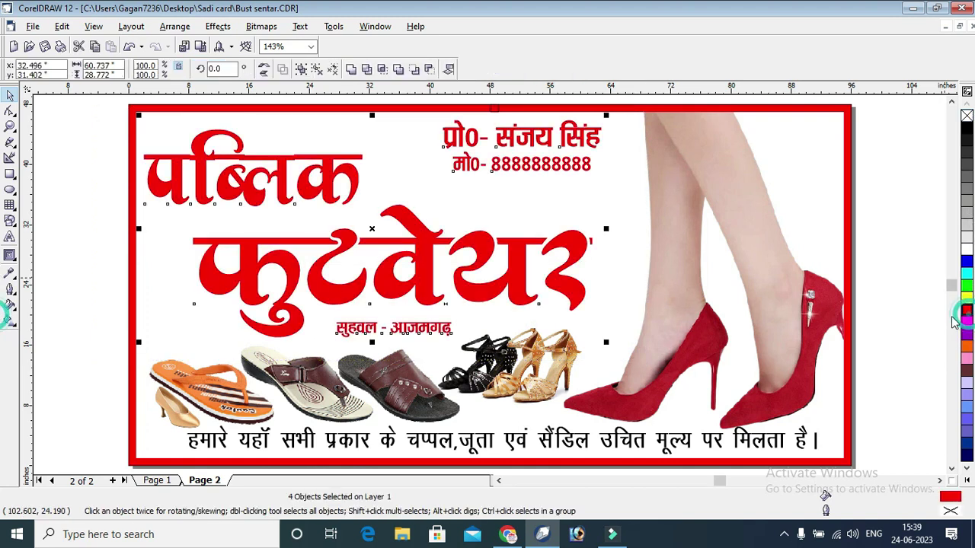
click(968, 373)
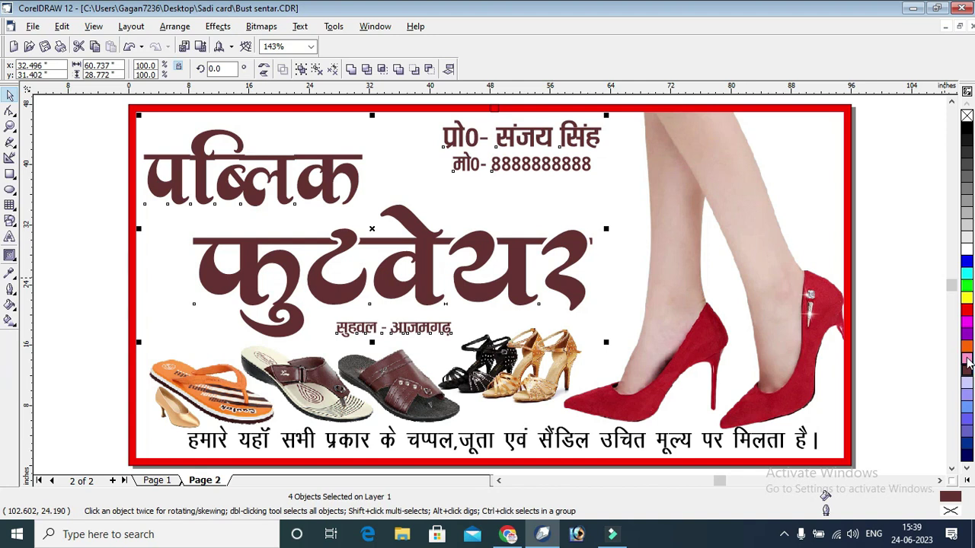
click(967, 357)
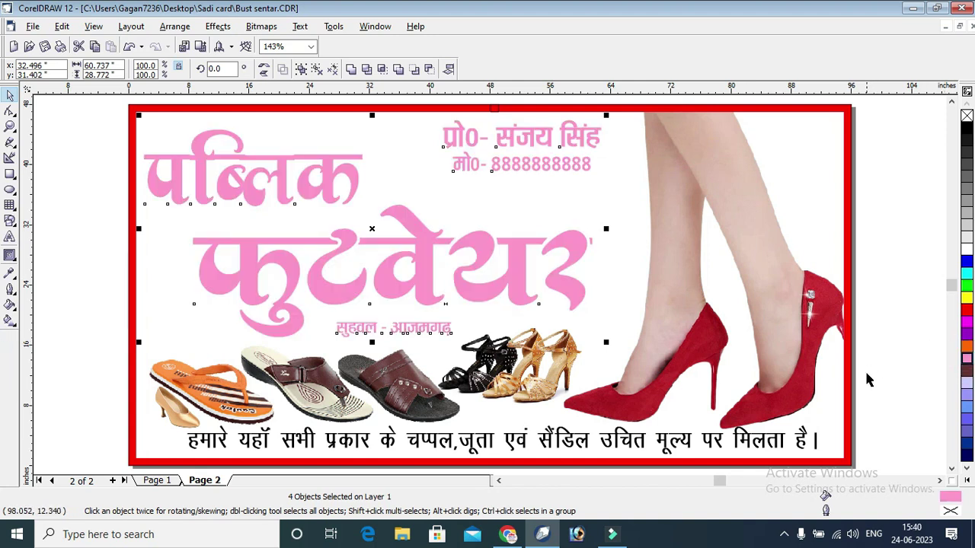
click(967, 323)
click(967, 188)
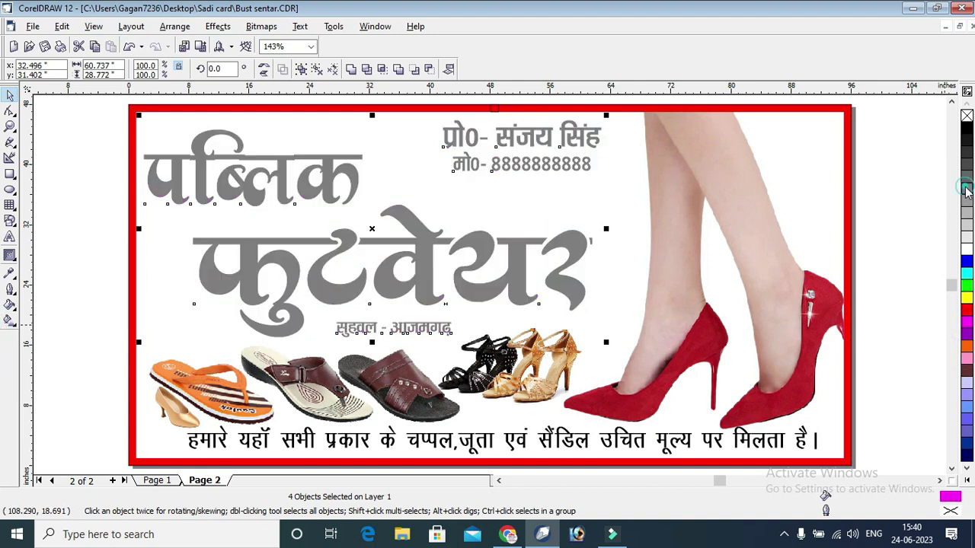
click(966, 263)
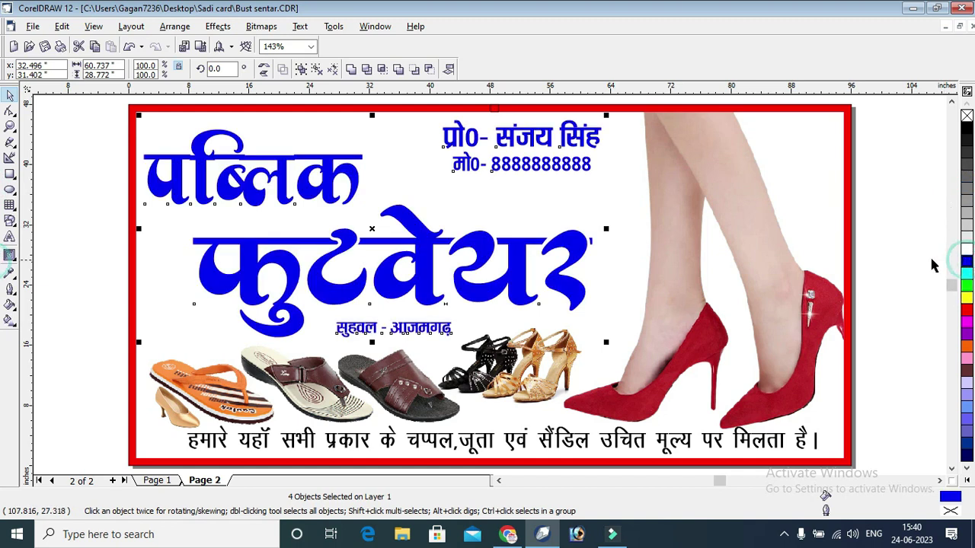
Fill the tagline along the banner's lower edge with the same blue.
click(923, 246)
click(805, 440)
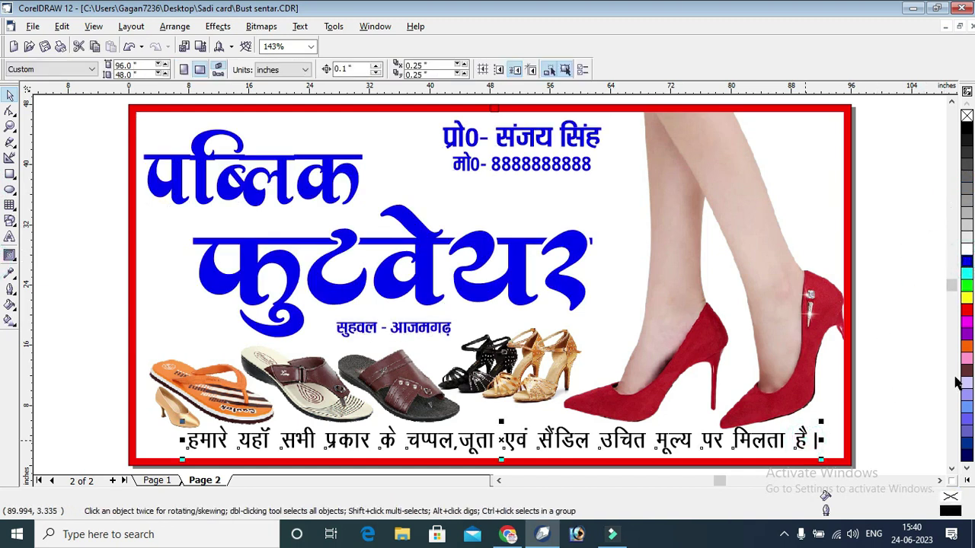
click(965, 262)
right_click(786, 139)
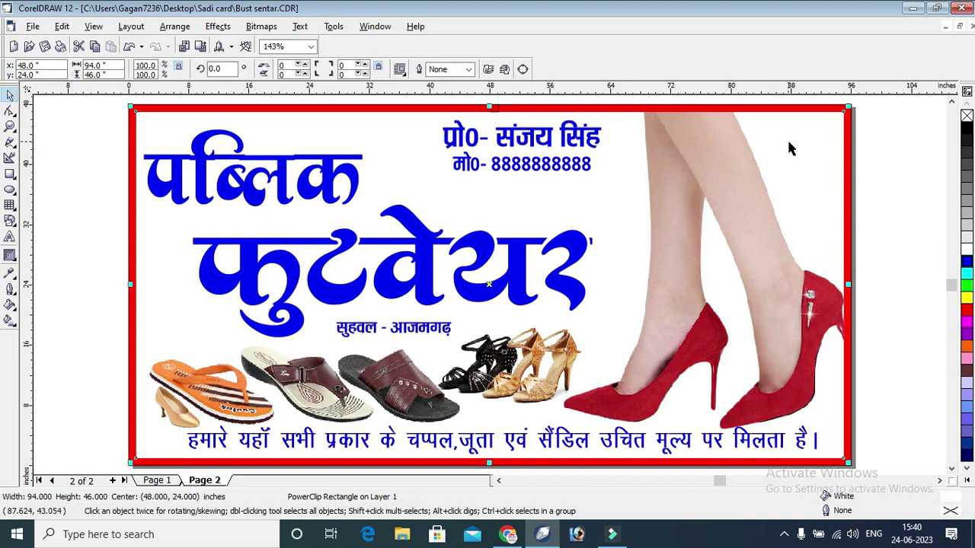
click(816, 167)
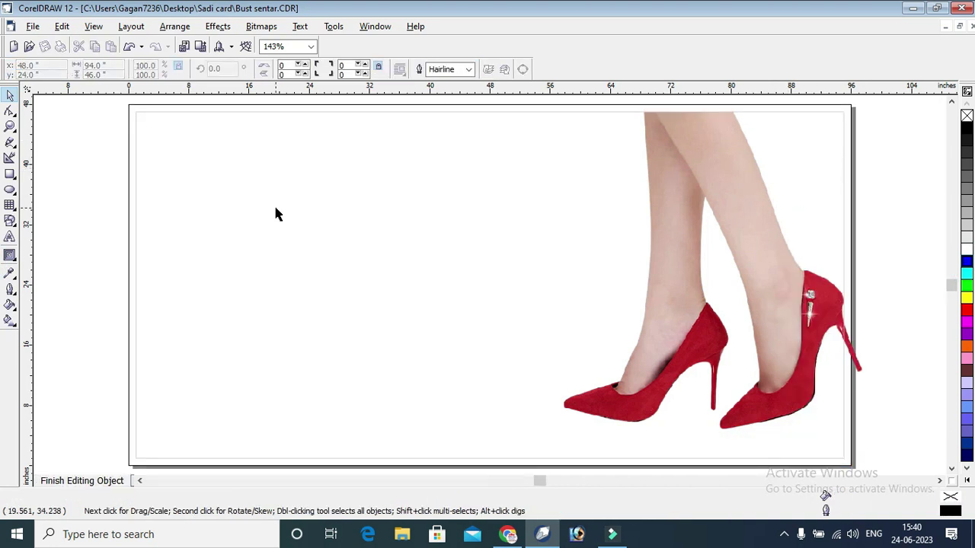
click(82, 481)
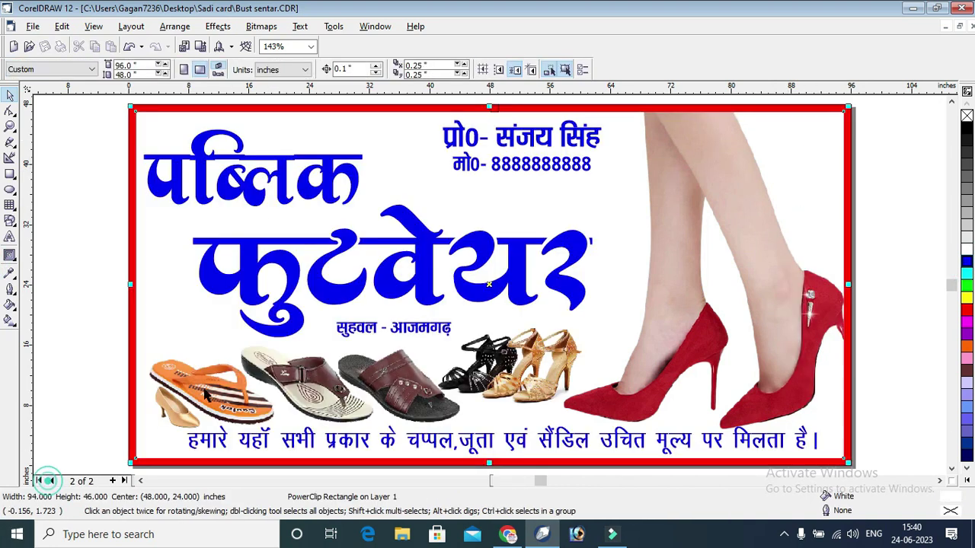
click(184, 273)
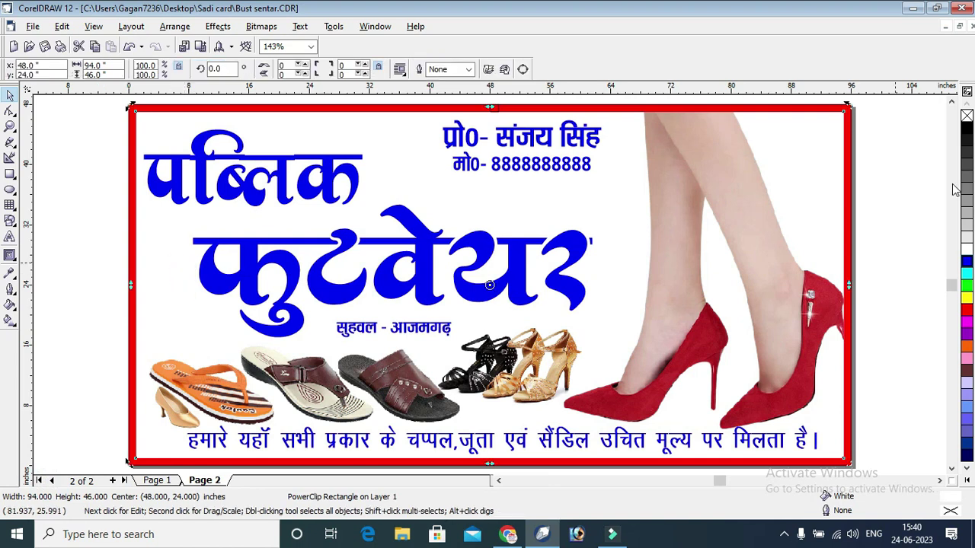
Fill the banner's background rectangle with black and open its PowerClip contents for editing.
click(966, 128)
click(905, 112)
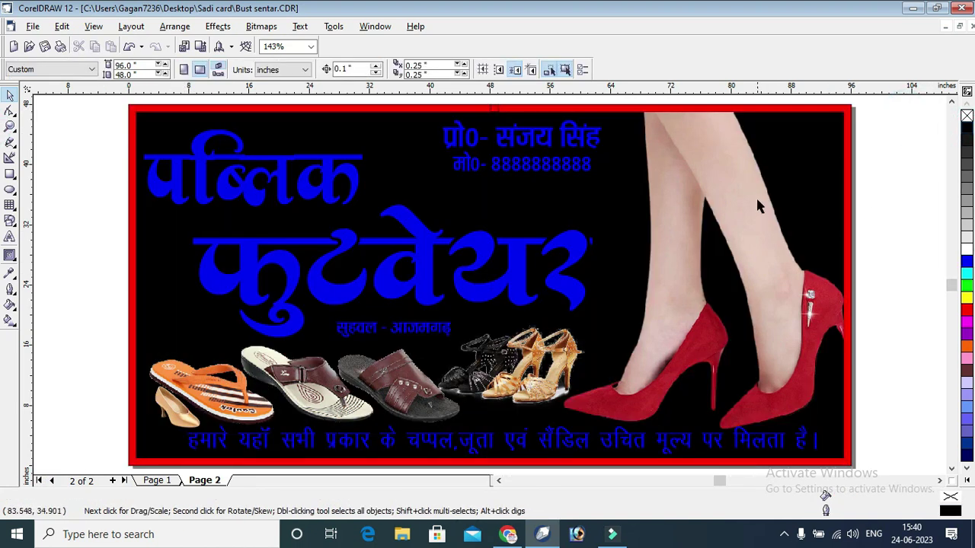
right_click(792, 136)
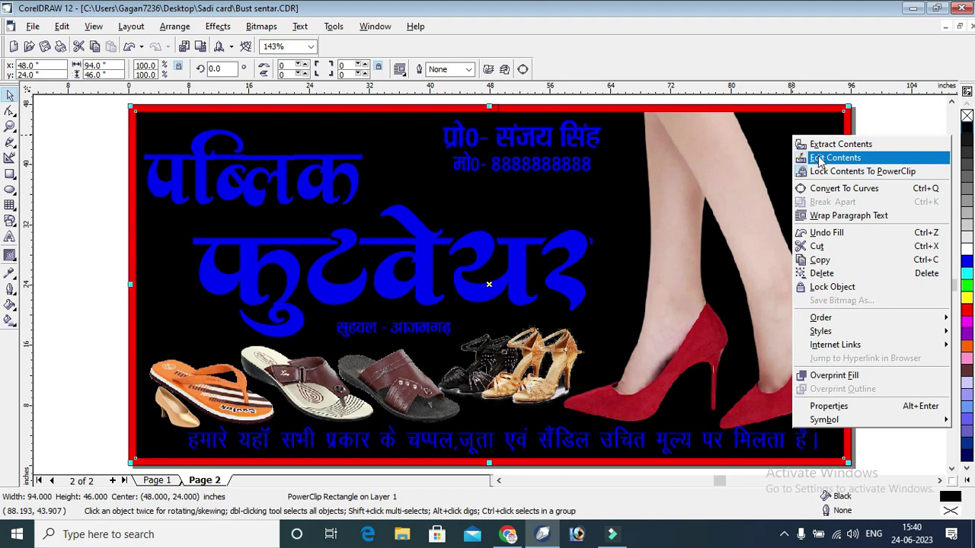
click(823, 159)
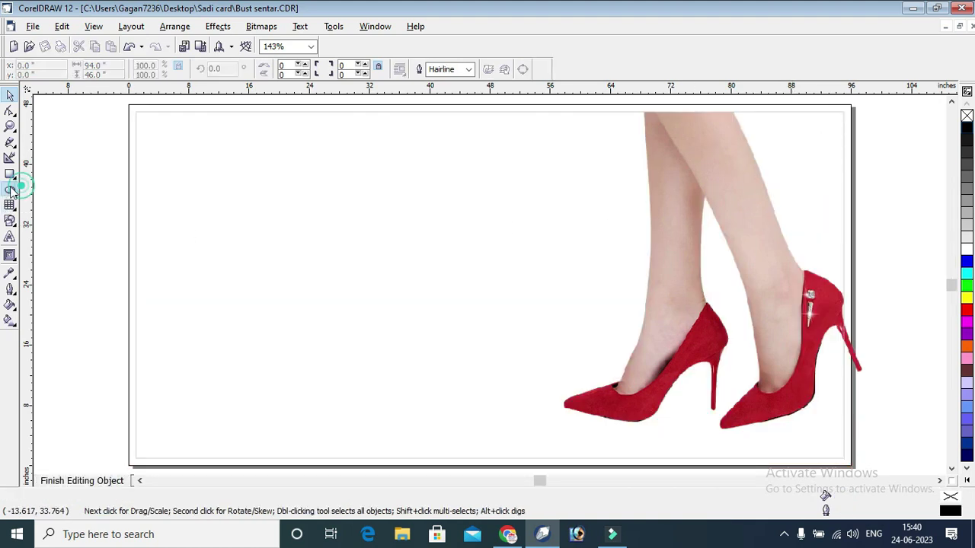
Draw a tall ellipse about 28.2 × 50.3 inches over the left end of the banner area.
click(10, 189)
drag(131, 104, 278, 461)
click(9, 94)
drag(274, 255, 238, 249)
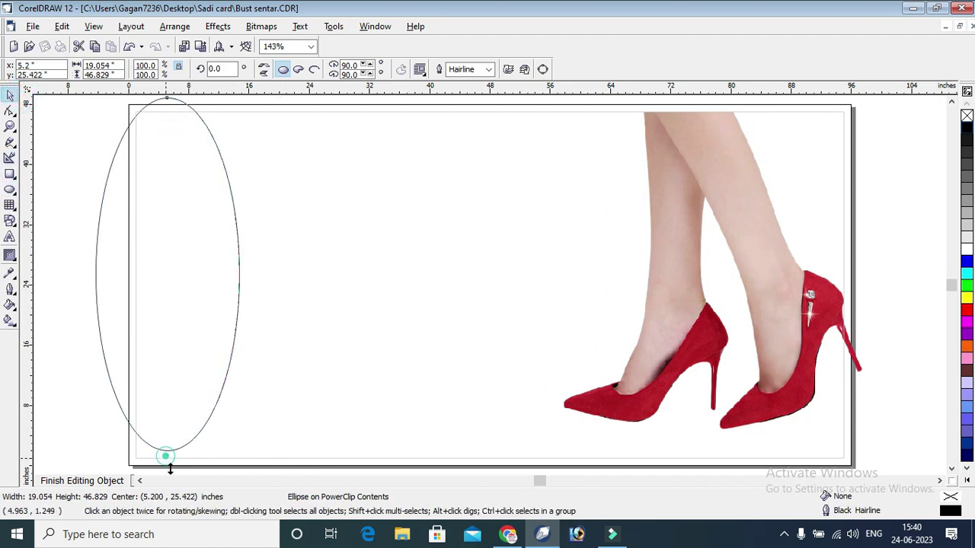
drag(170, 468, 170, 480)
drag(265, 272, 314, 273)
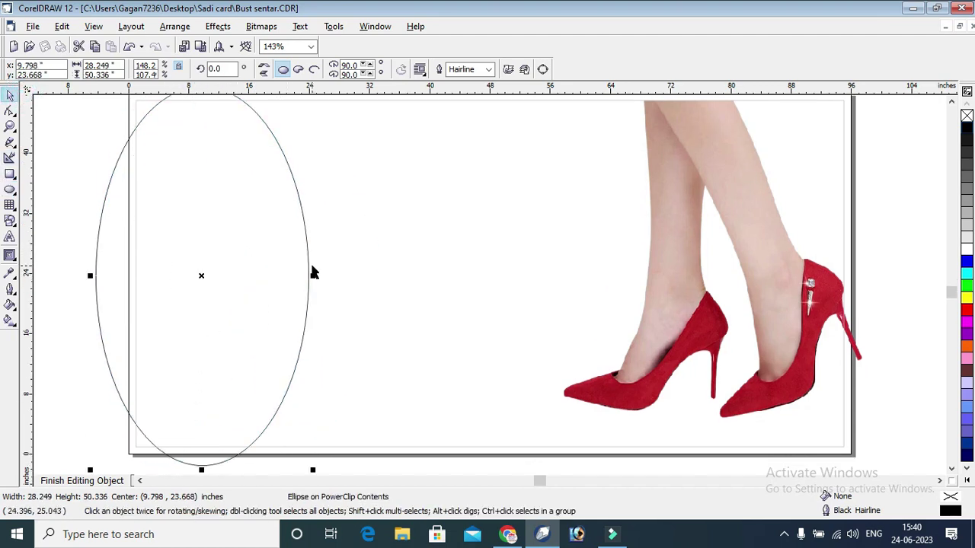
Fill the ellipse red without an outline, widen it to about 34.4 inches and position it over the banner's left edge.
click(967, 309)
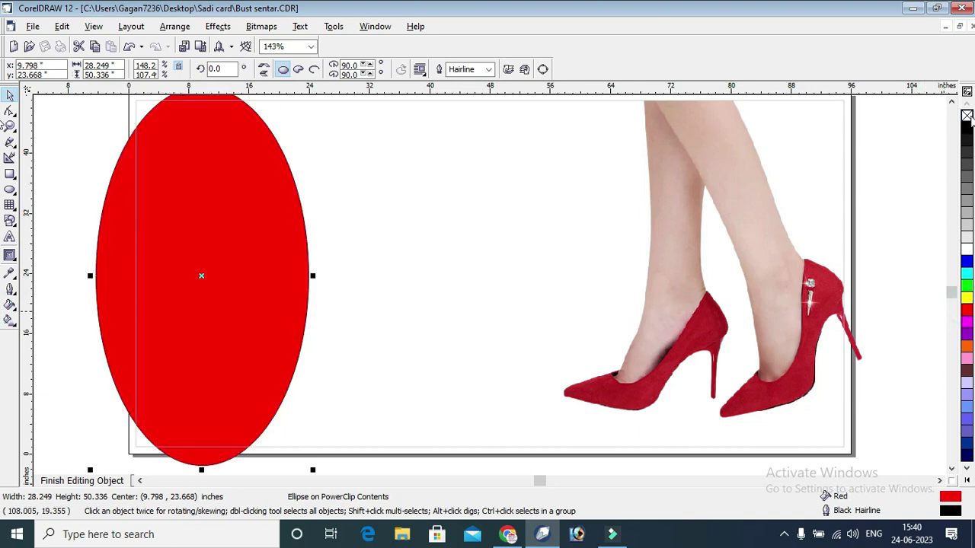
right_click(967, 115)
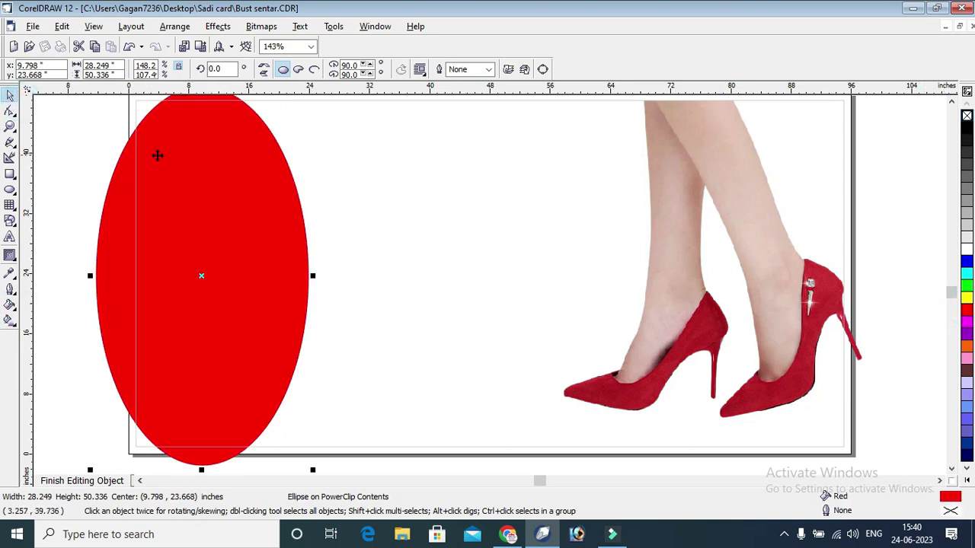
scroll(229, 198, down, 1)
drag(259, 187, 231, 183)
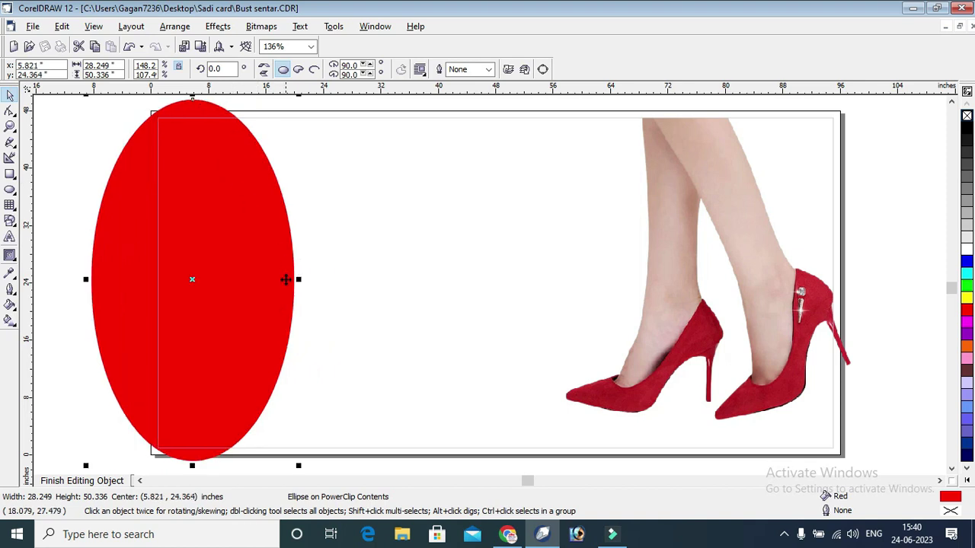
drag(299, 280, 342, 283)
drag(289, 318, 275, 319)
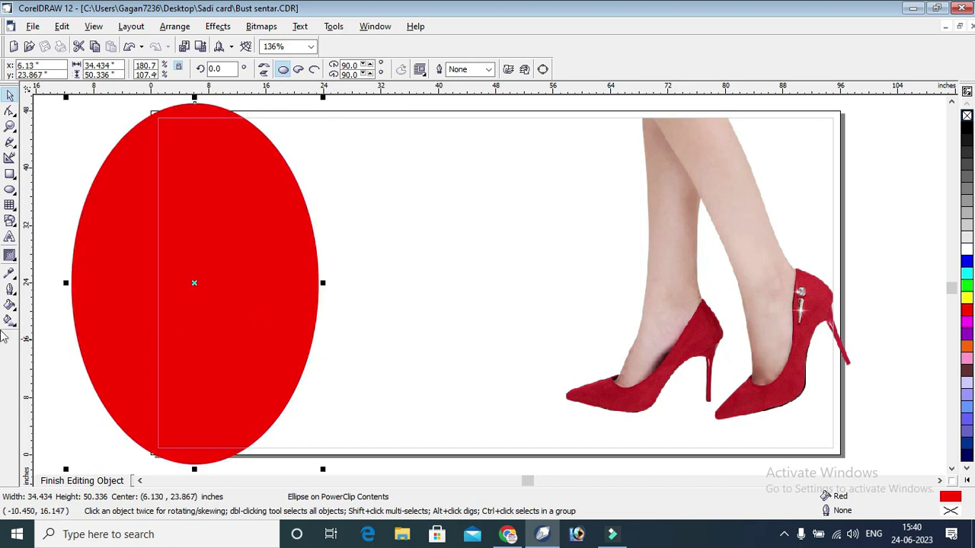
Apply a linear transparency to the red ellipse, fading toward the right, with its start well beyond the ellipse's left side.
click(15, 260)
click(132, 266)
drag(102, 249, 379, 259)
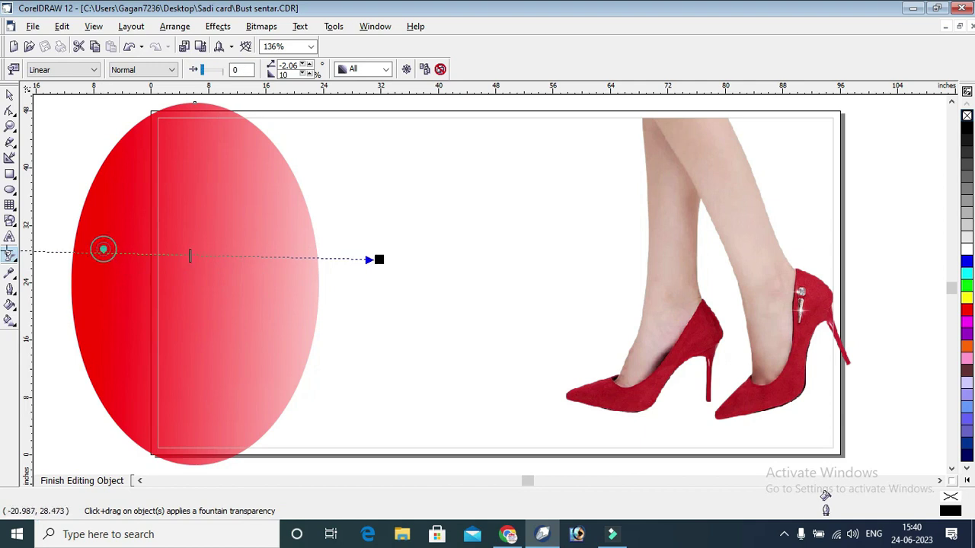
drag(102, 249, 2, 251)
drag(190, 257, 114, 255)
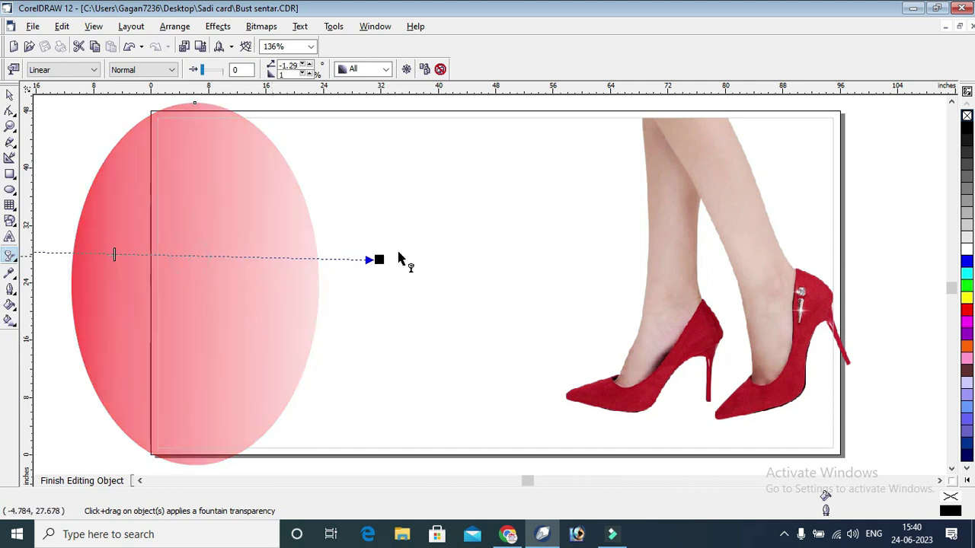
drag(379, 260, 344, 256)
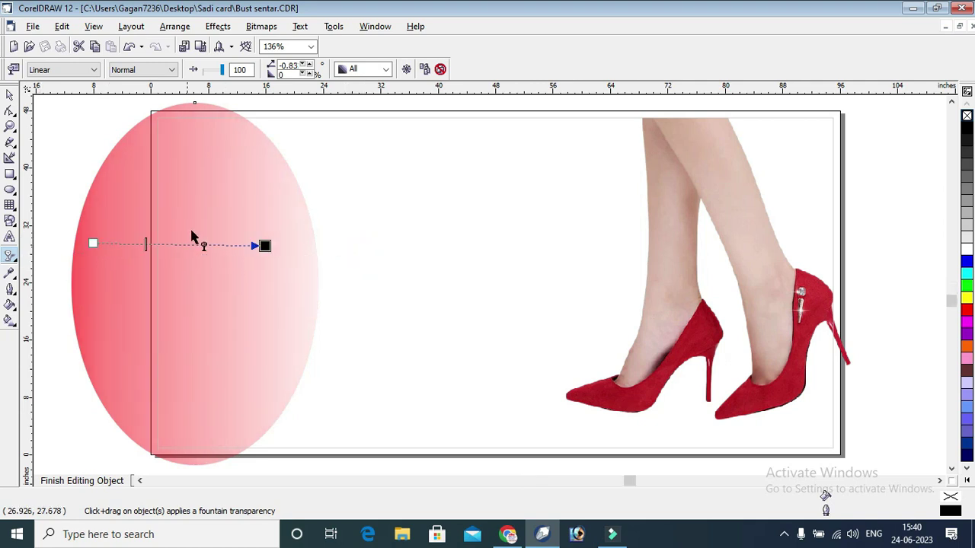
scroll(196, 235, down, 1)
drag(93, 243, 27, 246)
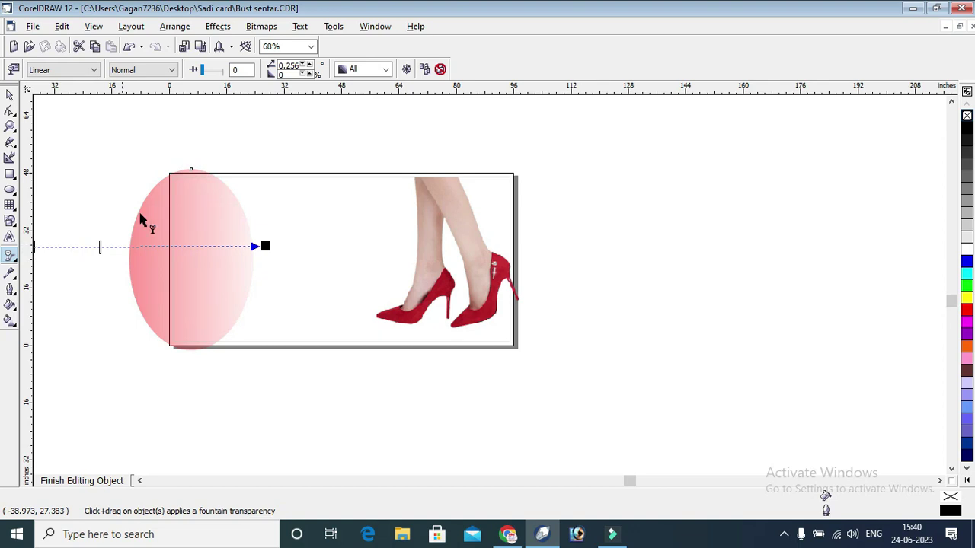
Duplicate the faded ellipse to the right so the copy overlaps it, centered at about (27, 23.3) inches.
click(10, 128)
drag(120, 150, 362, 379)
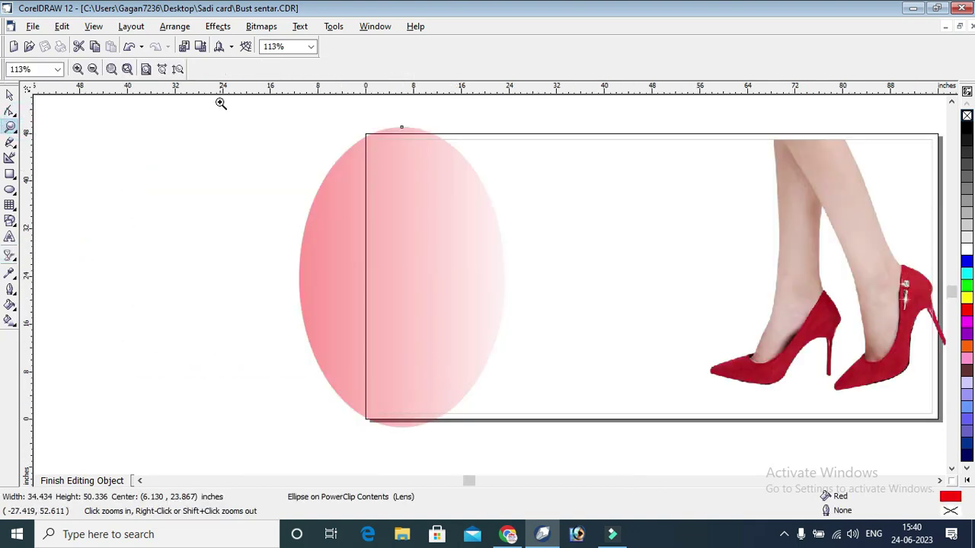
click(10, 93)
drag(424, 242, 536, 246)
click(535, 246)
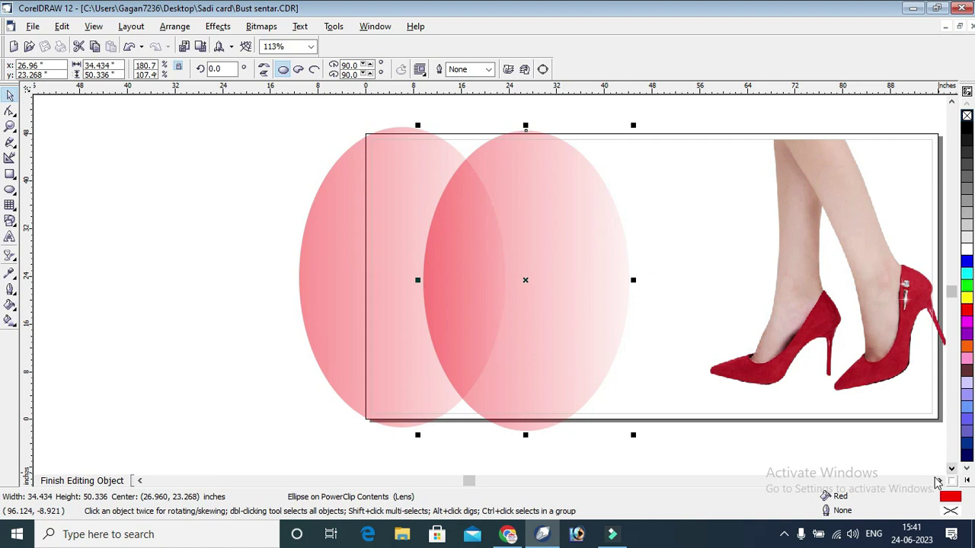
Widen both ellipses together to about 65.7 inches overall and finish editing the PowerClip contents.
click(938, 481)
drag(448, 270, 553, 258)
key(ctrl+z)
click(192, 101)
drag(146, 103, 614, 423)
drag(541, 280, 603, 278)
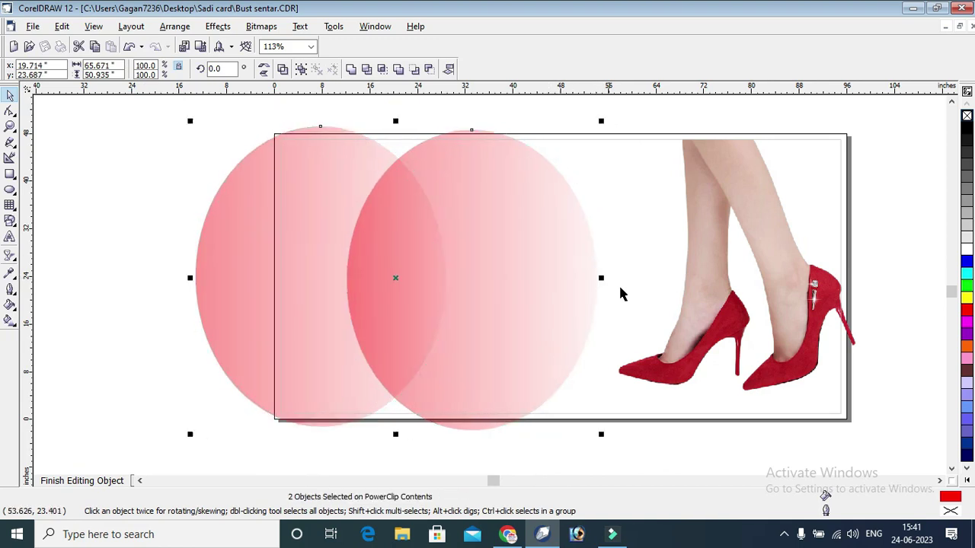
click(81, 480)
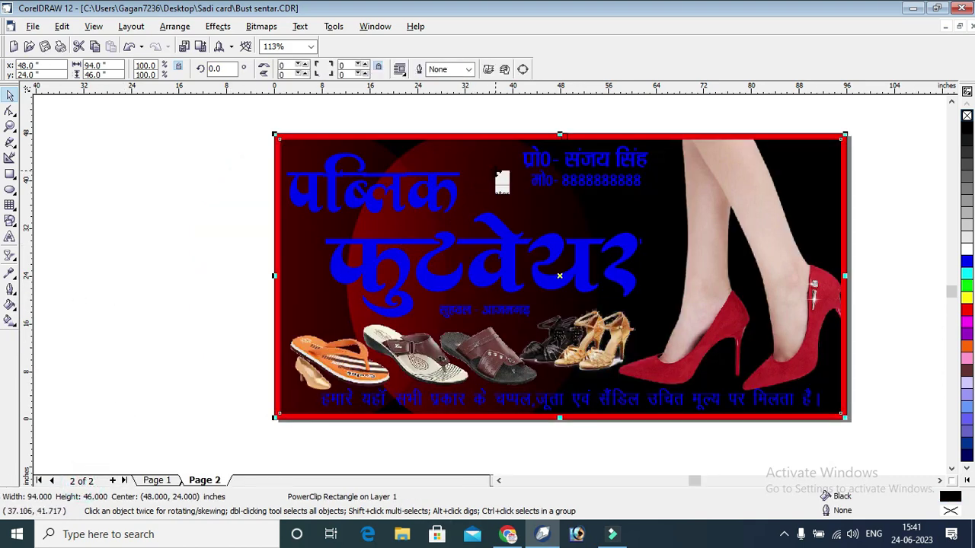
Mirror the left ellipse horizontally inside the PowerClip and return to the full banner.
right_click(496, 174)
click(527, 194)
click(241, 231)
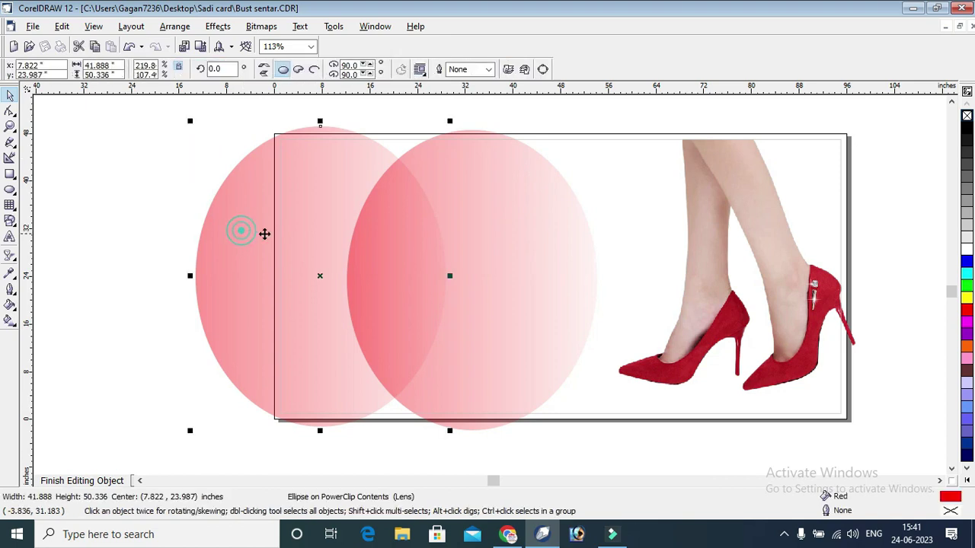
click(265, 70)
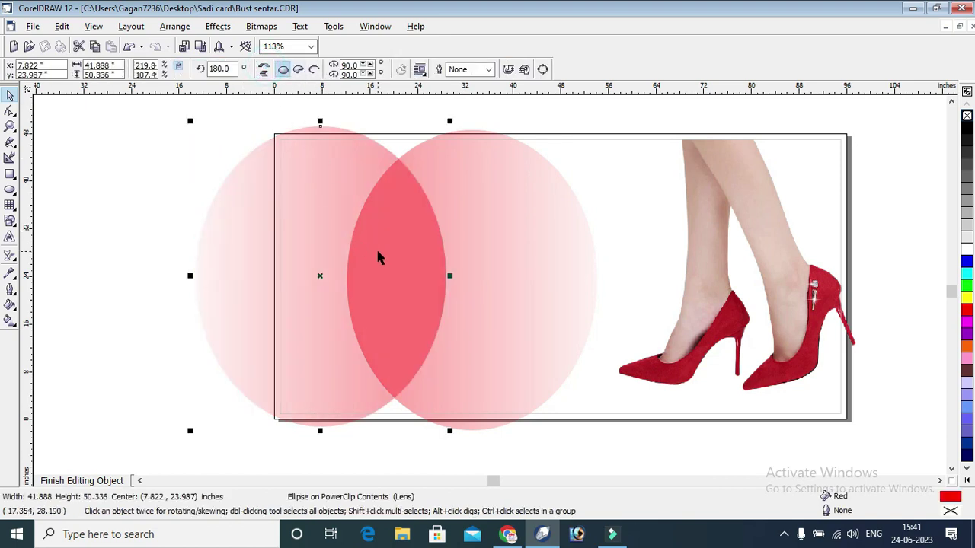
click(82, 481)
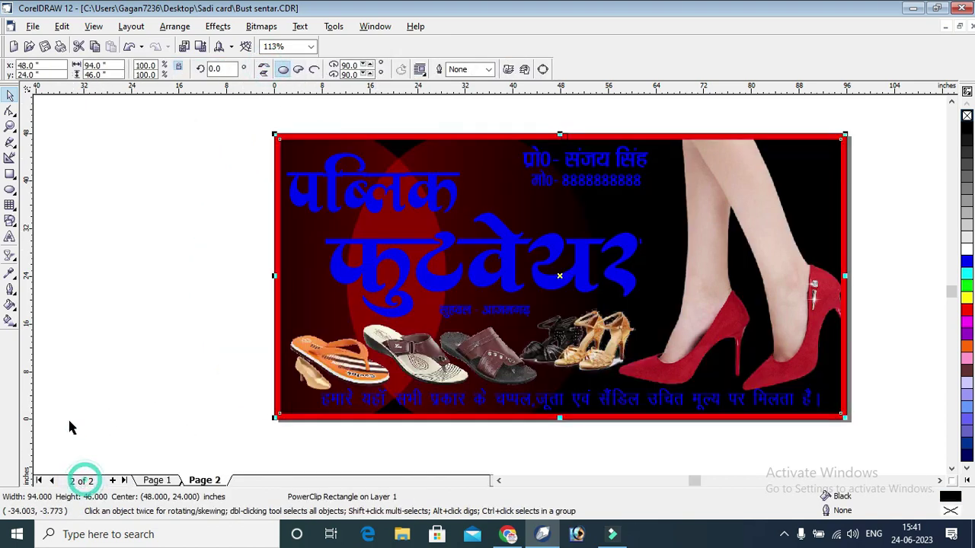
Reopen the background's PowerClip contents and delete the right-hand ellipse.
click(121, 273)
right_click(480, 156)
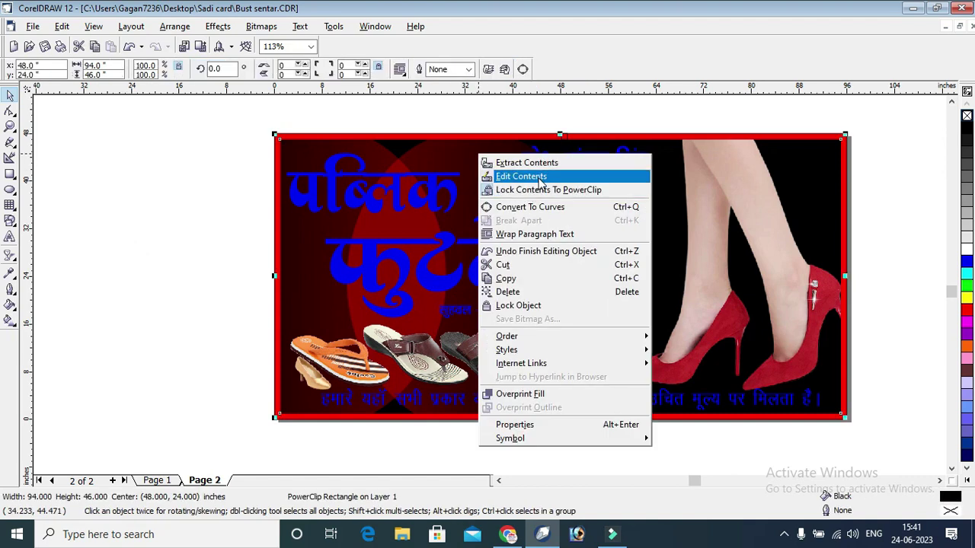
click(539, 177)
click(550, 215)
key(Delete)
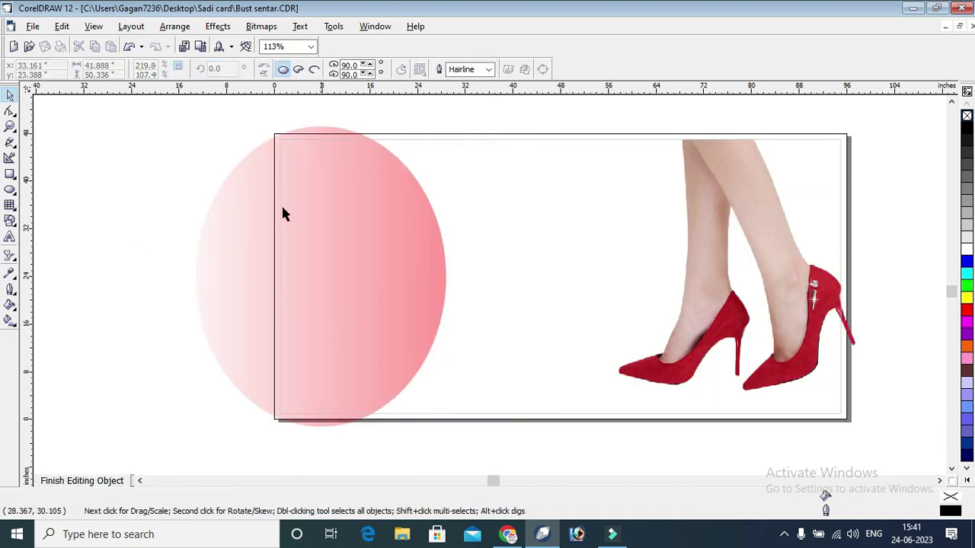
Mirror the remaining ellipse horizontally and shift it slightly right, centering it at about (12.3, 24.5) inches.
click(383, 261)
click(263, 69)
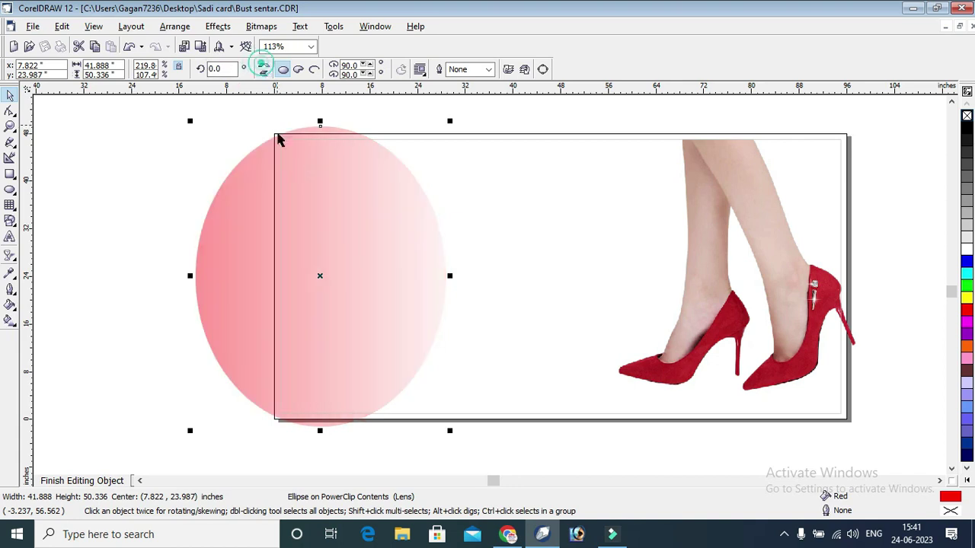
drag(355, 246, 381, 243)
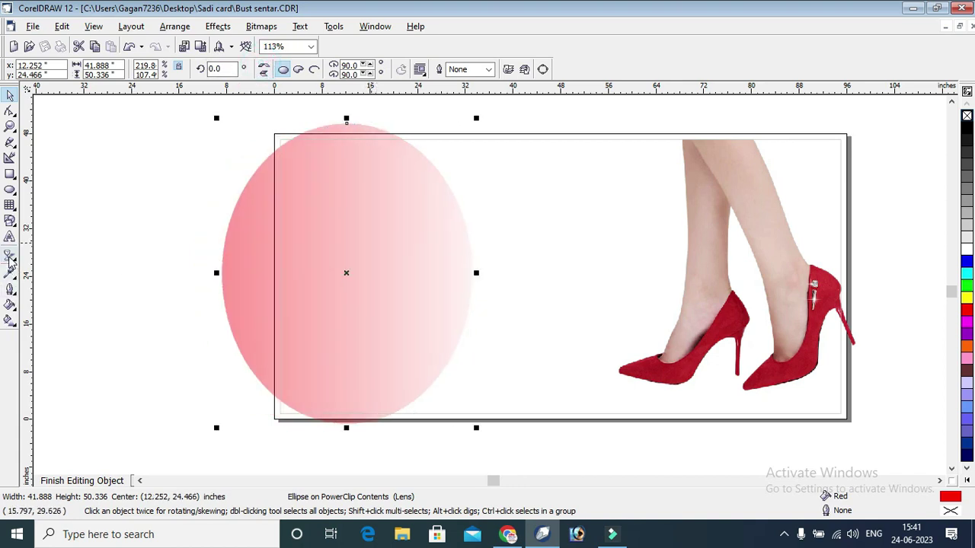
Adjust the ellipse's linear transparency to run from solid red at its left edge to a partial fade at its right, and finish editing.
click(9, 257)
drag(496, 251, 343, 258)
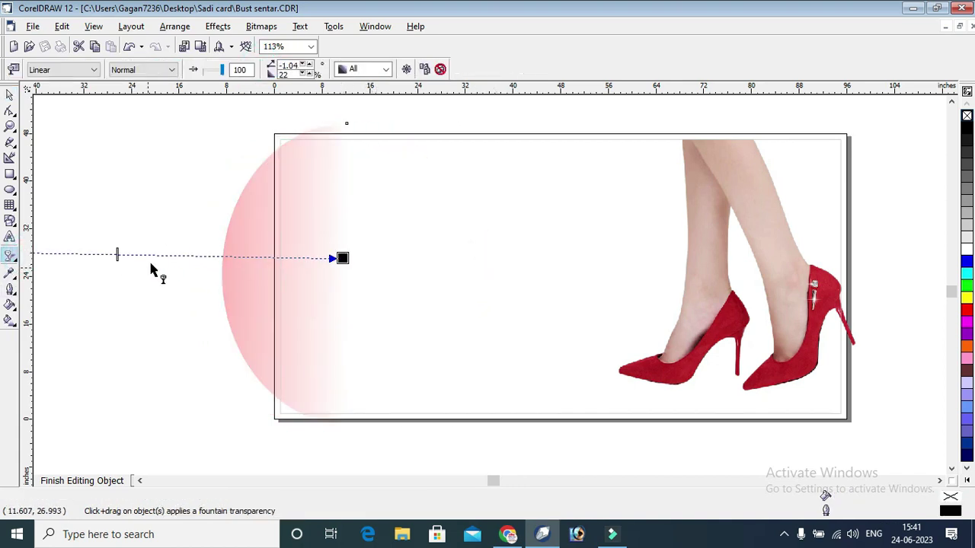
drag(135, 255, 367, 262)
drag(567, 264, 557, 261)
drag(244, 259, 202, 259)
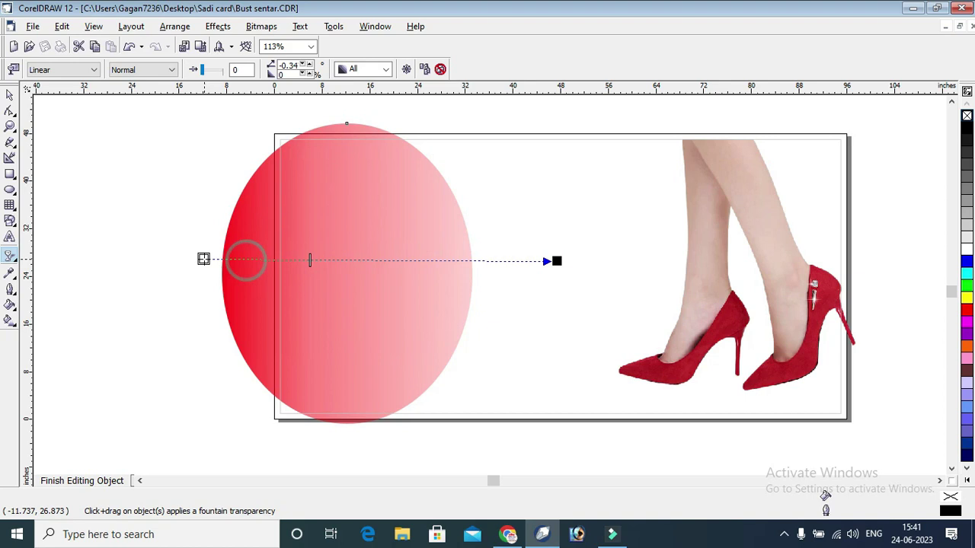
click(69, 481)
click(124, 283)
Inside the PowerClip, duplicate the ellipse about 9 inches to the right, mirror the copy horizontally, and finish editing.
click(503, 177)
right_click(504, 177)
click(538, 200)
click(338, 220)
drag(359, 277, 425, 241)
click(263, 70)
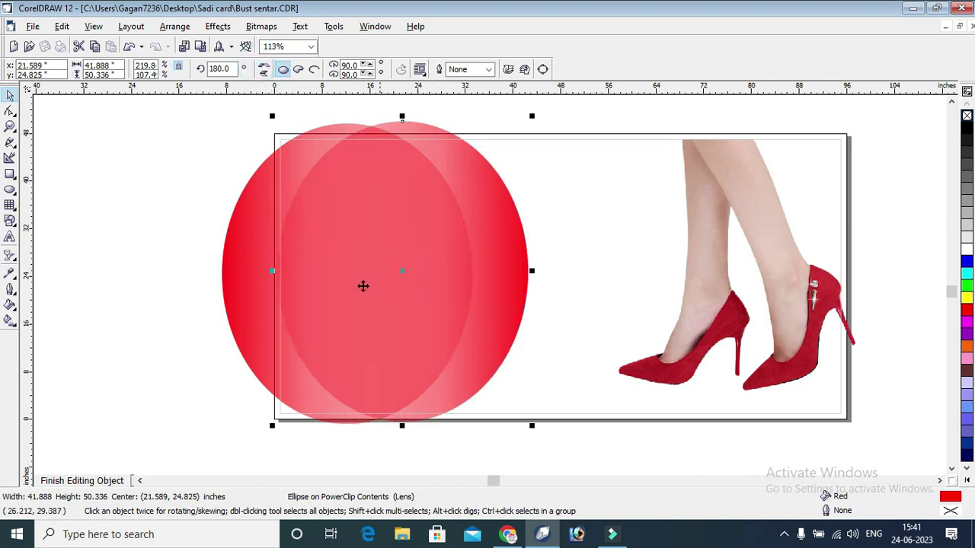
click(66, 482)
click(89, 287)
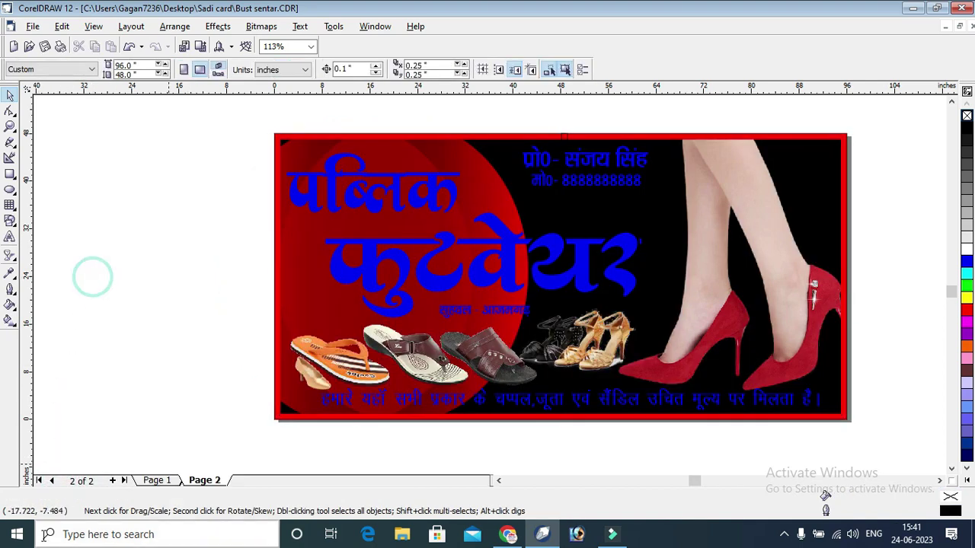
Reopen the PowerClip contents and widen both overlapping ellipses together until they extend to about the 50-inch mark.
click(10, 126)
drag(272, 115, 827, 417)
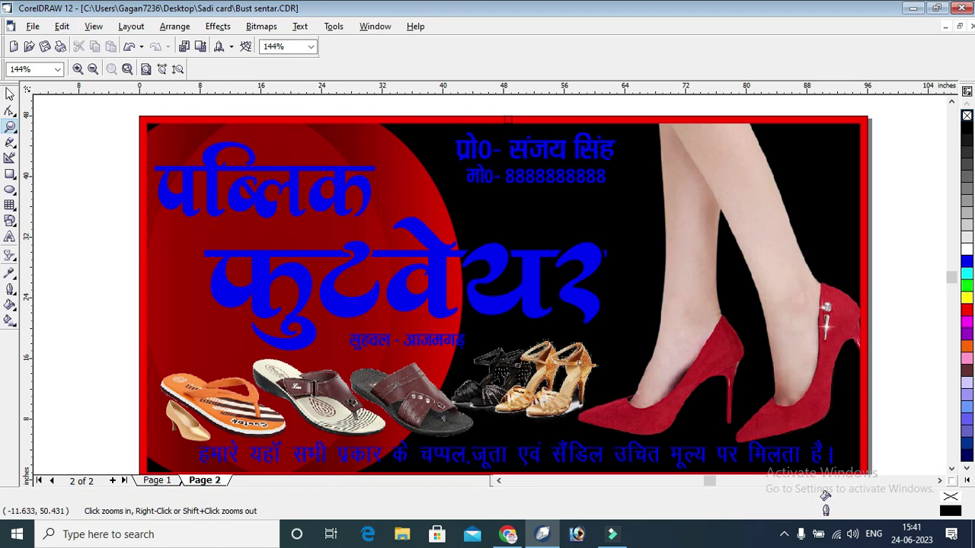
click(10, 93)
right_click(479, 203)
click(518, 224)
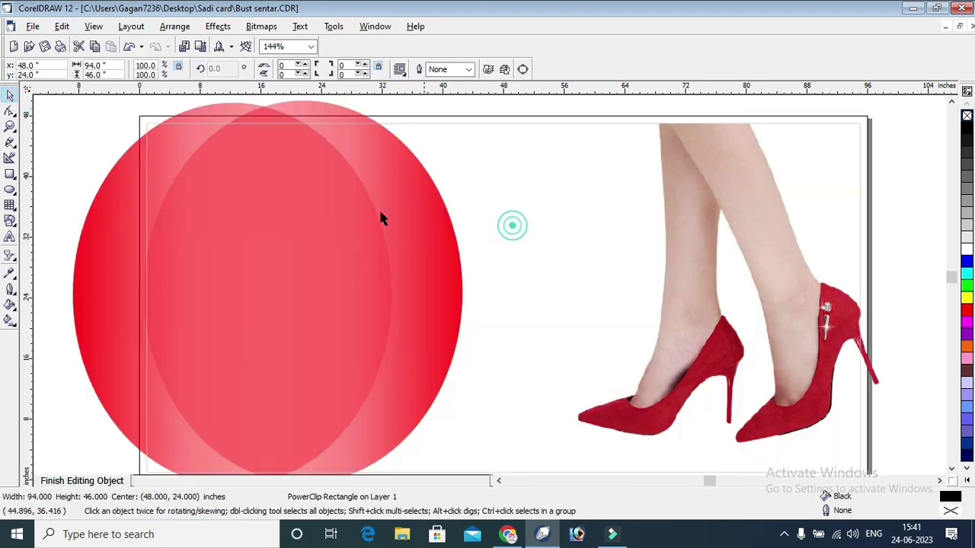
click(93, 113)
key(F4)
drag(76, 103, 518, 472)
drag(477, 252, 538, 250)
drag(446, 251, 440, 252)
Soften the right ellipse's linear transparency by moving its start and midpoint farther right, and finish editing.
click(76, 160)
click(500, 213)
click(10, 256)
drag(551, 231, 677, 226)
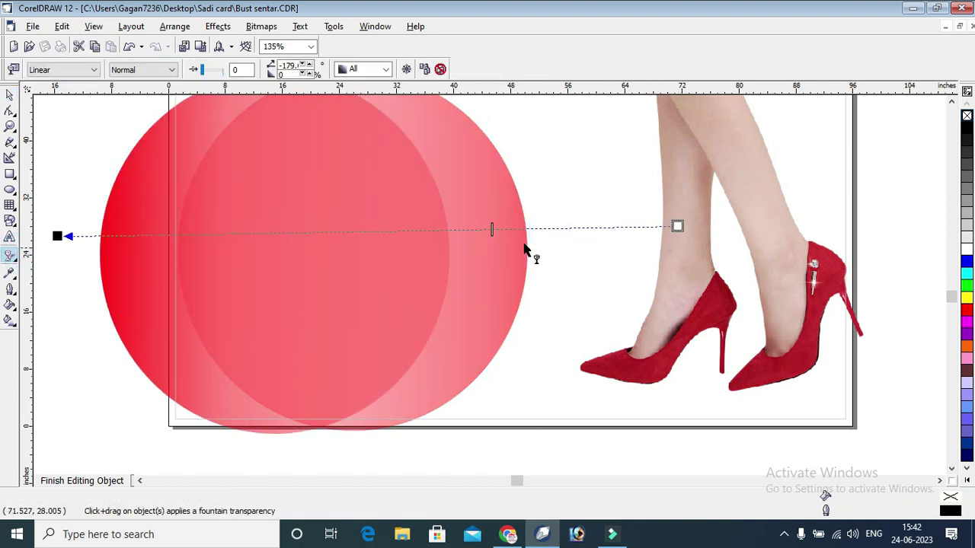
drag(547, 227, 548, 227)
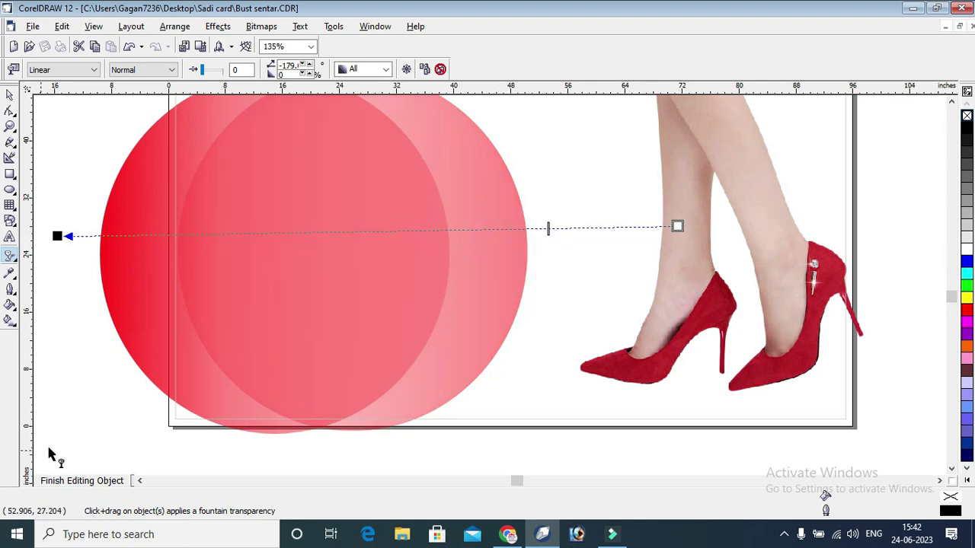
click(65, 480)
Finish editing, reopen the PowerClip contents and draw a square about 8.7 inches wide between the ellipses and the legs.
scroll(111, 422, down, 2)
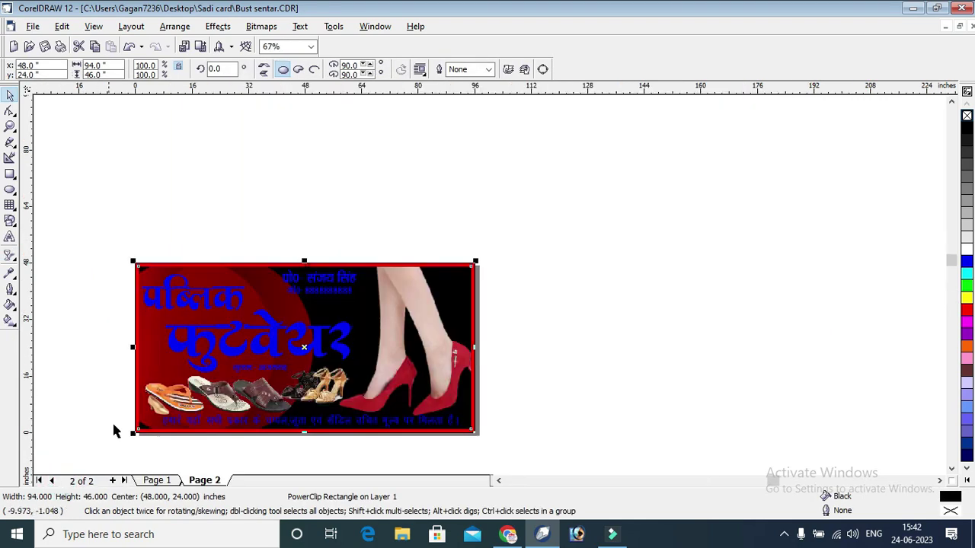
click(341, 197)
key(z)
mouse_move(114, 252)
mouse_down()
mouse_move(353, 435)
mouse_move(503, 446)
mouse_up()
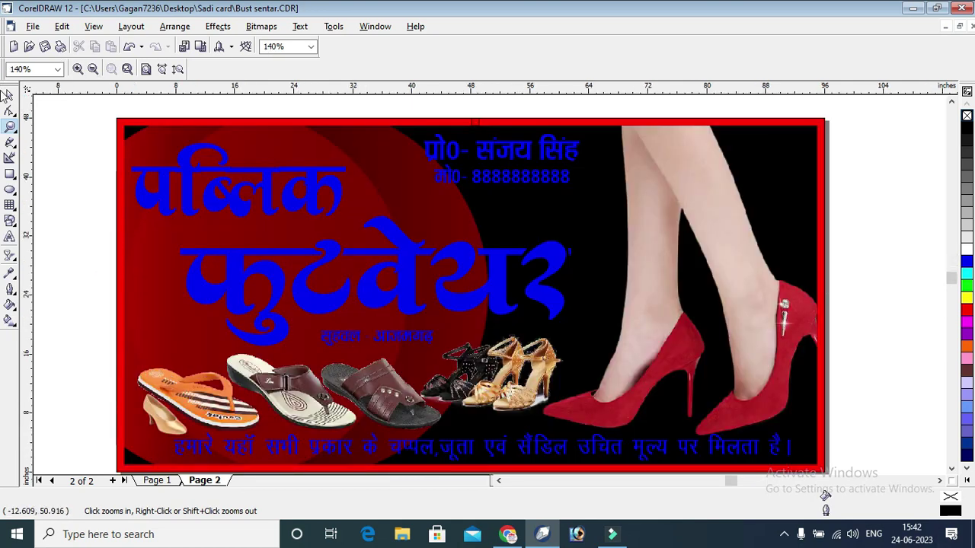
click(9, 94)
right_click(568, 206)
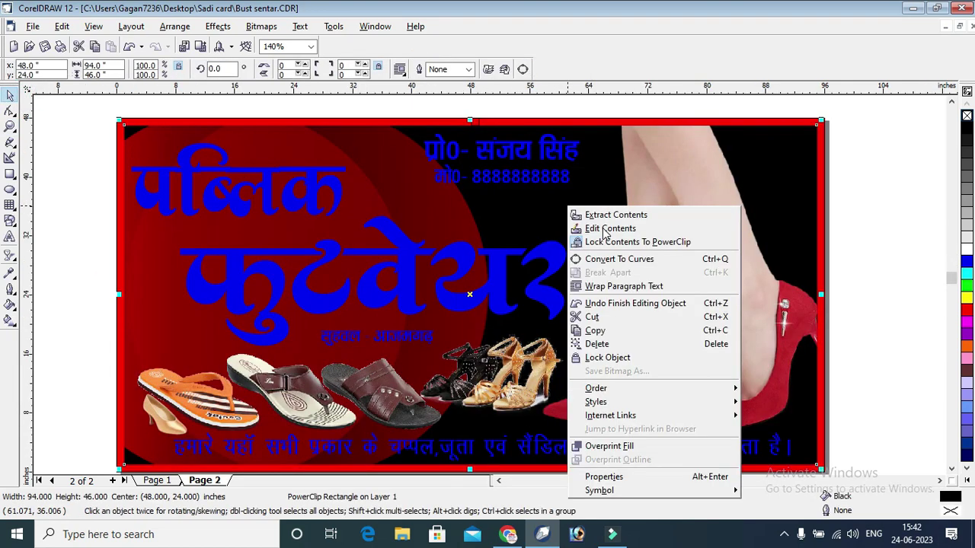
click(602, 230)
click(831, 156)
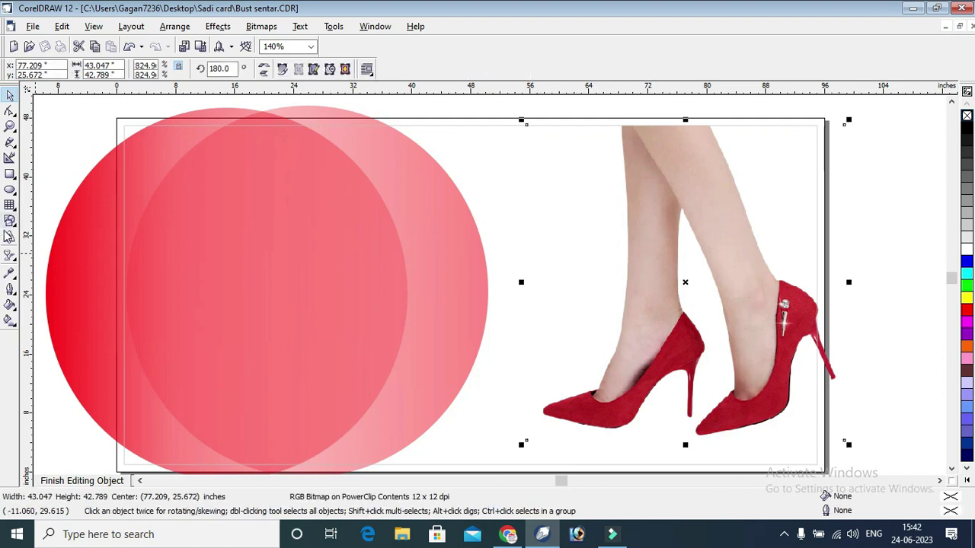
click(10, 175)
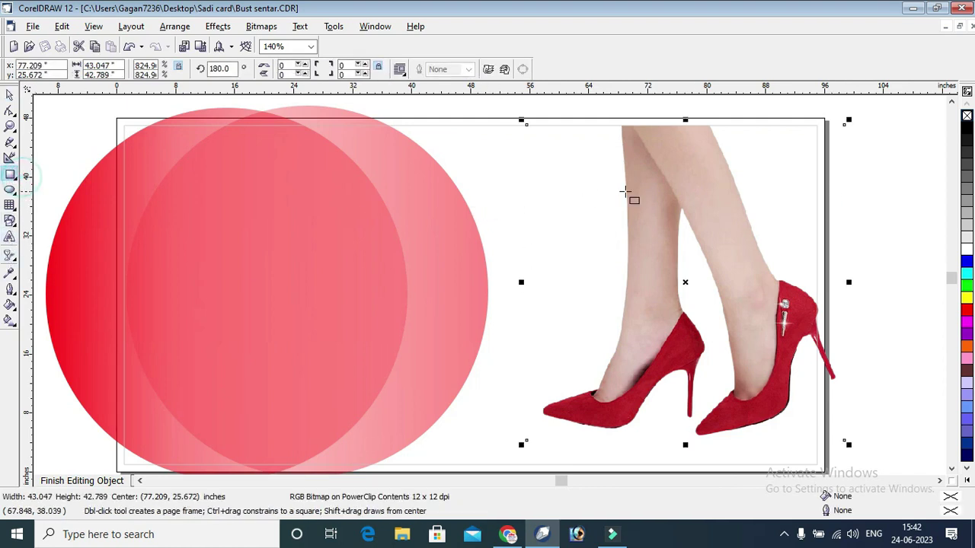
drag(527, 163, 591, 229)
Rotate the square to 315° as a diamond and nest two vertically squeezed copies inside, about 8.9 and 5.8 inches high.
click(10, 96)
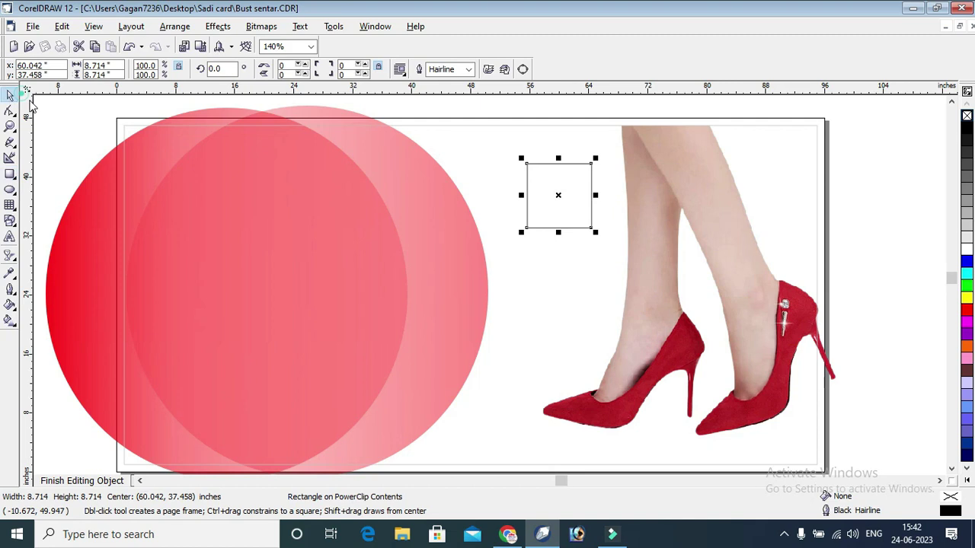
click(593, 160)
drag(594, 157, 612, 200)
click(577, 191)
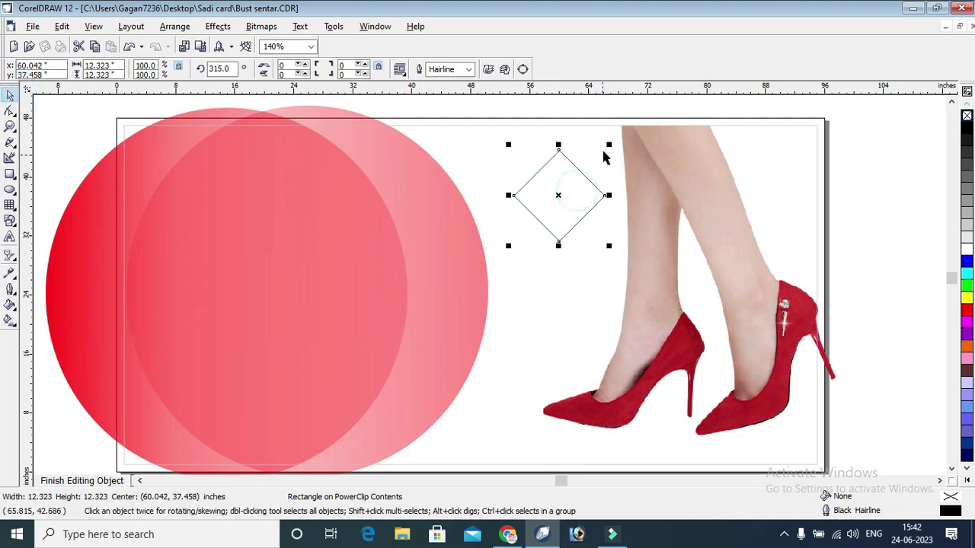
drag(560, 144, 561, 168)
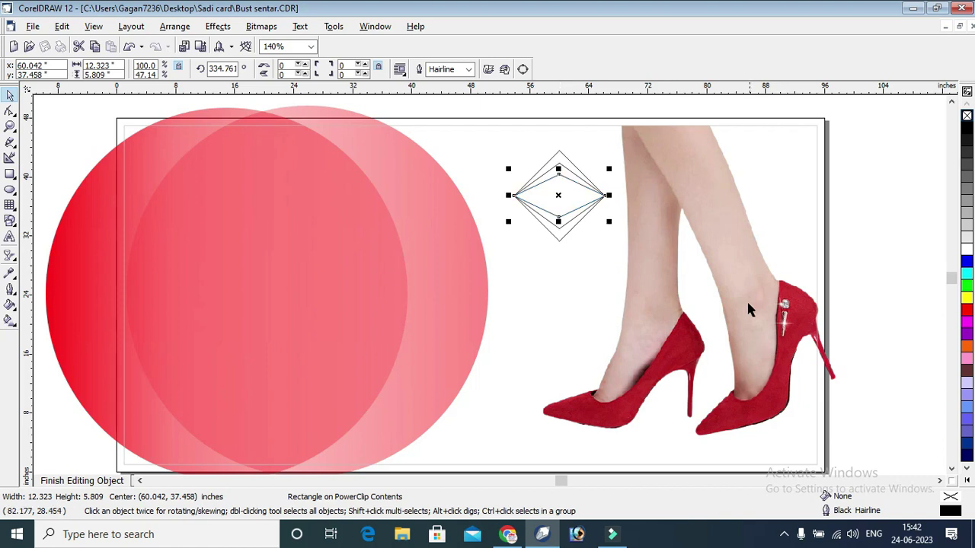
click(899, 192)
Fill the outer and inner diamonds with red and the middle diamond with a darker shade of red.
click(562, 157)
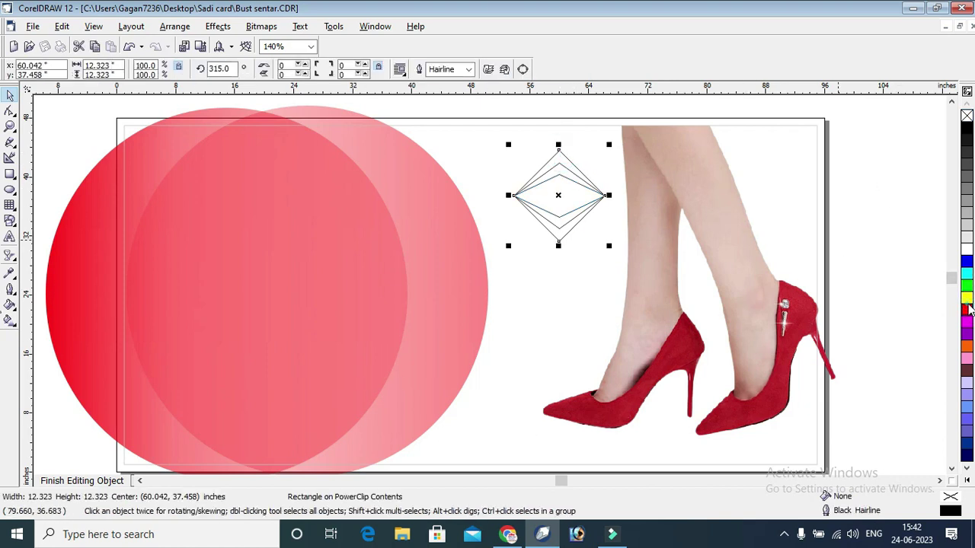
click(966, 309)
click(912, 221)
click(563, 174)
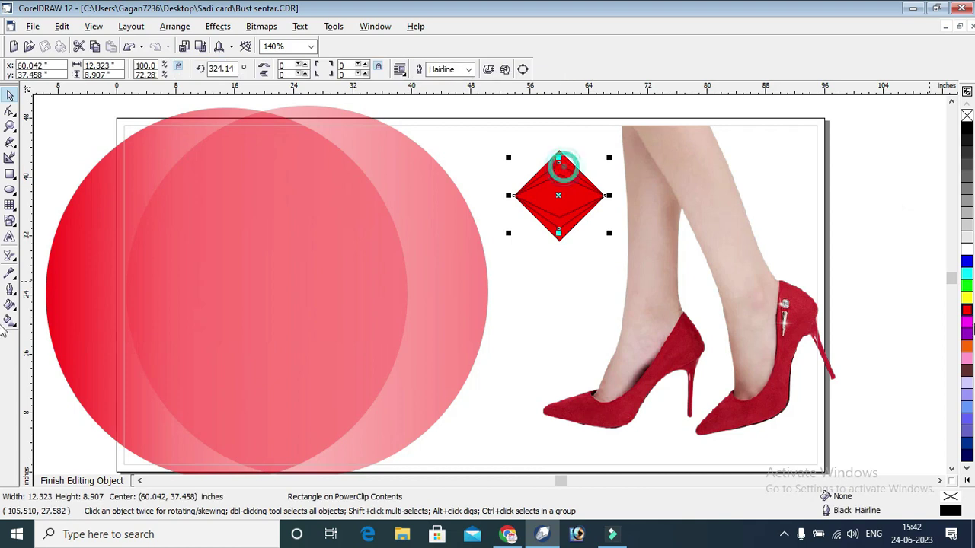
click(964, 309)
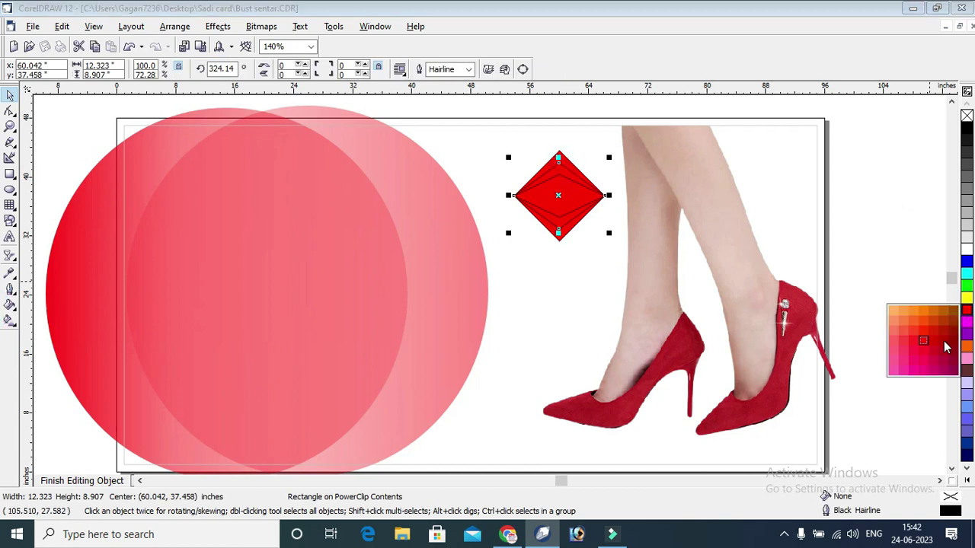
click(944, 347)
click(875, 220)
click(568, 195)
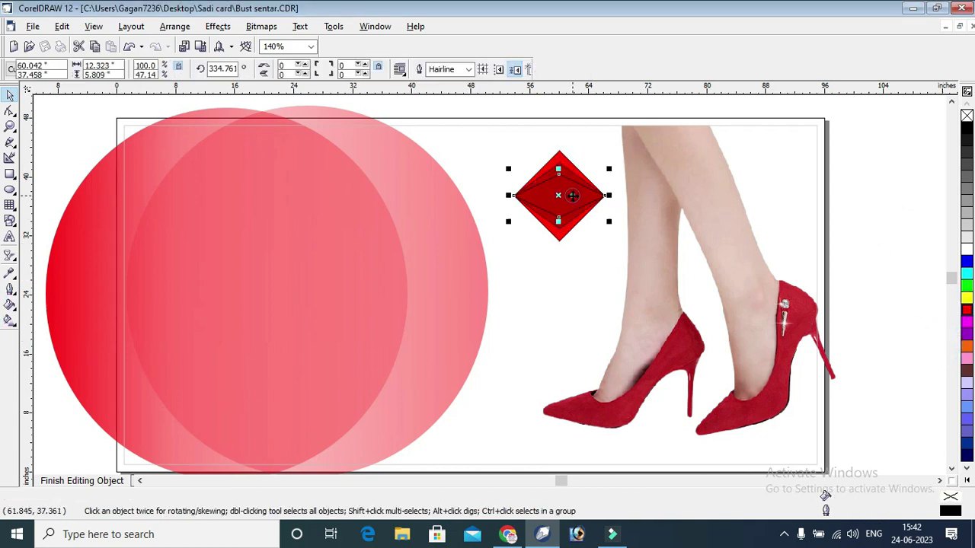
click(967, 311)
click(883, 213)
Remove the outlines of all three diamonds and fill the innermost one with C0 M77 Y77 K9.
drag(869, 122, 432, 321)
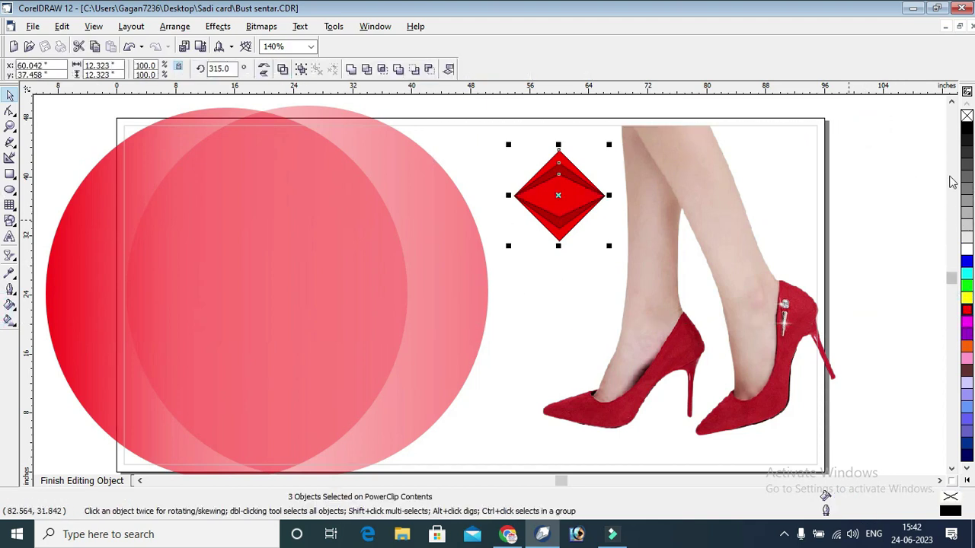
click(849, 150)
click(542, 204)
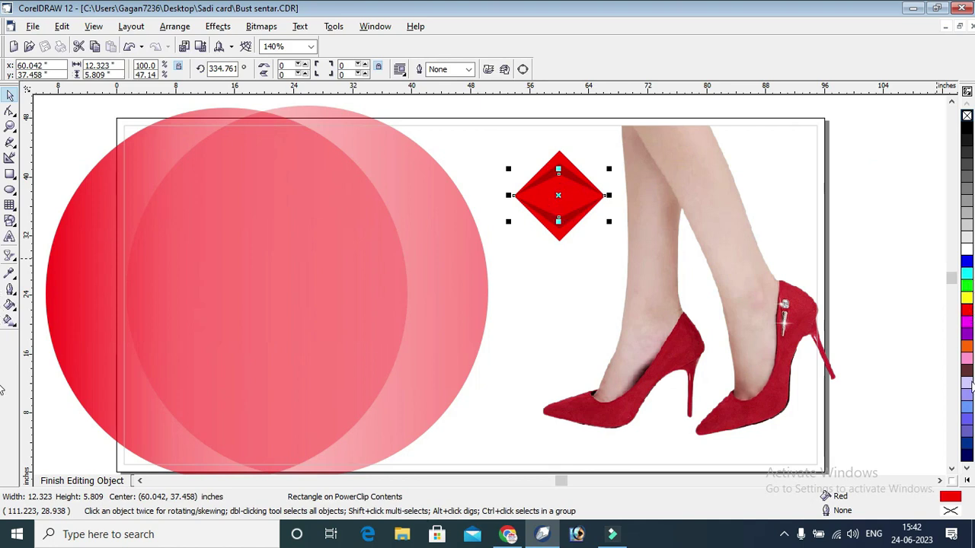
double_click(956, 500)
click(484, 215)
click(487, 218)
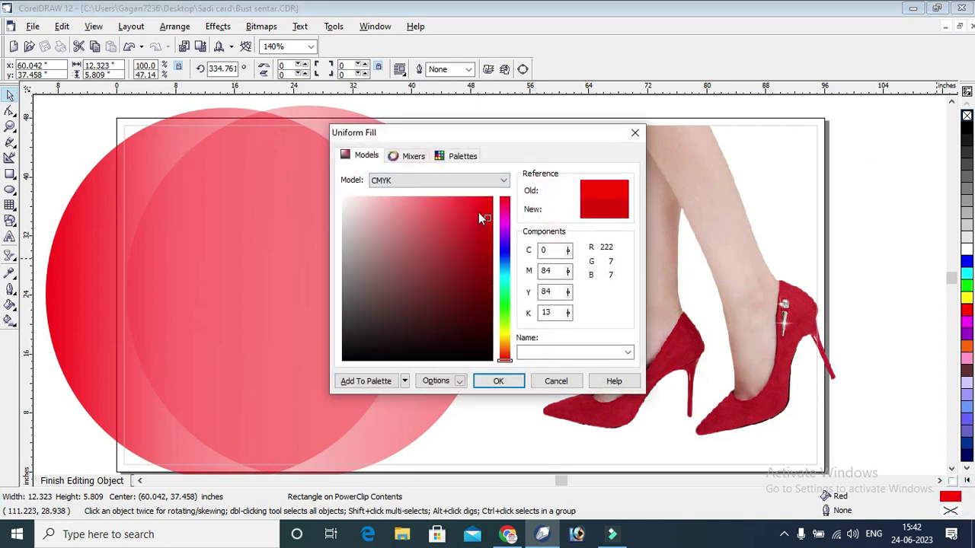
click(476, 207)
click(498, 381)
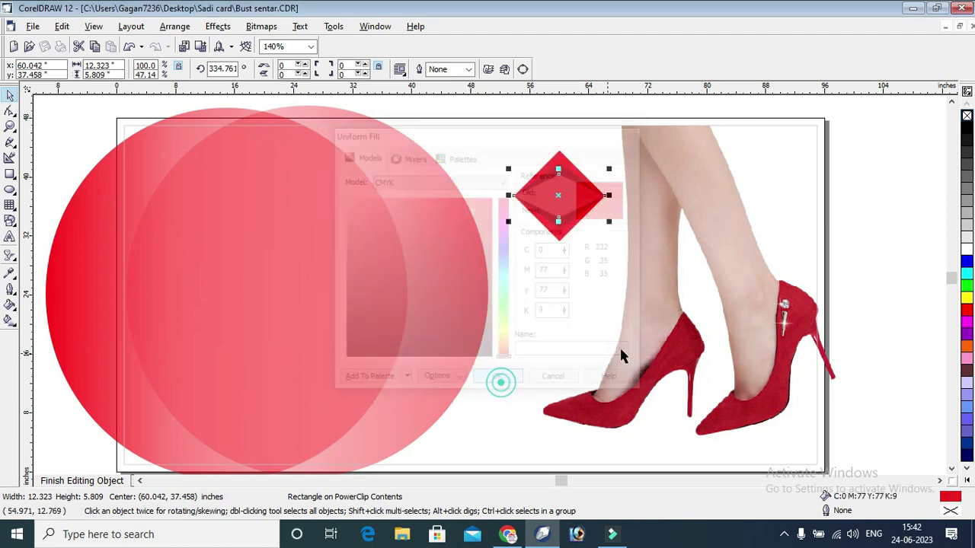
Group the three nested diamonds and move the group down about 13 inches, to the middle of the page height.
click(841, 185)
drag(861, 110, 468, 278)
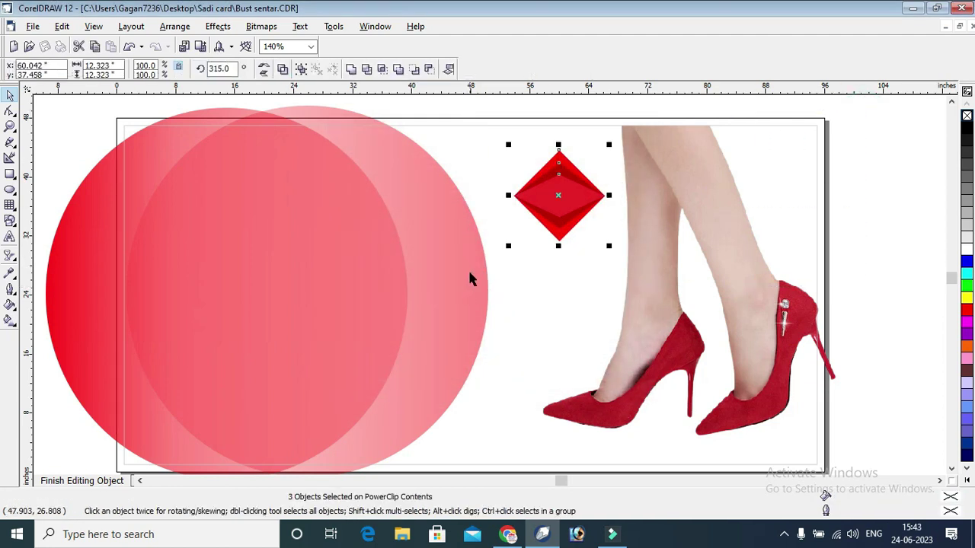
key(ctrl+g)
drag(583, 195, 562, 294)
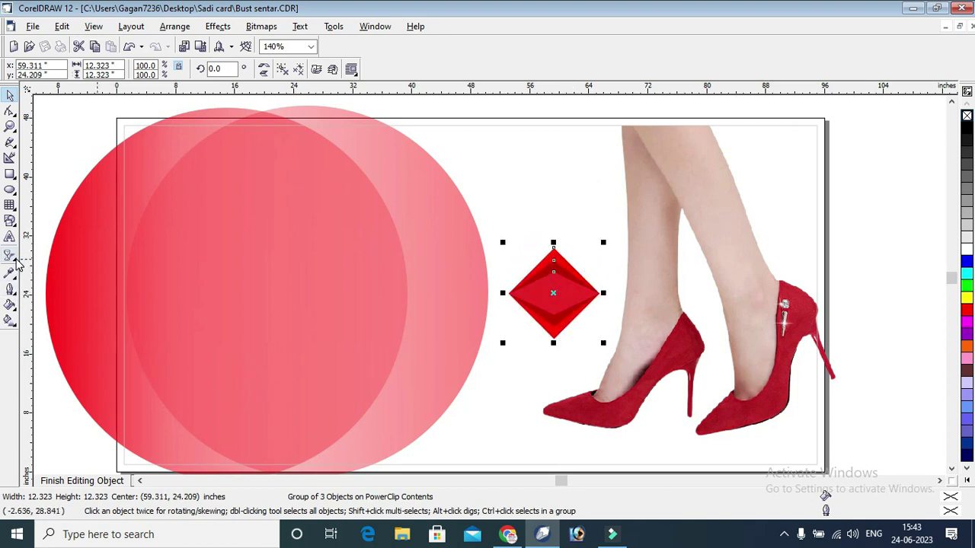
Apply a near-vertical linear transparency to the diamond group, extending its start well above and its end well below the shape.
click(15, 260)
drag(577, 200, 542, 384)
drag(578, 202, 592, 144)
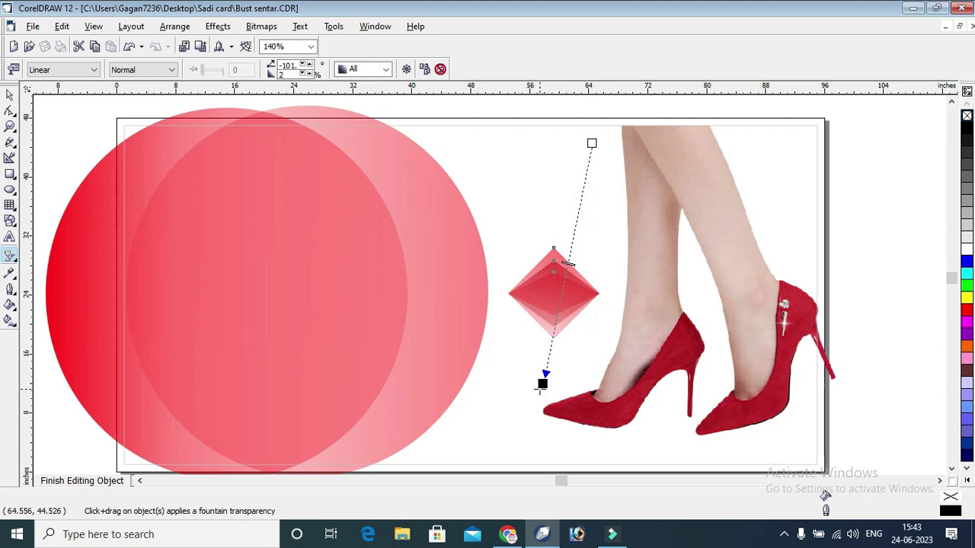
drag(535, 418, 530, 460)
drag(592, 155, 495, 145)
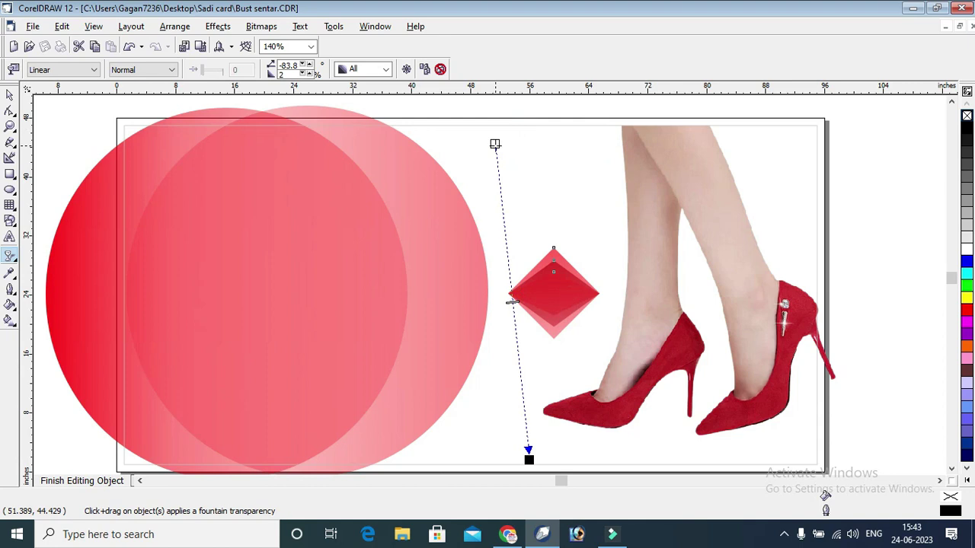
Duplicate the diamond group so six are scattered around the legs and shoes, and finish editing.
click(9, 94)
drag(561, 292, 557, 232)
right_click(548, 360)
right_click(557, 231)
drag(558, 231, 669, 447)
right_click(519, 173)
right_click(788, 165)
right_click(670, 447)
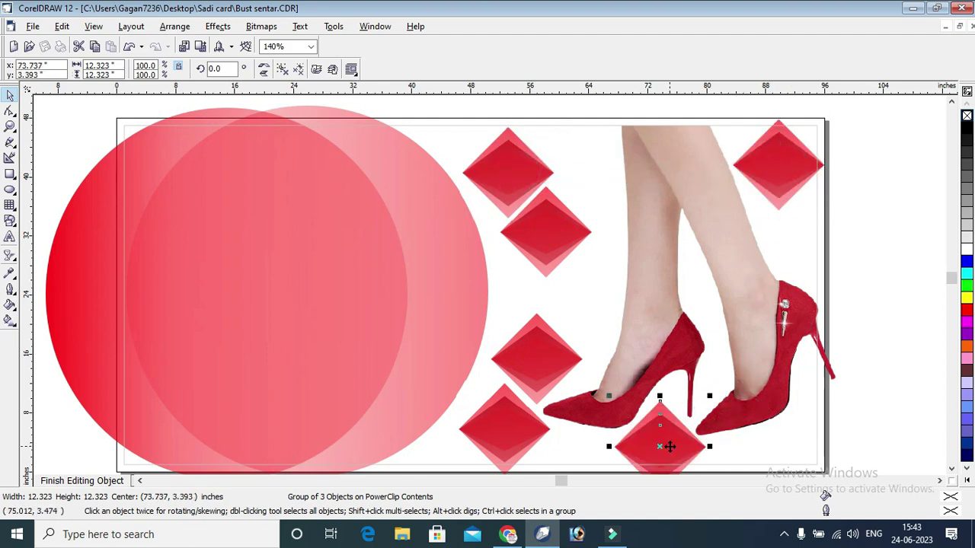
click(82, 481)
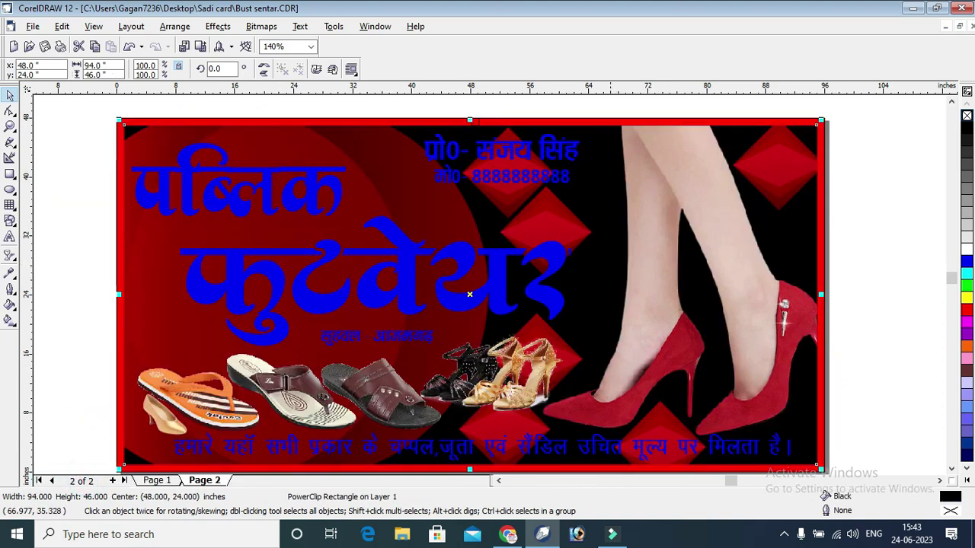
Reopen the PowerClip contents and move the diamond just below the top one about 8 inches down and slightly right.
right_click(607, 188)
click(649, 210)
click(471, 246)
click(545, 233)
drag(545, 233, 567, 289)
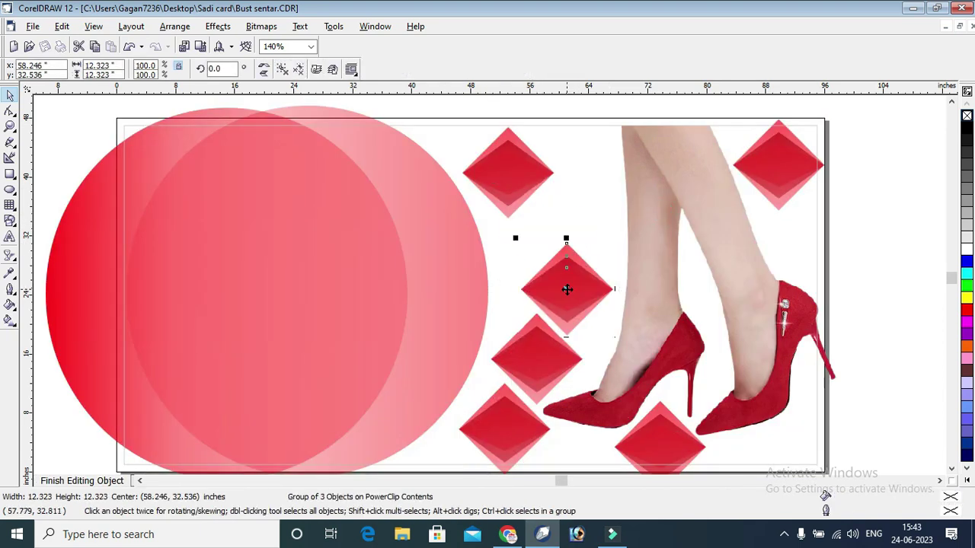
Move the right faded ellipse about 12 inches to the right so it overlaps the diamonds.
click(453, 251)
drag(475, 276, 560, 283)
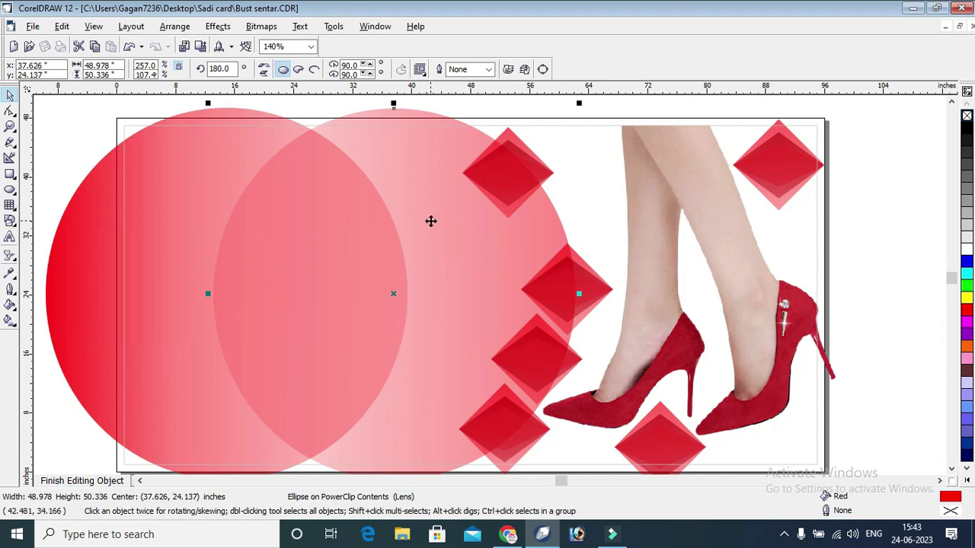
click(872, 150)
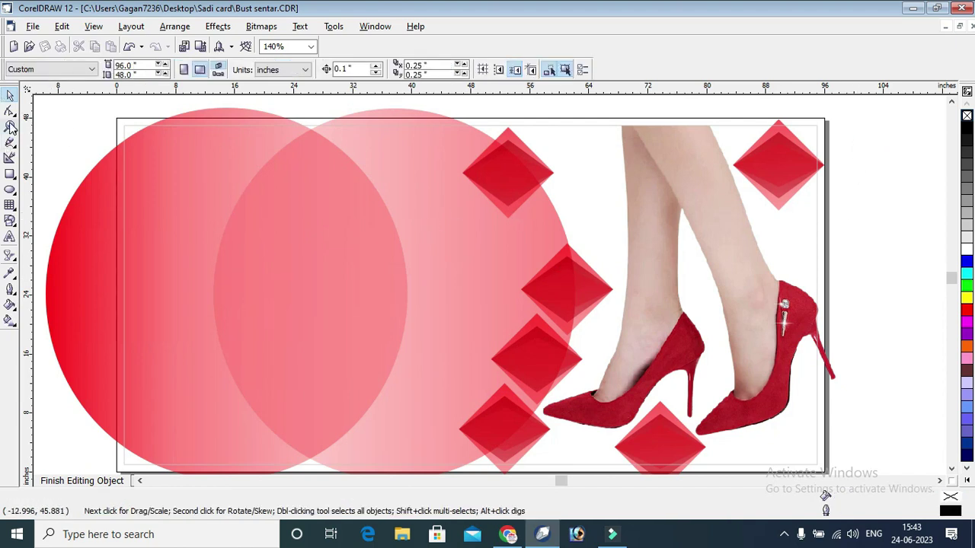
Draw an ellipse about 29 × 20 inches from its center at the page's upper edge, over the top diamond.
click(10, 127)
drag(389, 96, 652, 252)
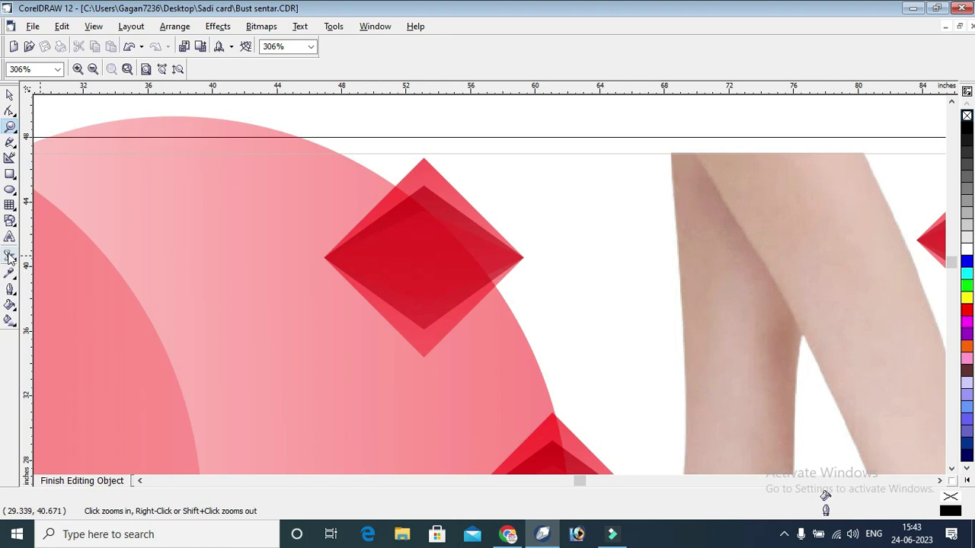
click(10, 191)
drag(326, 115, 566, 281)
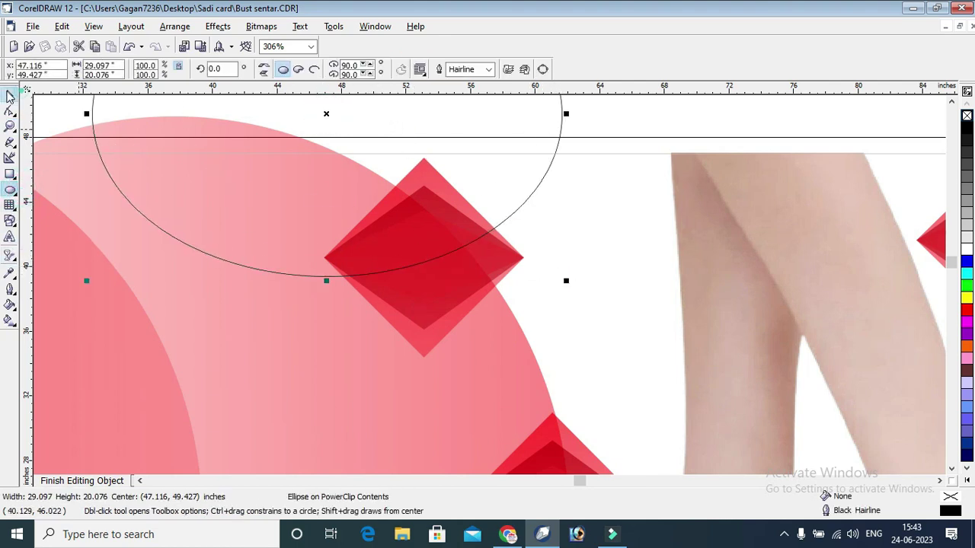
Shrink the new ellipse to about 23.9 × 16.5 inches, move it over the top diamond and duplicate it about 1 inch higher.
click(9, 94)
drag(461, 135, 591, 164)
drag(698, 309, 648, 307)
drag(613, 217, 623, 231)
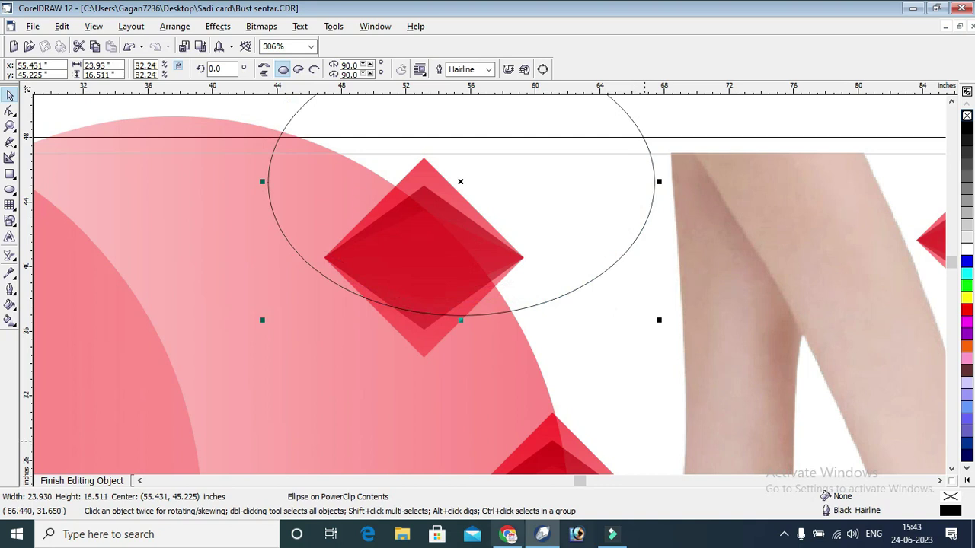
drag(580, 197, 587, 210)
drag(591, 215, 593, 198)
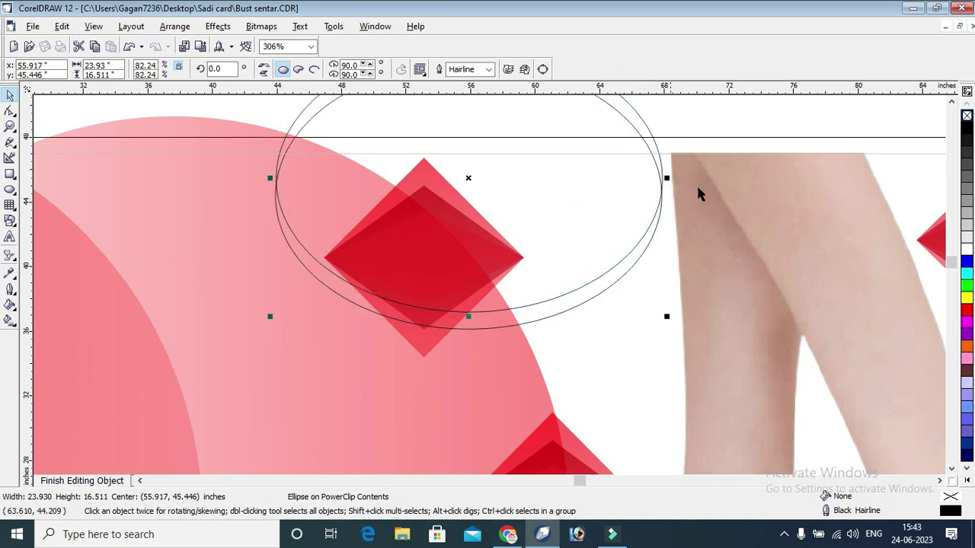
Fill the upper ellipse with red and the lower ellipse behind it with Deep Navy Blue.
click(796, 122)
click(605, 285)
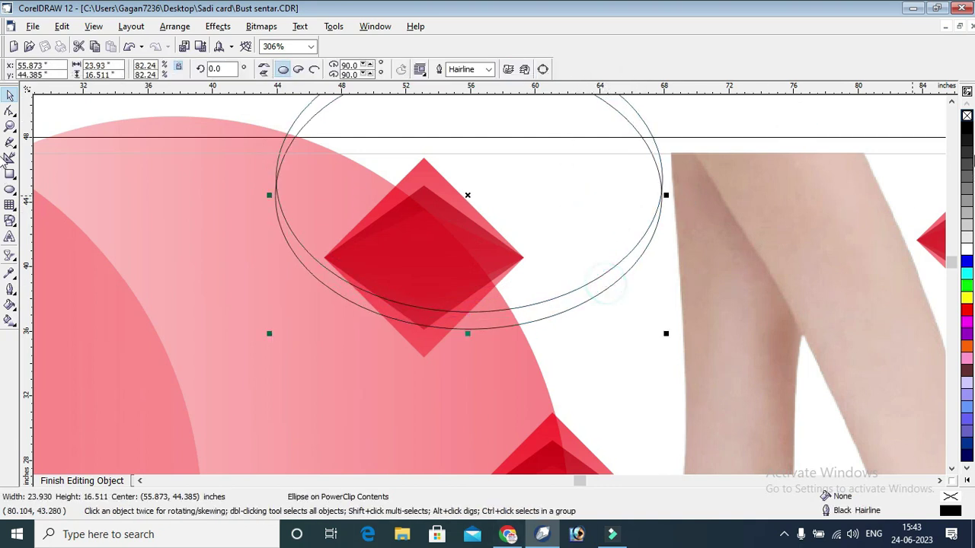
click(967, 152)
click(834, 118)
click(647, 141)
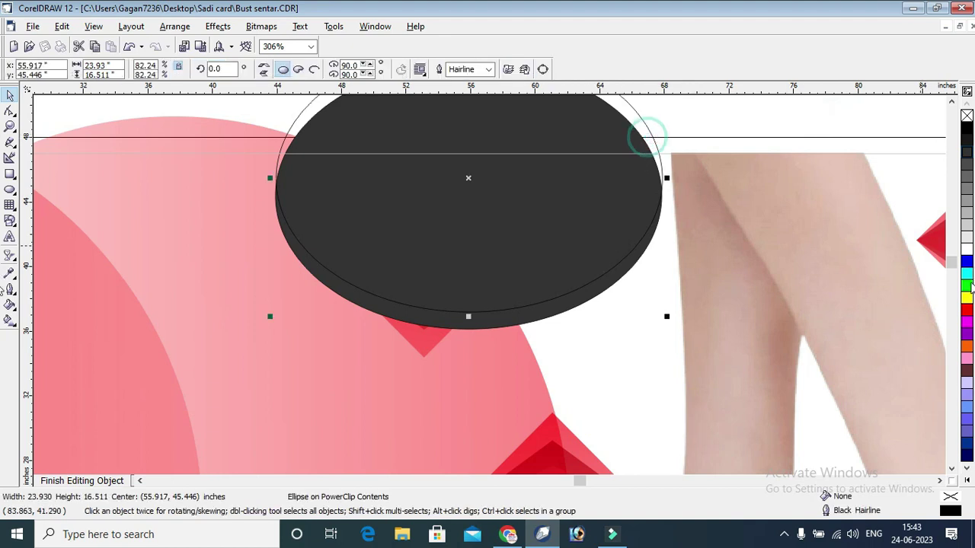
click(967, 311)
click(617, 202)
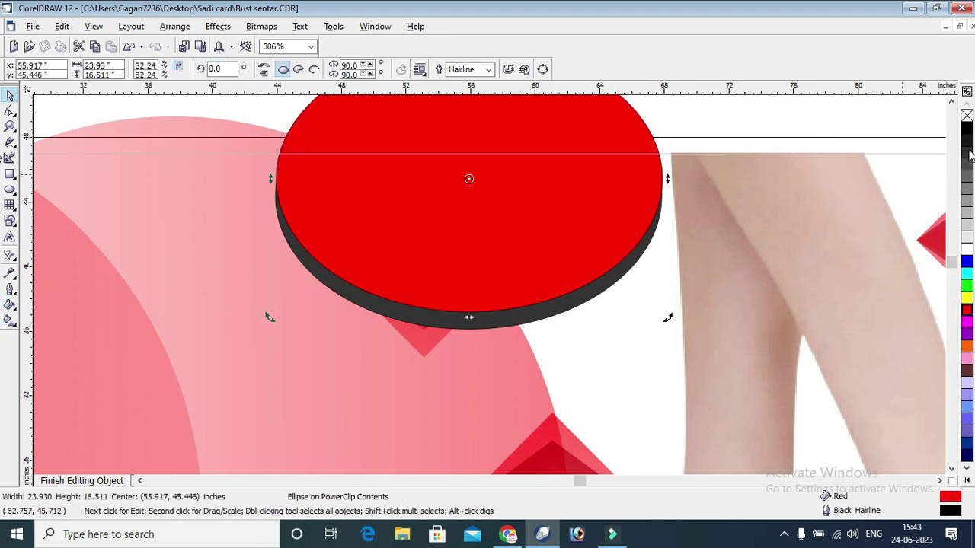
click(597, 293)
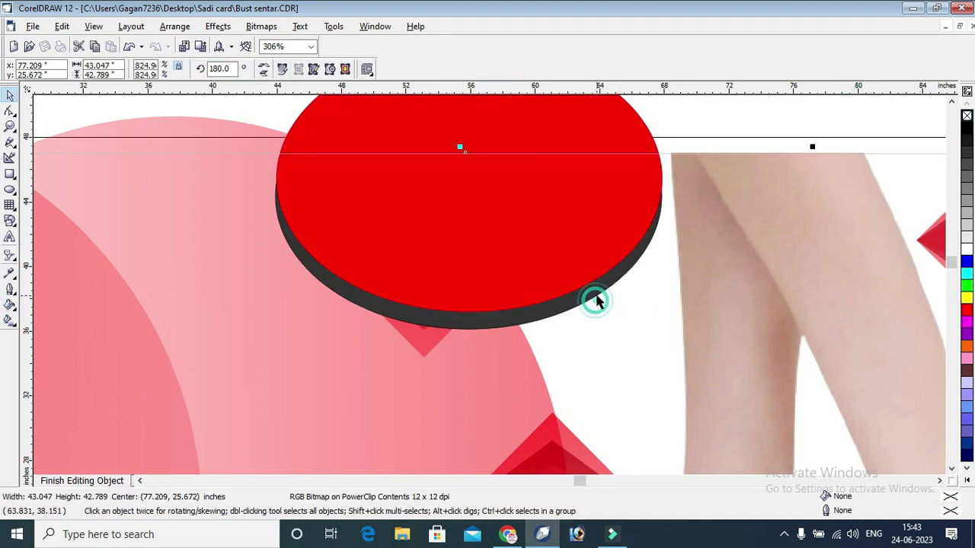
click(966, 457)
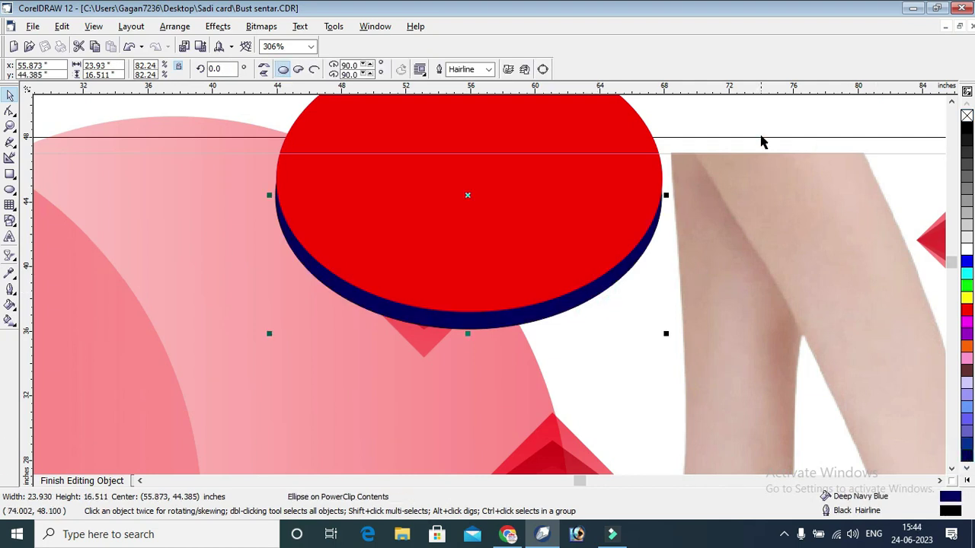
Remove the ellipse outlines and lower the red ellipse about half an inch, leaving a thin navy rim beneath it.
click(616, 224)
click(590, 235)
drag(593, 245, 588, 217)
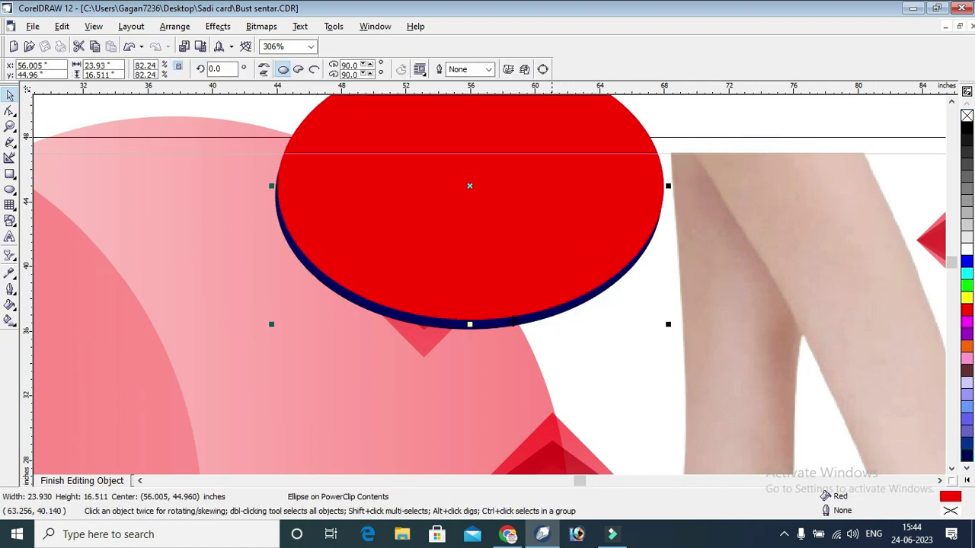
Finish editing the clipped background, narrow the two contact lines to about 19.8 inches, center them on the red ellipse and color them white.
click(56, 483)
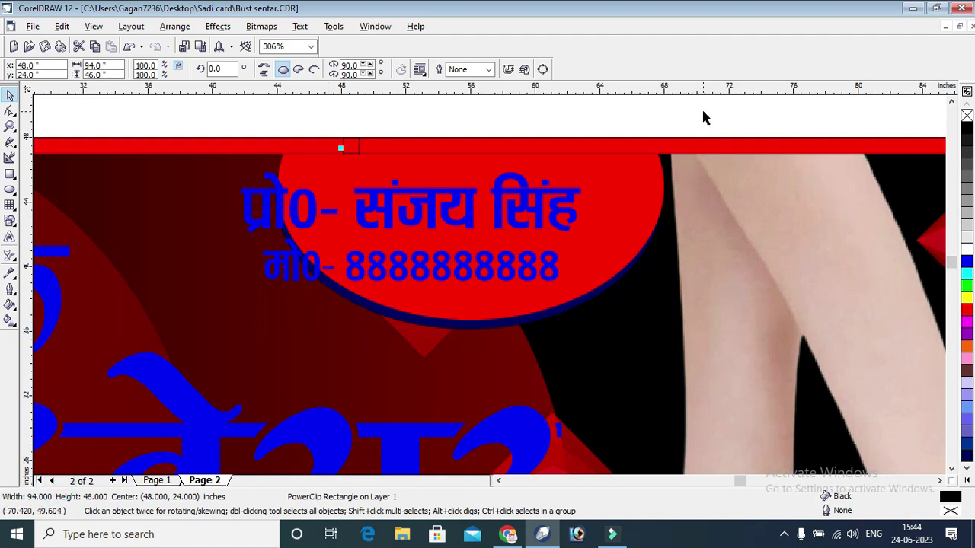
drag(563, 195, 611, 200)
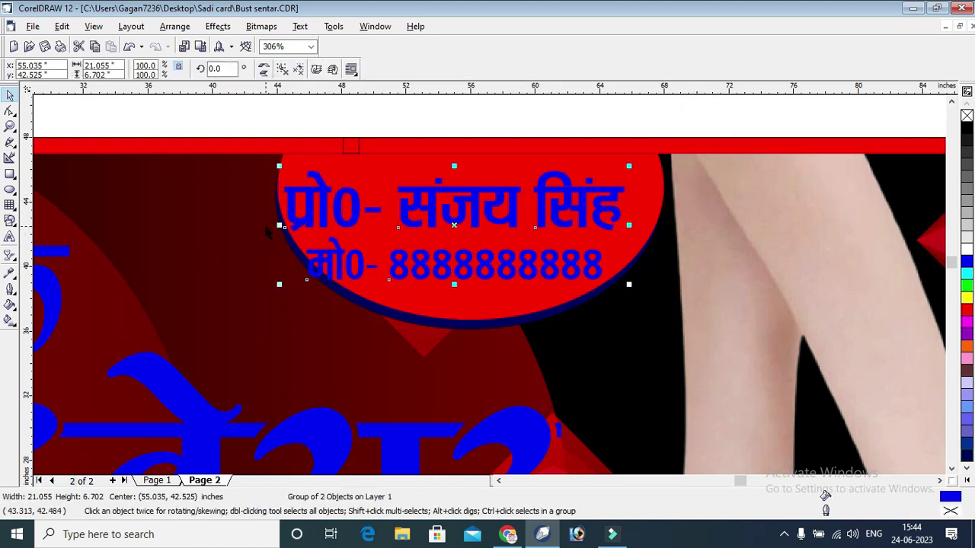
drag(278, 225, 303, 225)
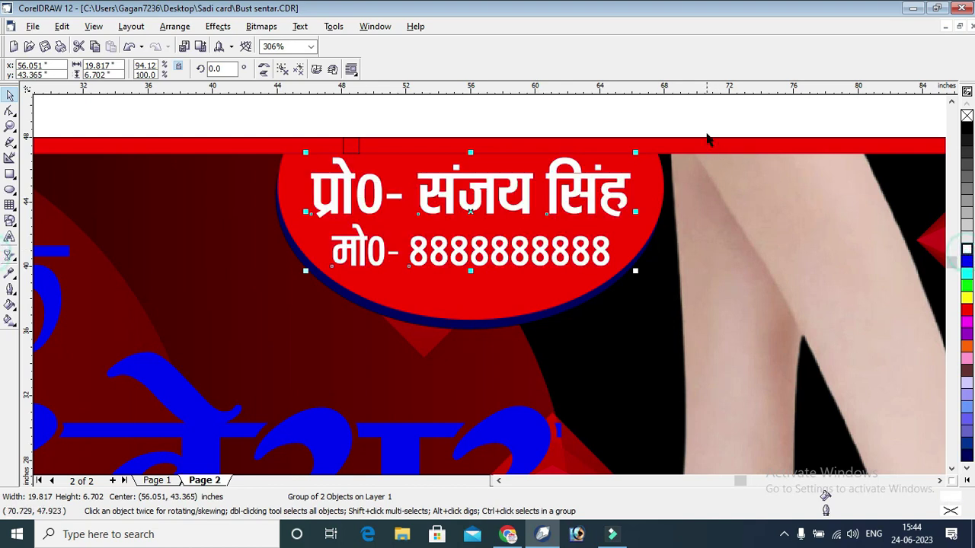
click(707, 118)
key(shift+F4)
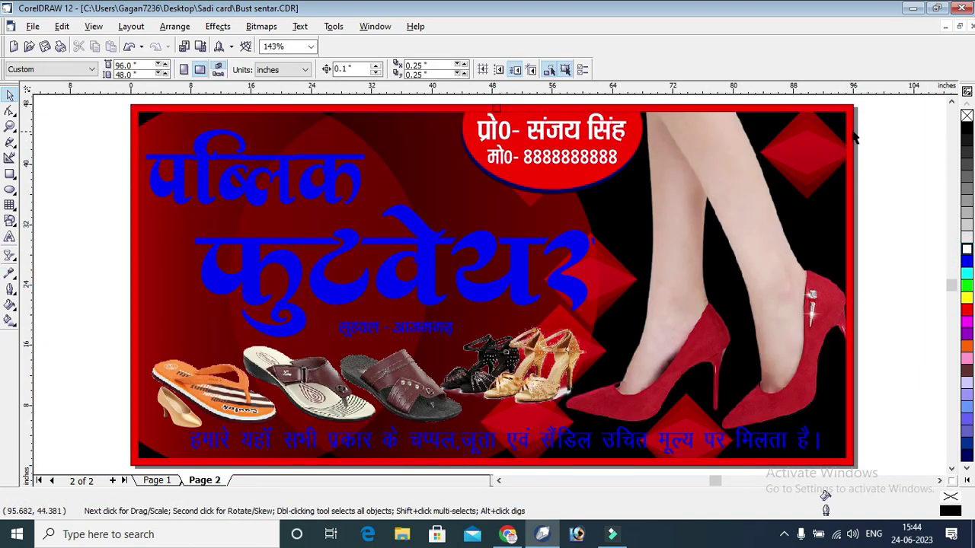
click(531, 245)
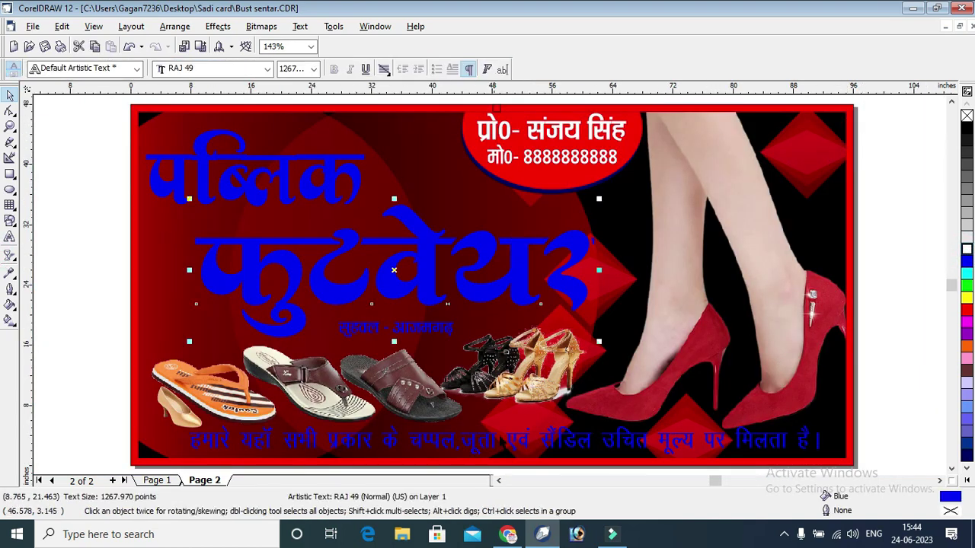
click(910, 202)
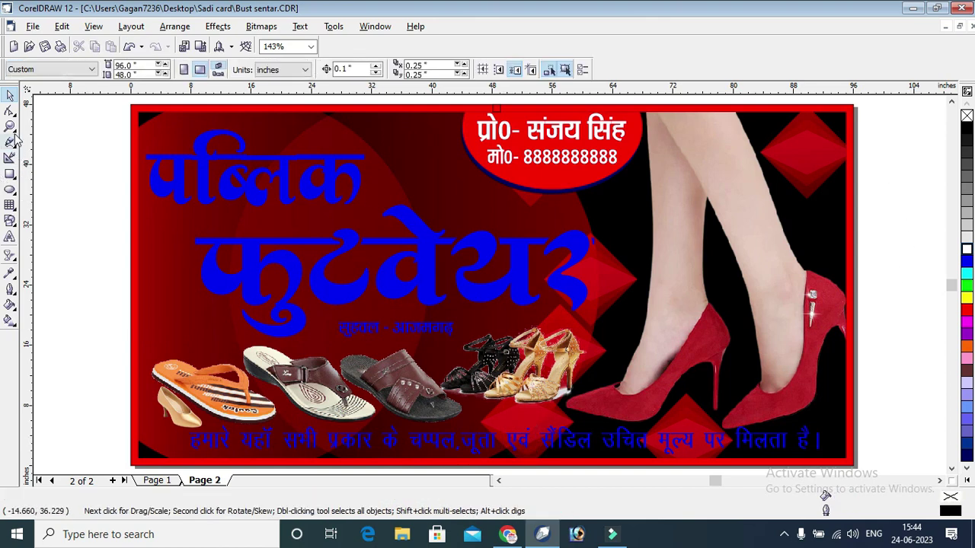
Draw a rectangle about 94.4 × 5.2 inches around the tagline along the banner's lower edge.
click(9, 123)
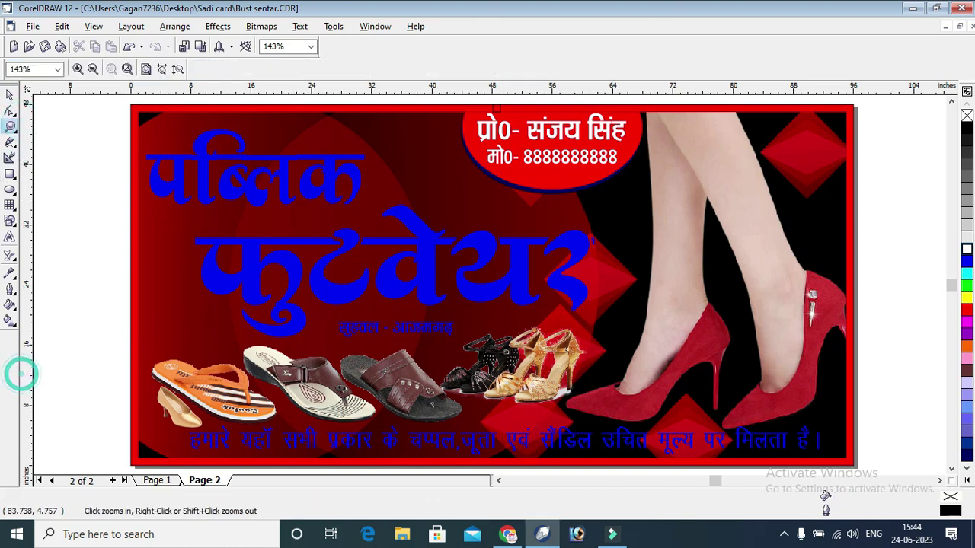
drag(119, 396, 879, 435)
click(10, 174)
drag(93, 282, 930, 332)
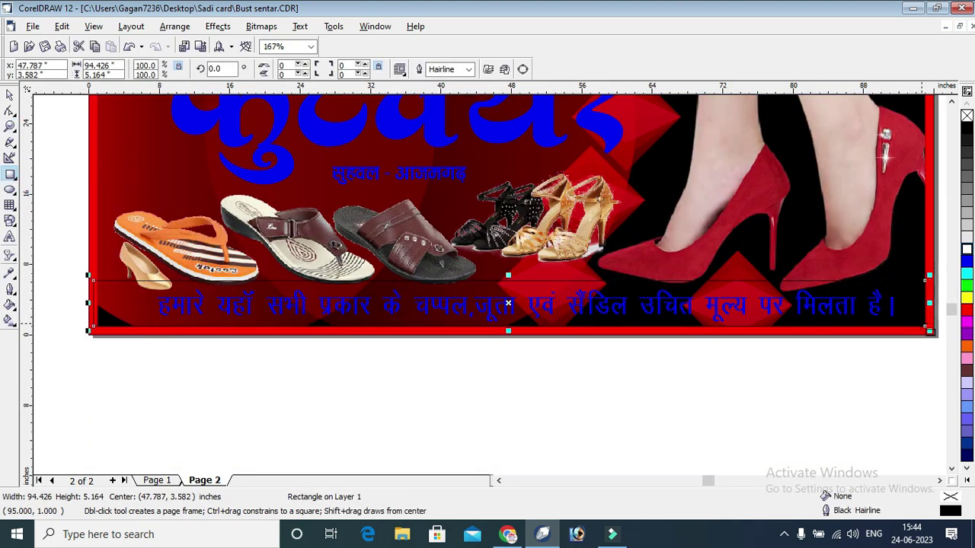
Place the tagline in front of the new rectangle and fill the rectangle with yellow.
click(10, 94)
click(252, 370)
click(236, 303)
click(163, 365)
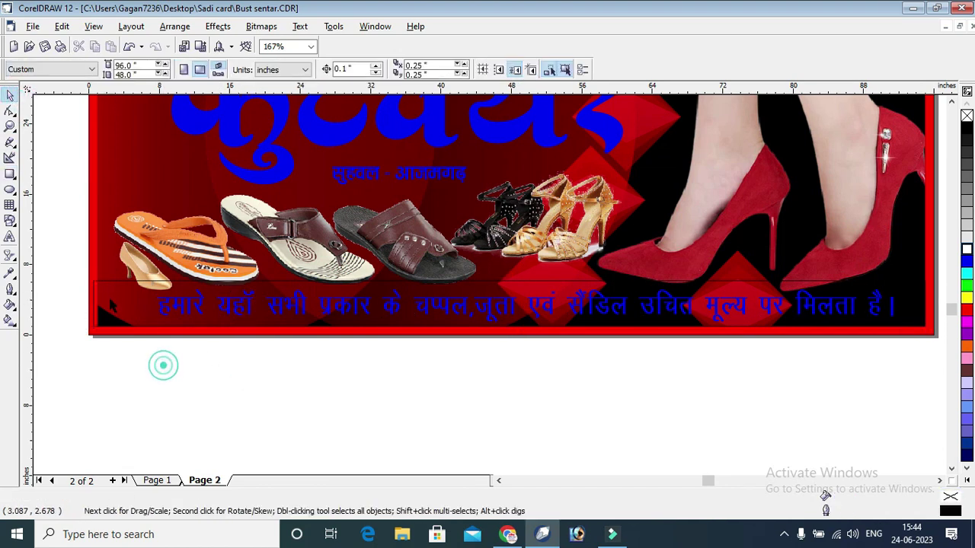
click(103, 294)
click(967, 299)
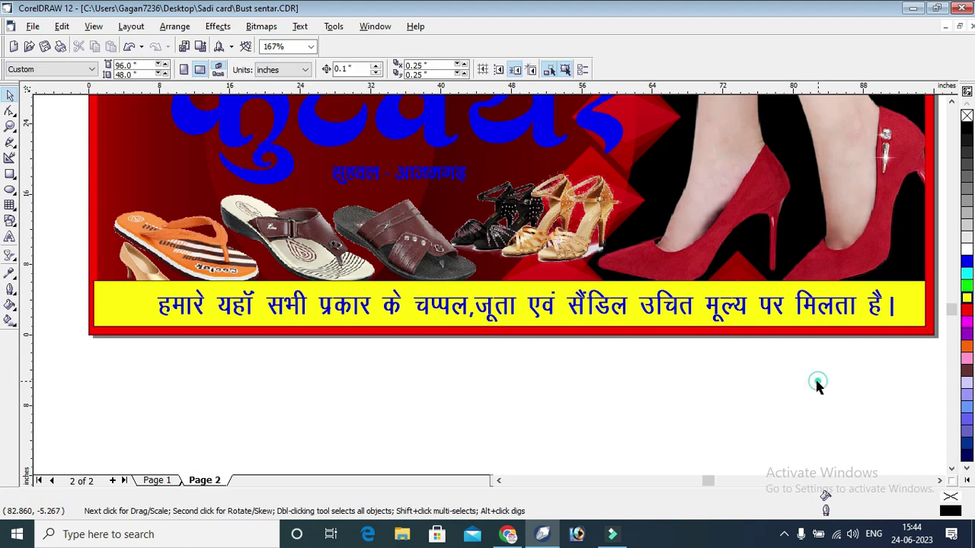
Resize the yellow strip to 94 inches wide so that both ends meet the inner edges of the red border.
click(10, 126)
drag(92, 257, 185, 358)
click(8, 94)
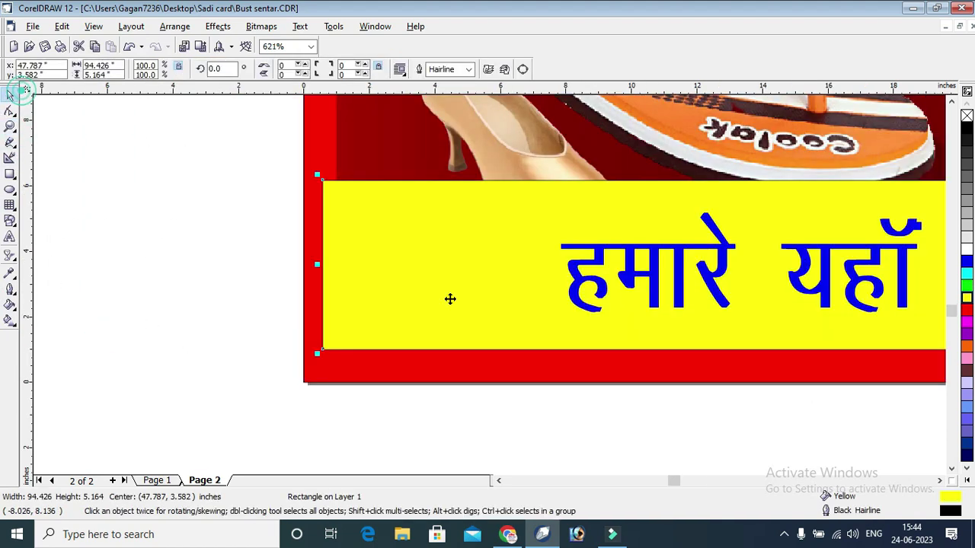
drag(317, 265, 335, 273)
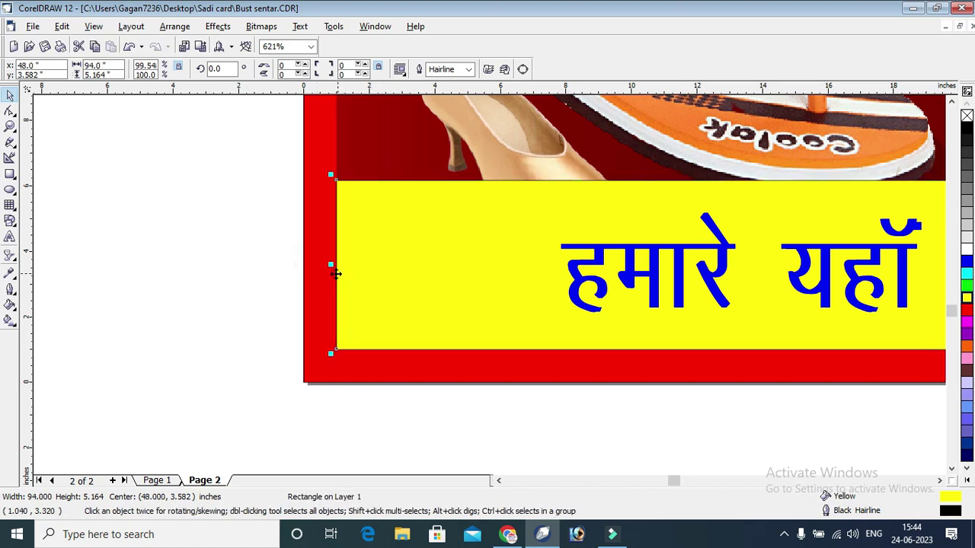
double_click(10, 126)
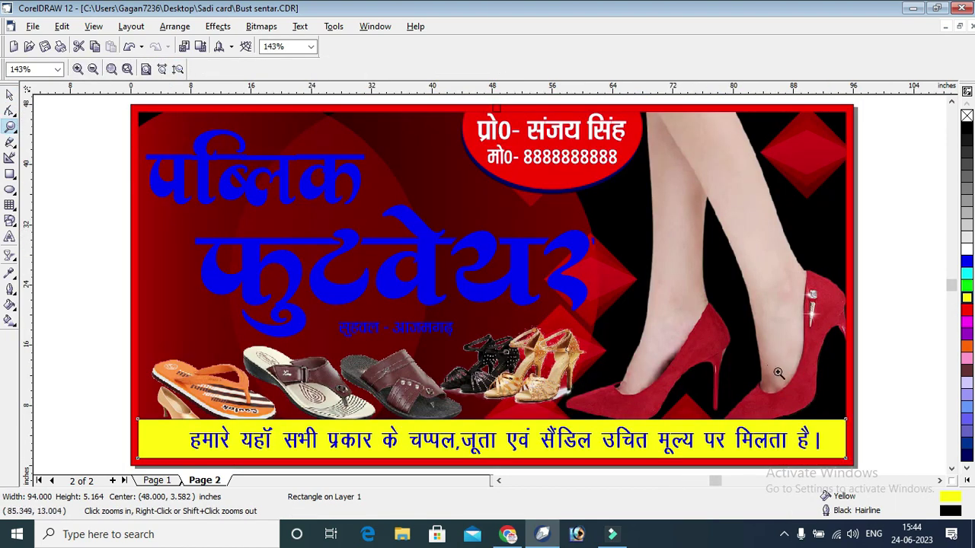
drag(778, 373, 870, 466)
drag(406, 170, 488, 193)
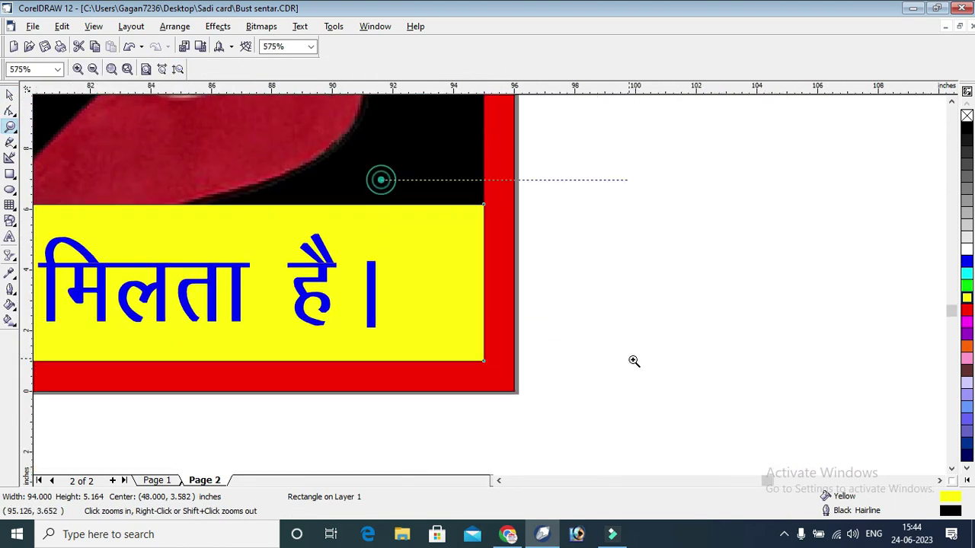
drag(381, 179, 634, 361)
click(9, 94)
mouse_move(432, 307)
mouse_down()
mouse_move(393, 308)
mouse_move(433, 308)
mouse_up()
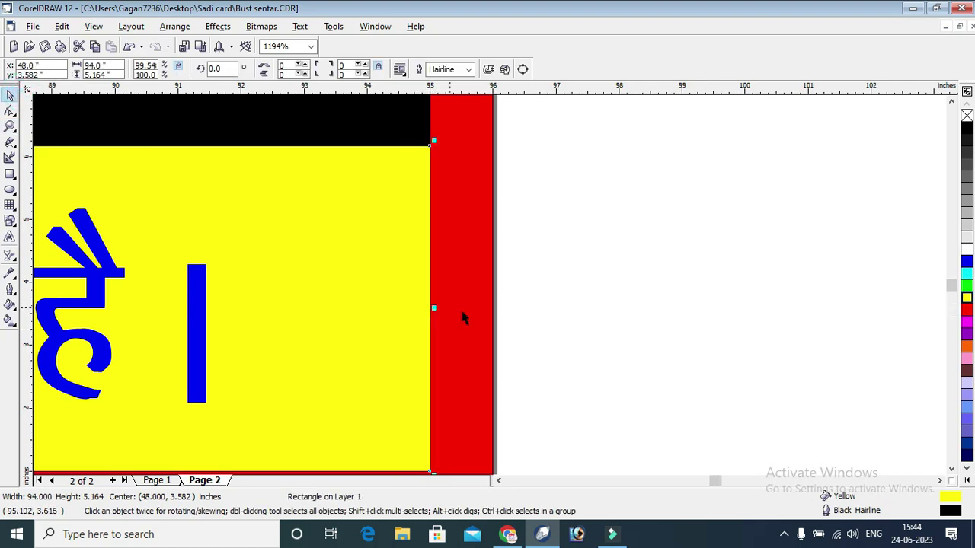
key(F4)
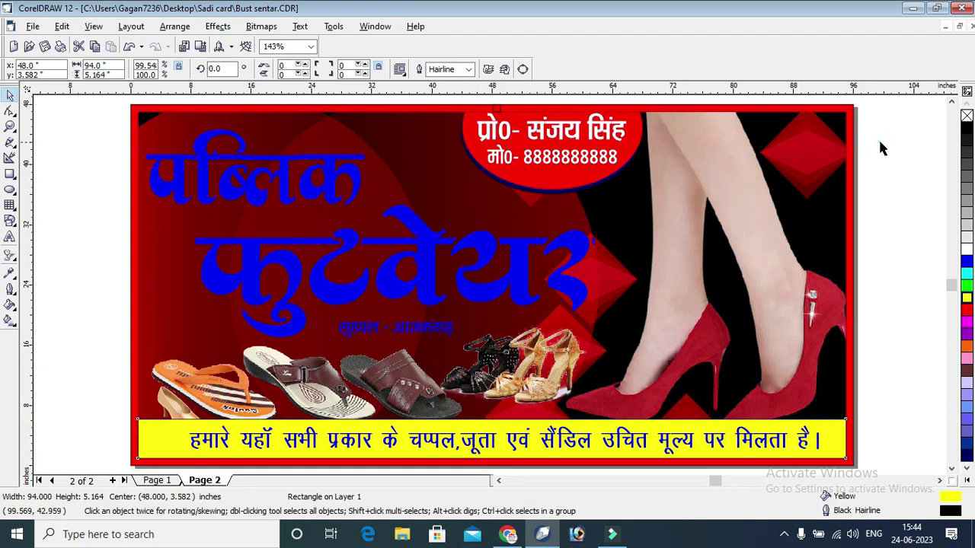
Widen the tagline's character spacing slightly so the text extends to about 85.4 inches across the yellow strip.
click(879, 149)
click(796, 441)
click(801, 448)
click(875, 305)
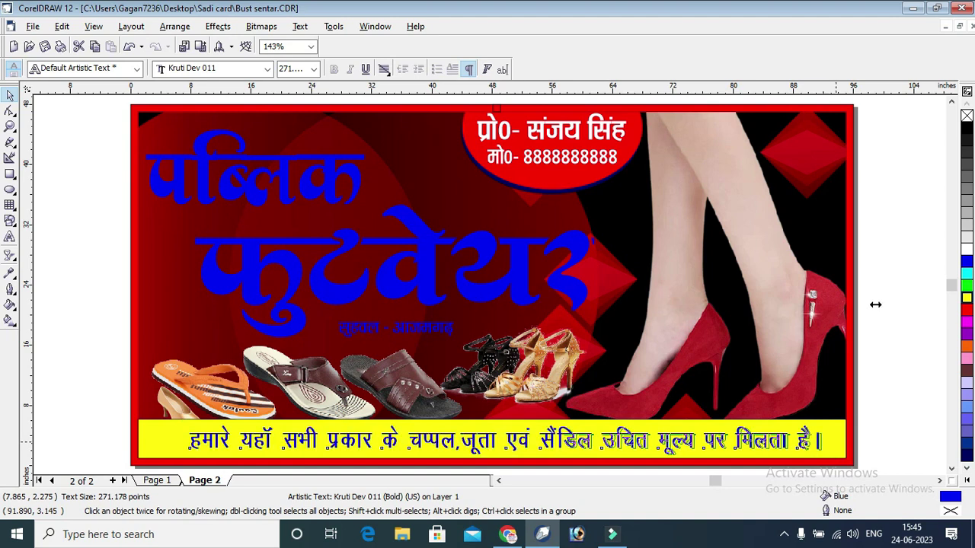
click(149, 438)
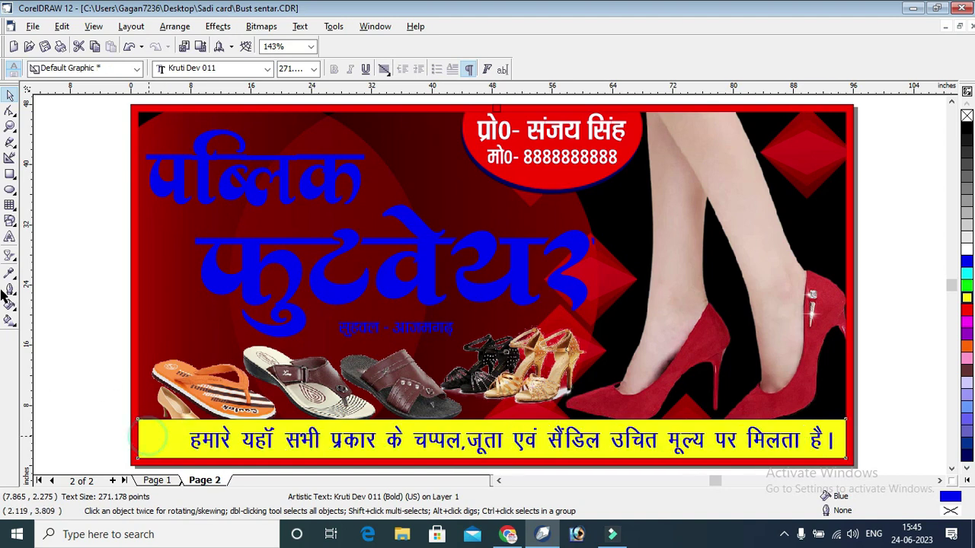
Lower the tagline about 0.4 inch within the yellow strip.
click(10, 127)
drag(126, 399, 708, 457)
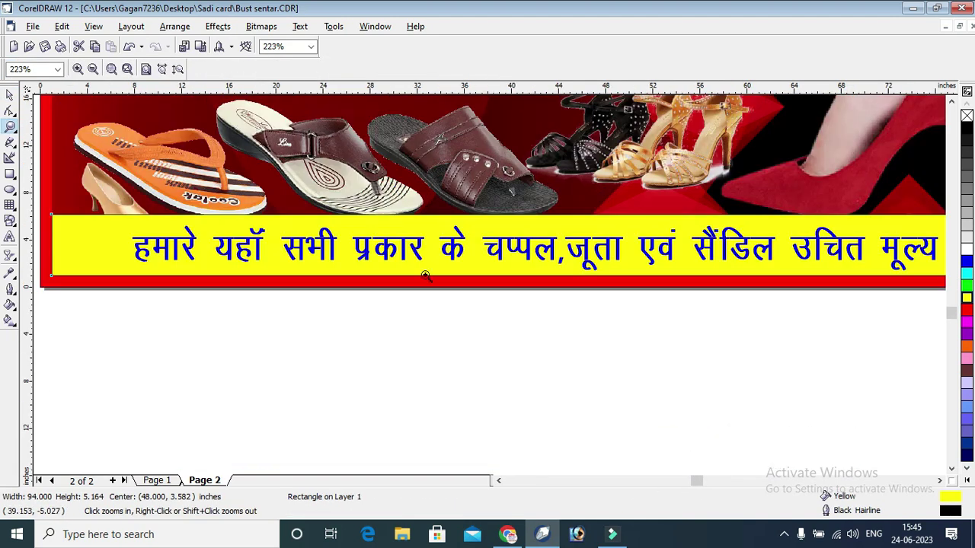
drag(533, 243, 799, 314)
drag(422, 184, 830, 442)
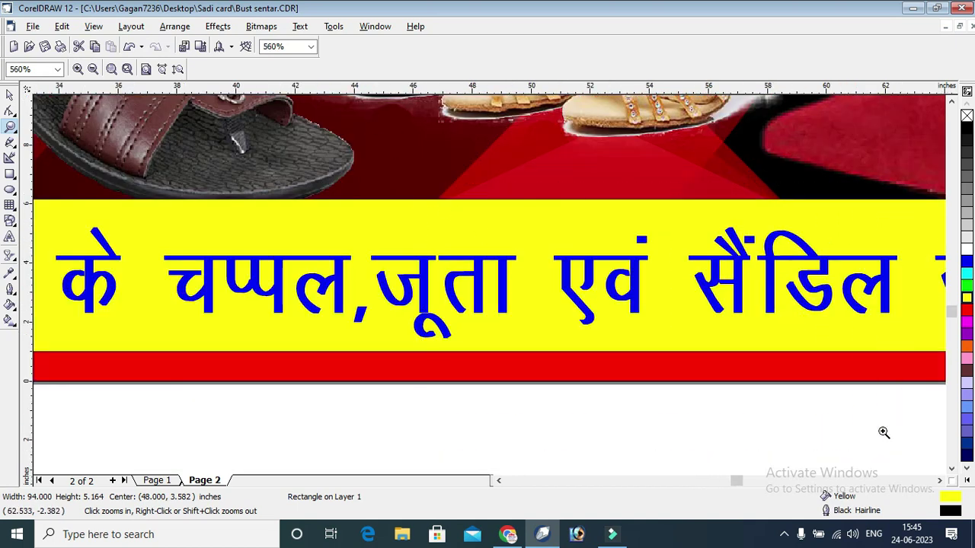
click(9, 95)
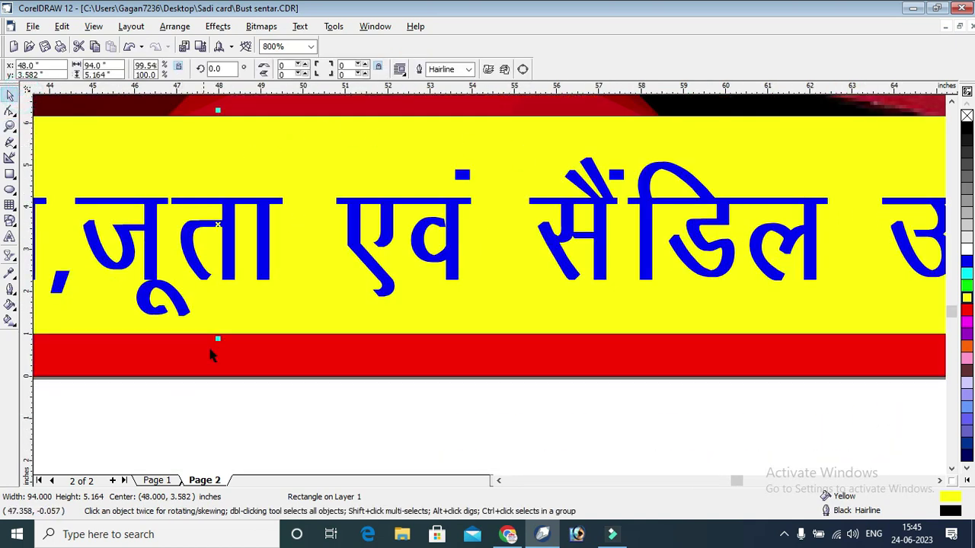
click(243, 248)
key(Down)
key(Down)
key(Down)
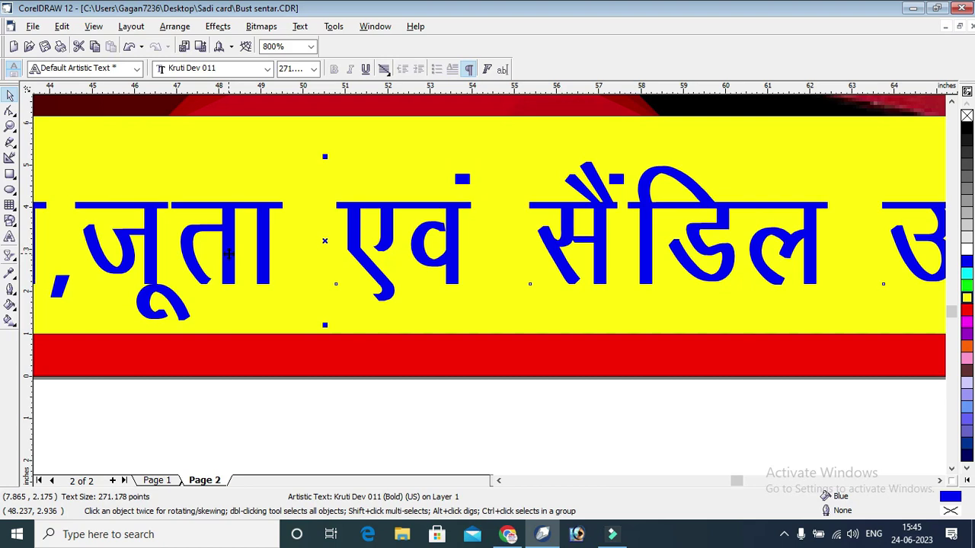
key(Down)
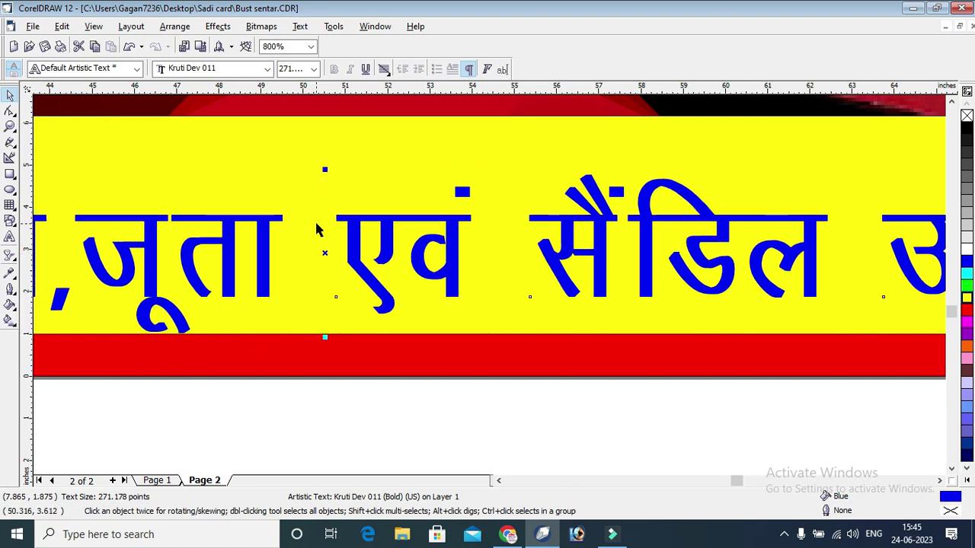
Try raising the yellow strip's lower edge to make it about 4.99 inches high, and undo the change.
click(333, 329)
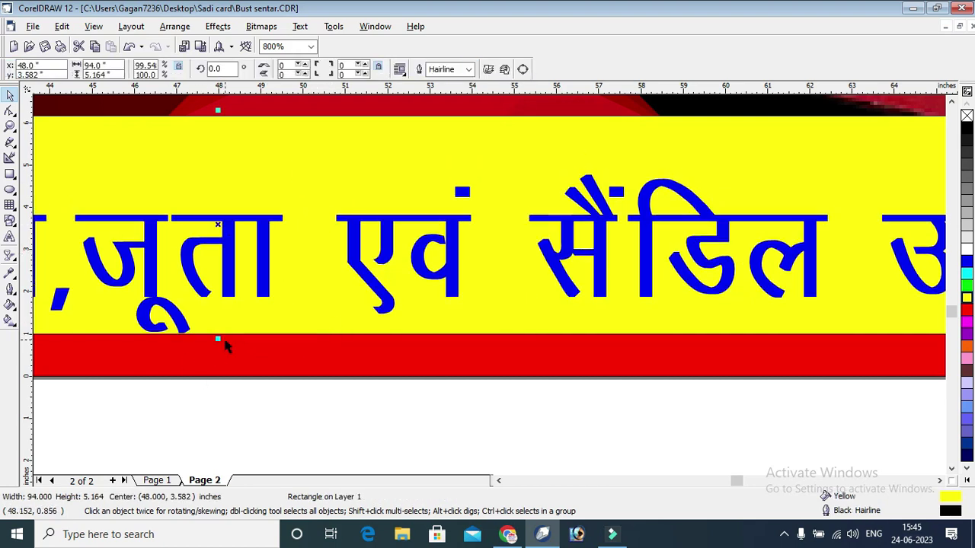
drag(218, 338, 218, 331)
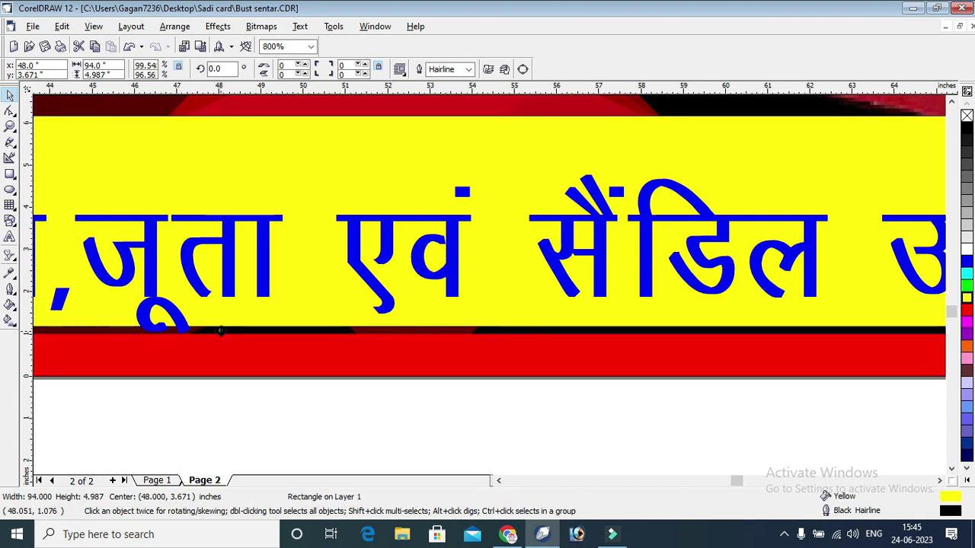
key(ctrl+z)
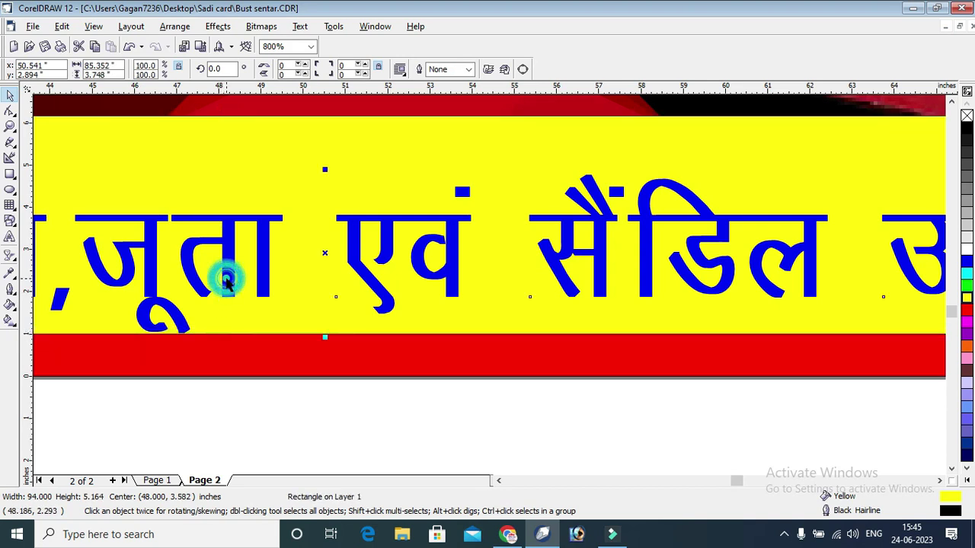
Raise the tagline about 0.1 inch and lower the yellow strip's upper edge, making the strip about 4.2 inches high.
click(320, 177)
click(241, 119)
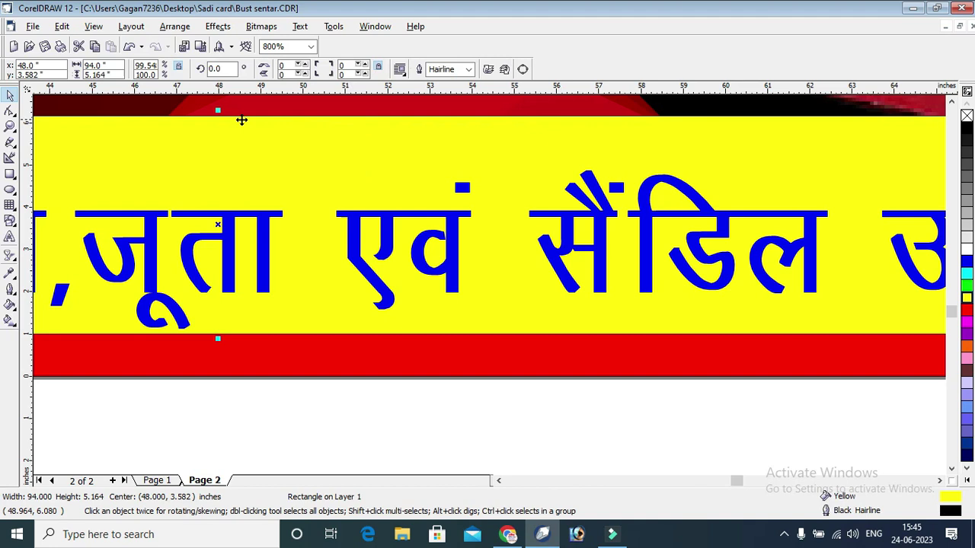
drag(218, 111, 222, 157)
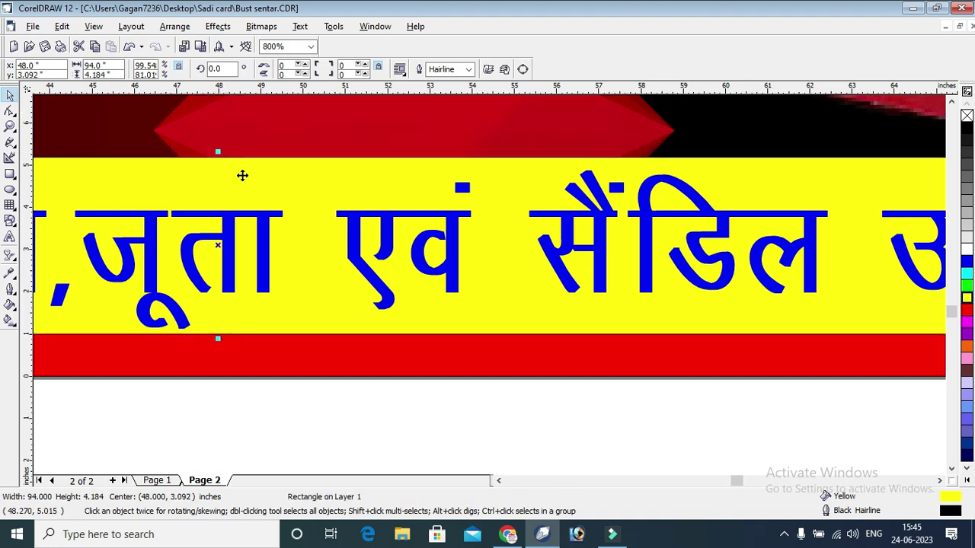
key(F4)
click(879, 252)
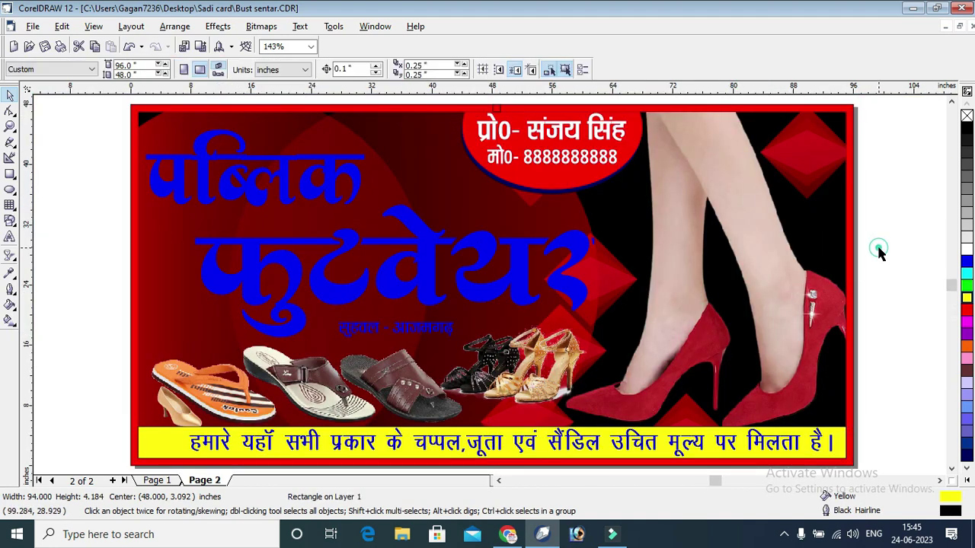
Color the title word पब्लिक white and the title word फुटवेयर yellow.
click(10, 124)
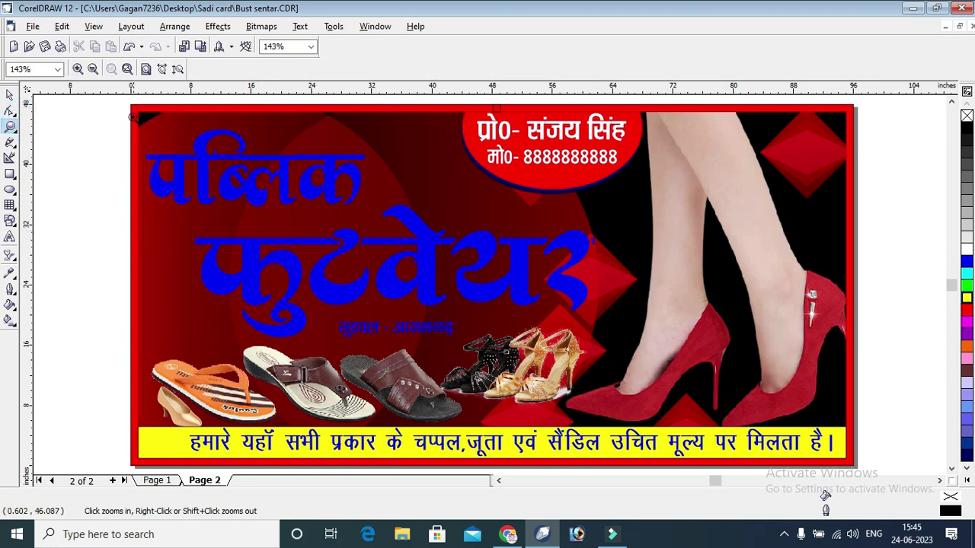
drag(130, 105, 900, 452)
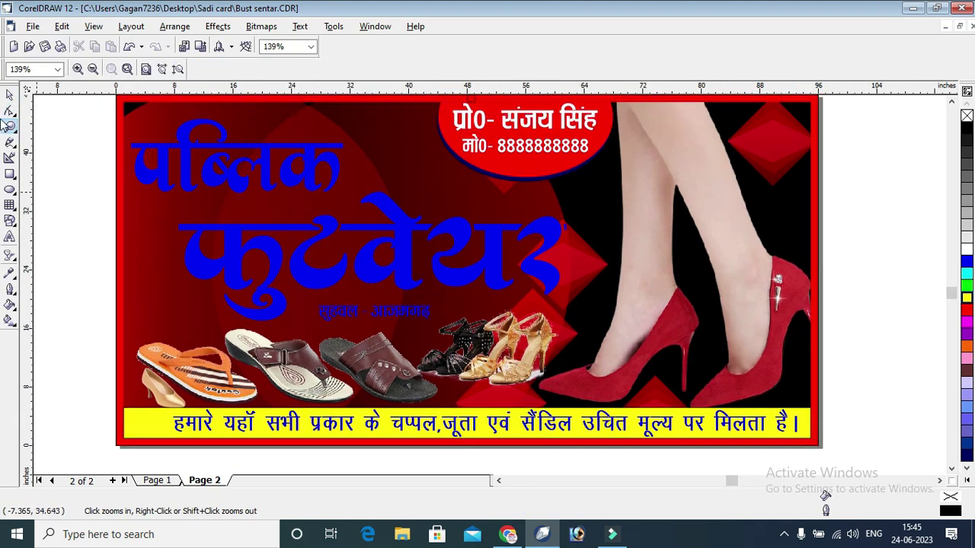
click(10, 95)
click(276, 170)
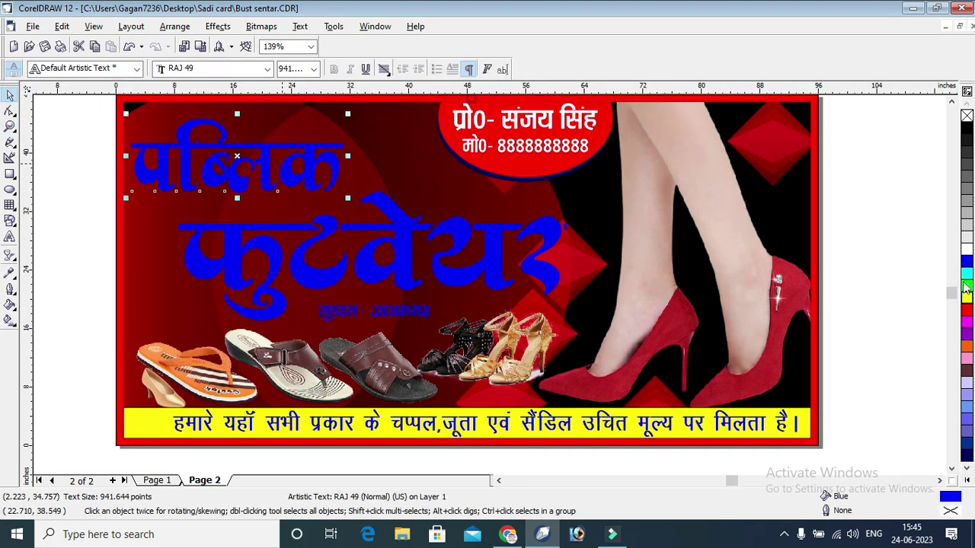
click(967, 248)
click(904, 219)
click(497, 245)
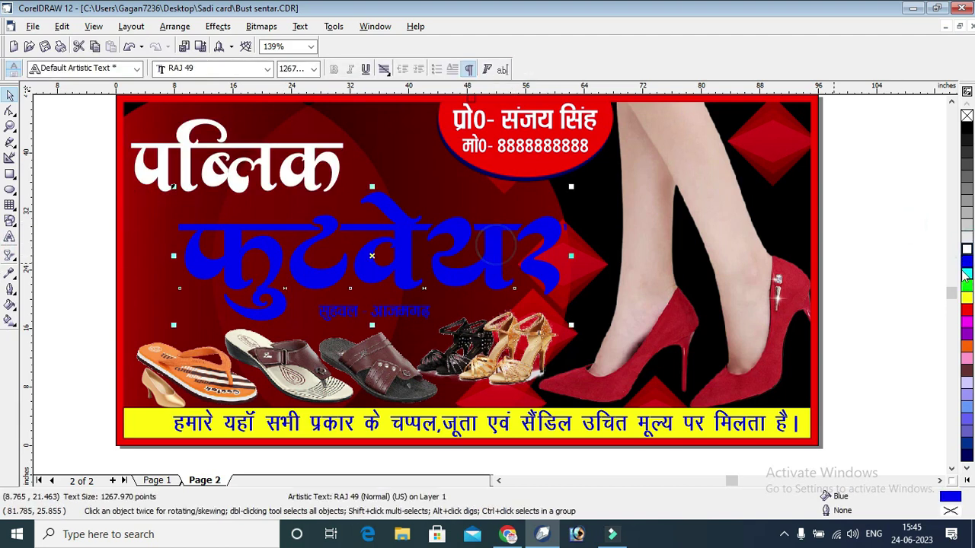
click(966, 299)
click(868, 206)
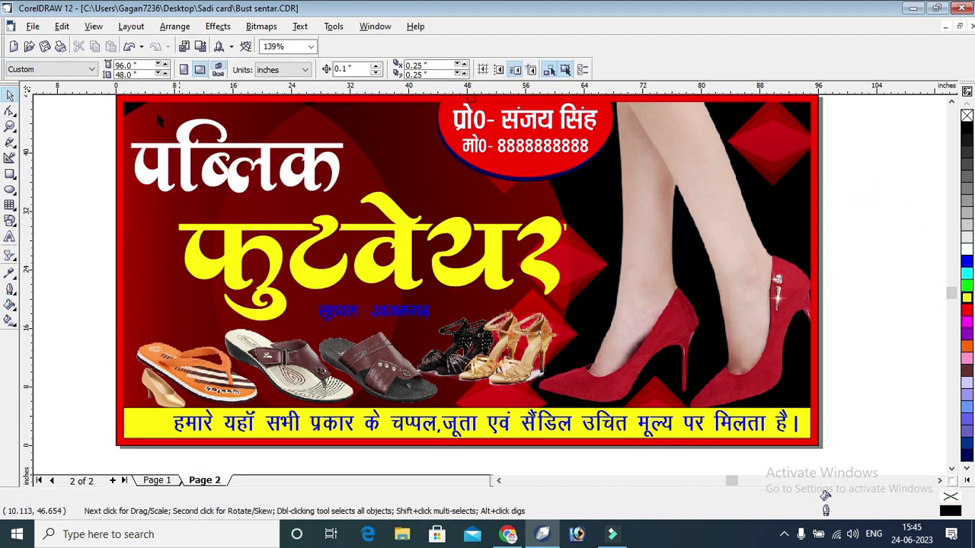
Draw a rectangle about 17.7 × 2.4 inches around the place-name text below the title and fully round its corners.
click(10, 126)
click(93, 272)
drag(800, 365, 305, 187)
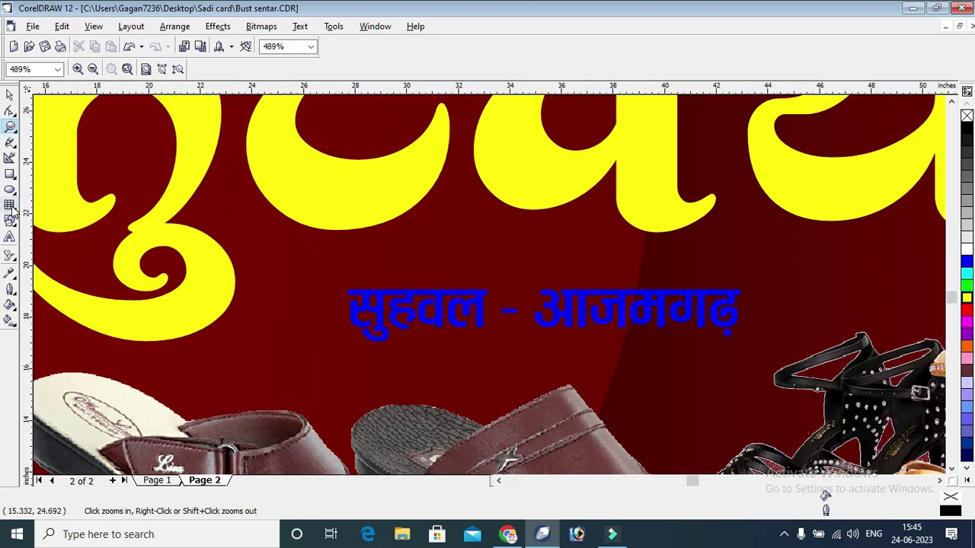
click(10, 174)
drag(327, 274, 783, 336)
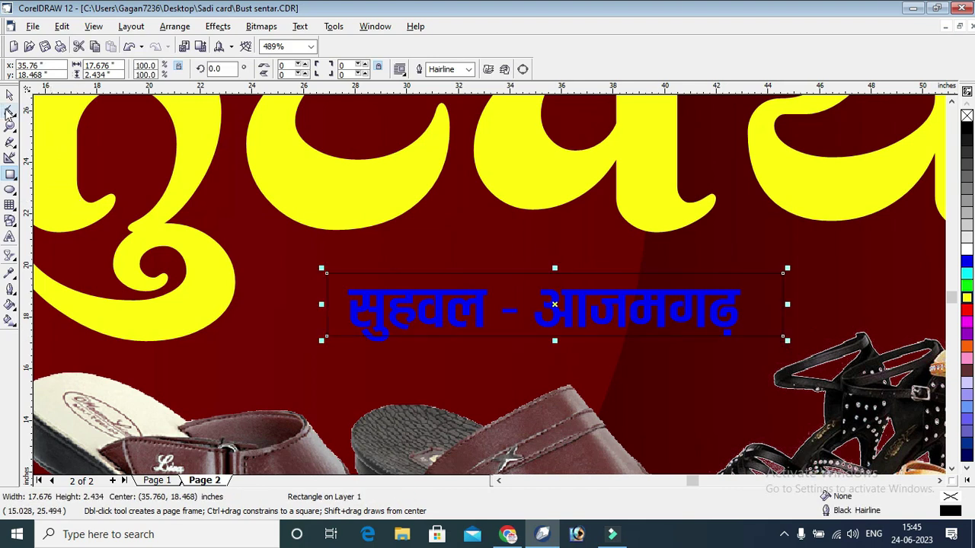
click(9, 112)
drag(328, 275, 289, 276)
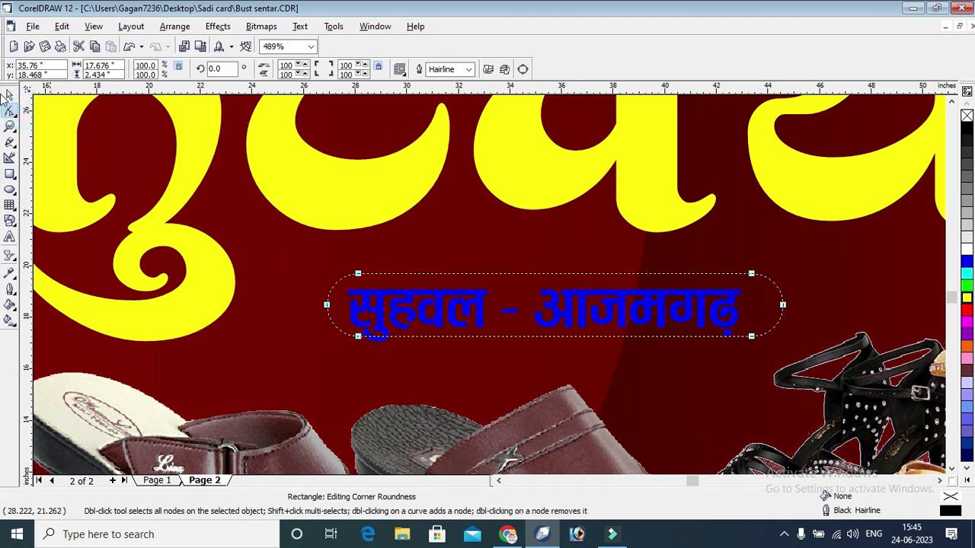
click(9, 94)
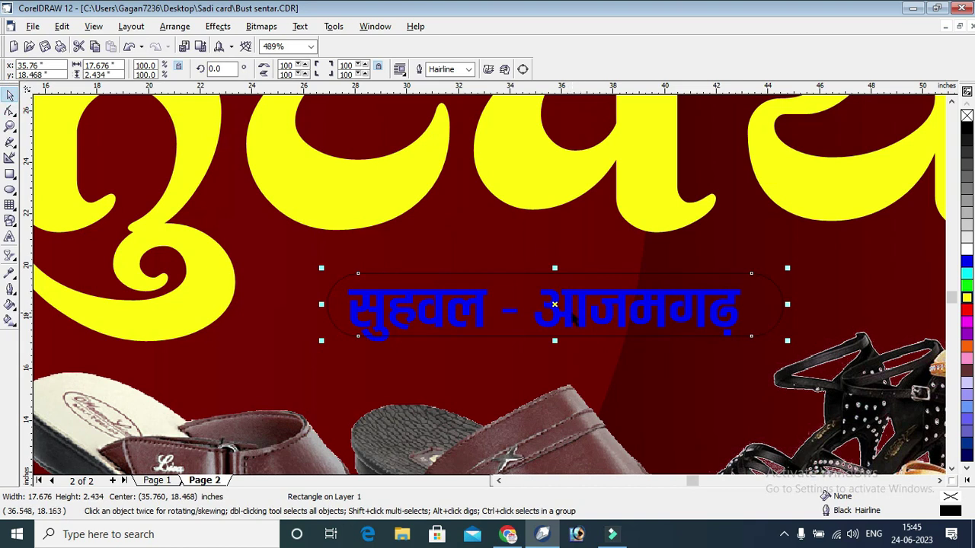
Shift the rounded rectangle aside and arrange the place-name text so that it stacks in front of it.
click(568, 319)
click(716, 374)
click(727, 325)
drag(727, 325, 801, 318)
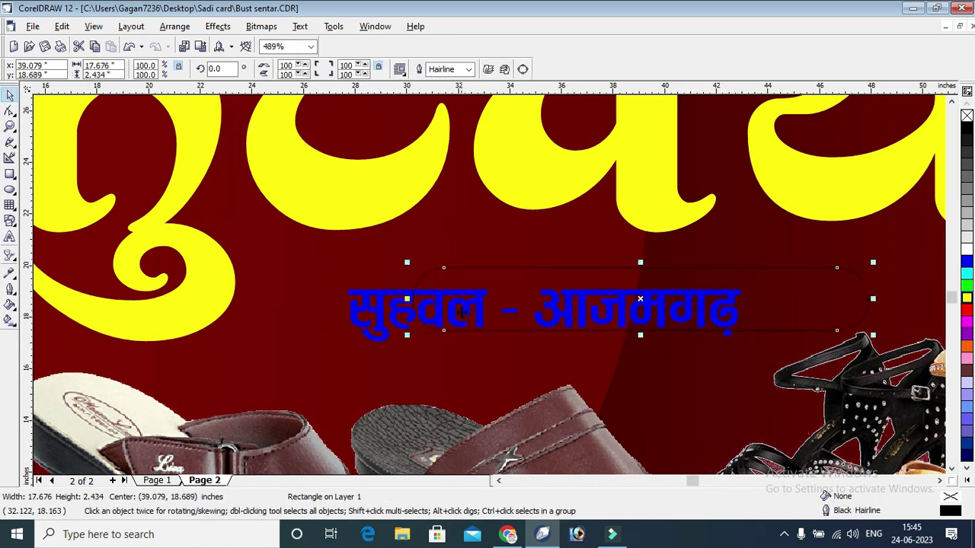
click(374, 302)
key(shift+Page_Down)
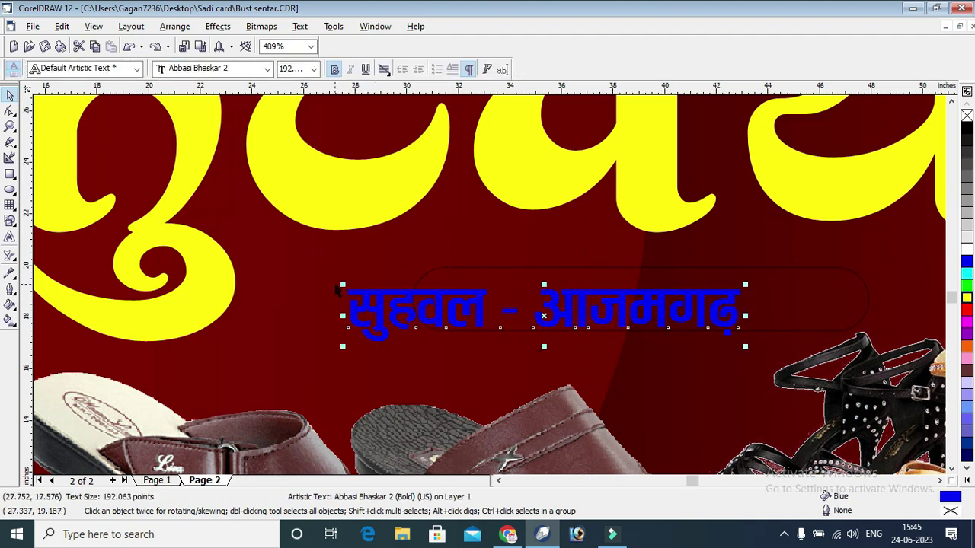
Place the rounded rectangle back around the place name, heighten it to about 2.9 inches and fill it white.
click(868, 303)
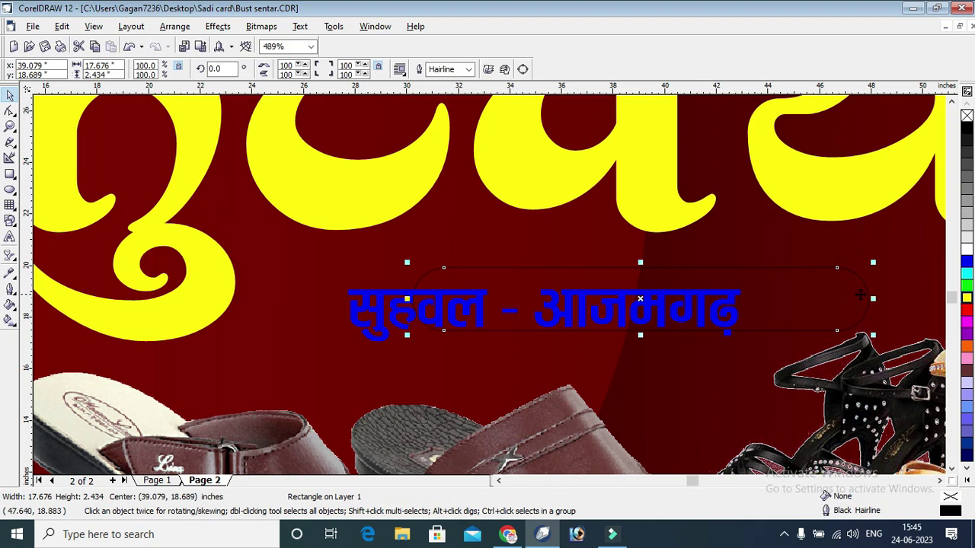
drag(753, 299, 754, 301)
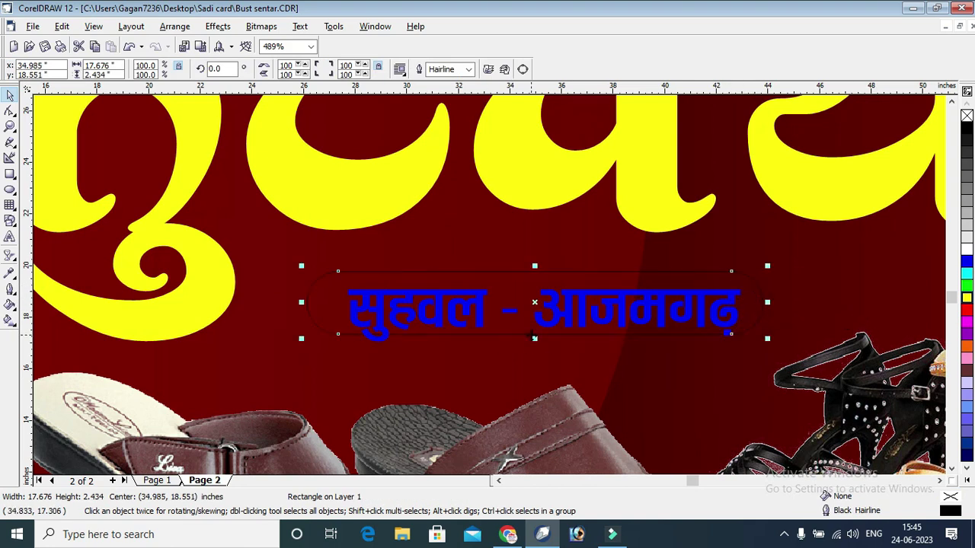
drag(535, 340, 534, 352)
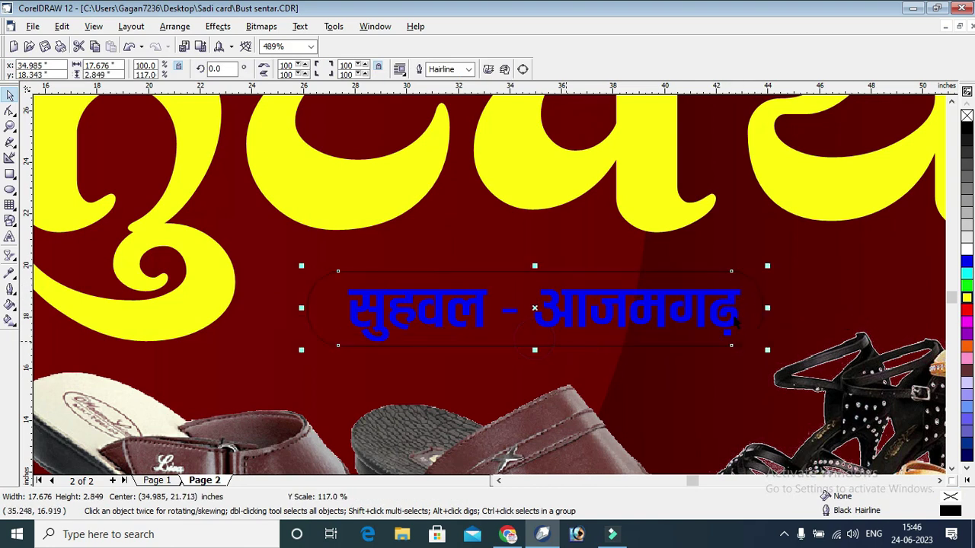
click(966, 249)
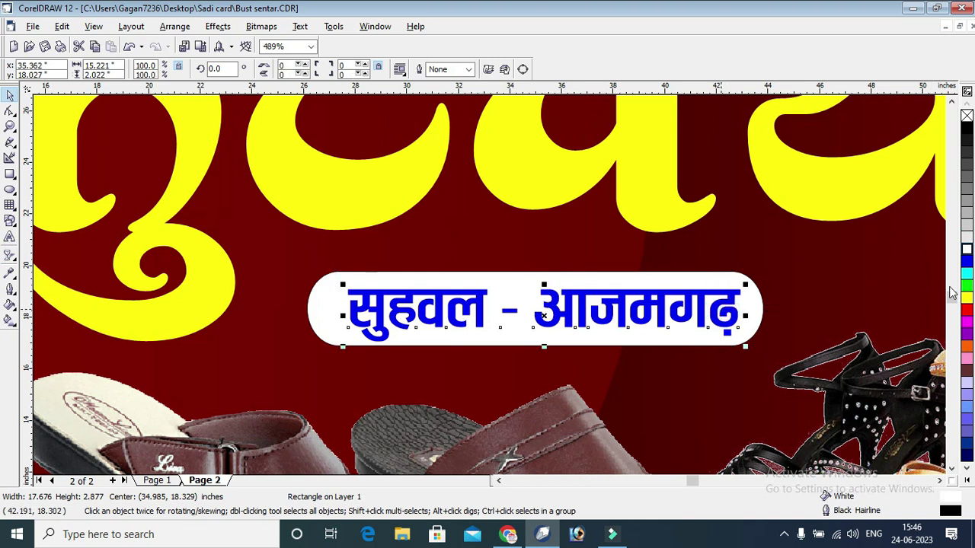
Color the place-name text on the white label a dark green shade.
click(720, 308)
click(966, 293)
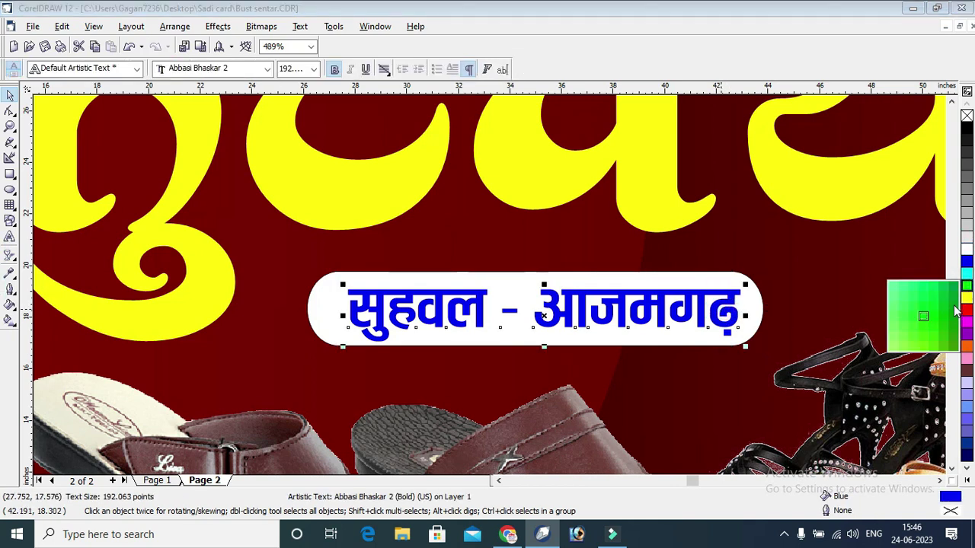
click(953, 300)
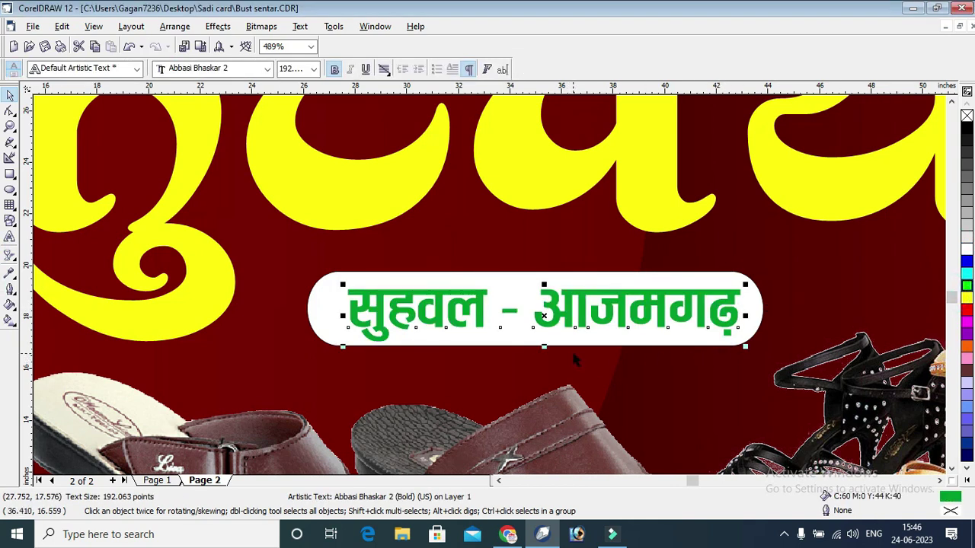
key(F4)
click(905, 220)
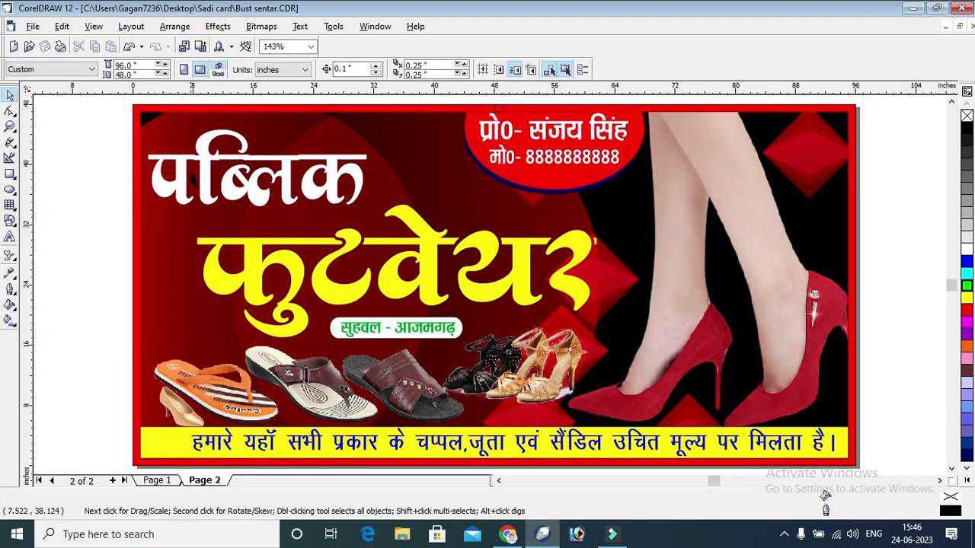
Move the title word पब्लिक about 3 inches right and 1.5 inches down, closer to फुटवेयर.
click(9, 127)
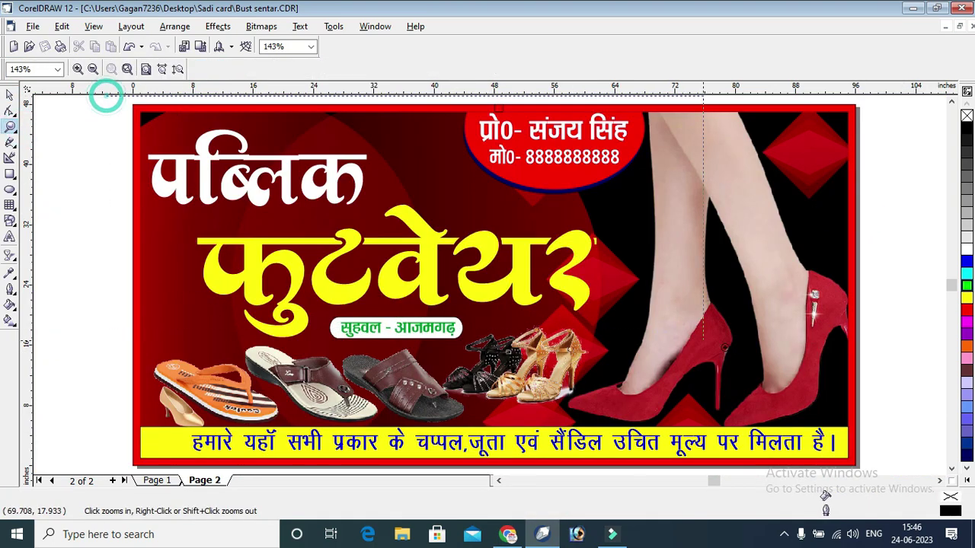
drag(106, 93, 814, 378)
click(9, 97)
drag(322, 196, 353, 210)
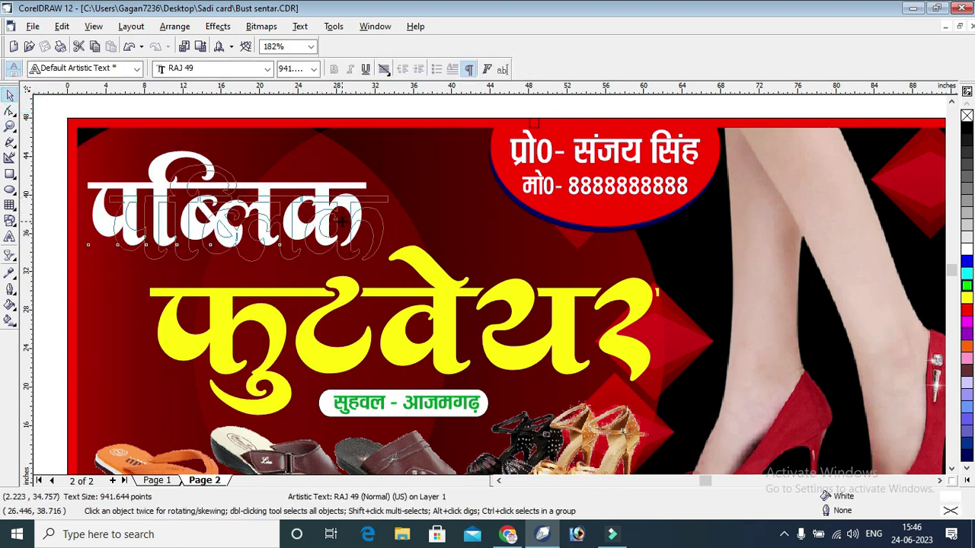
Group the title words पब्लिक and फुटवेयर and give the group a black outline.
click(484, 307)
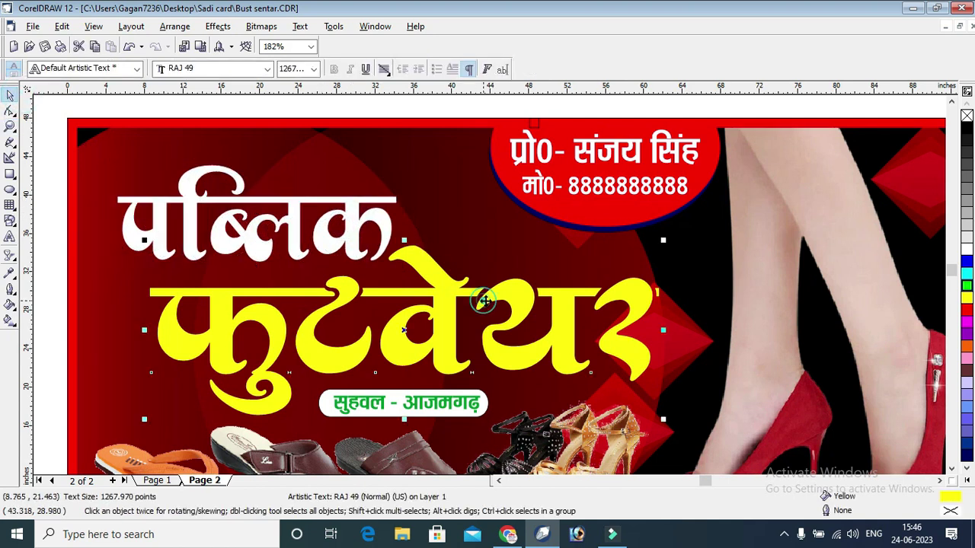
shift+click(354, 219)
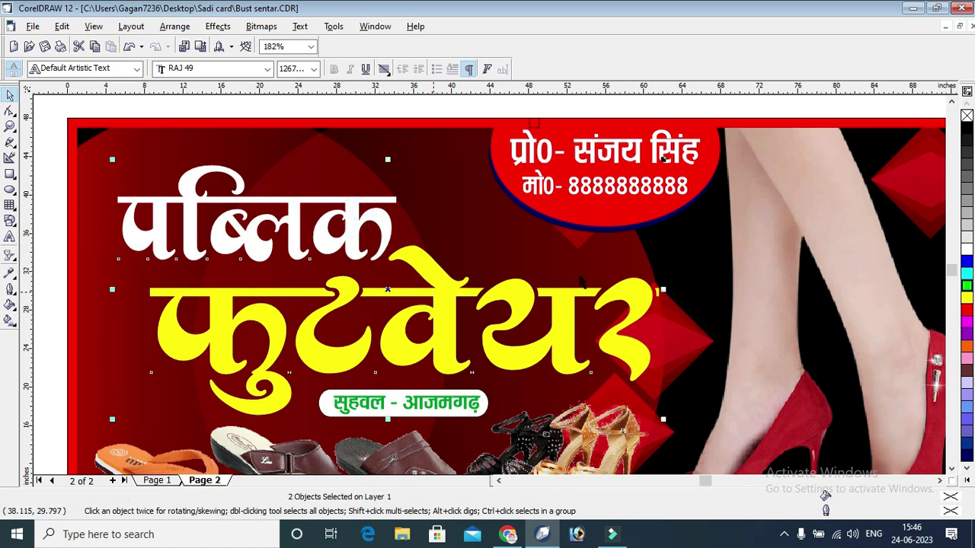
key(ctrl+g)
right_click(967, 138)
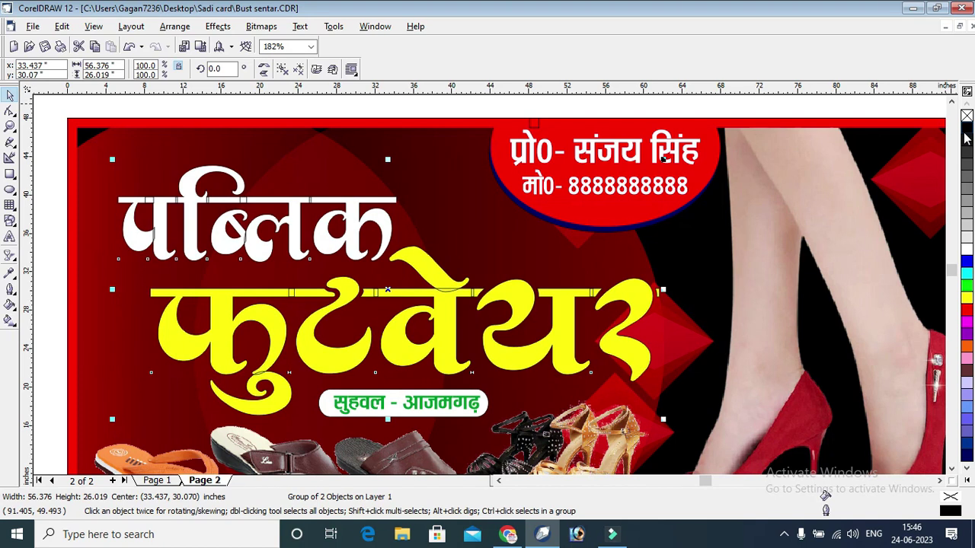
Set the grouped title's outline to 0.333 in with rounded corners, placed behind the fill and scaling with the image.
key(F12)
click(408, 192)
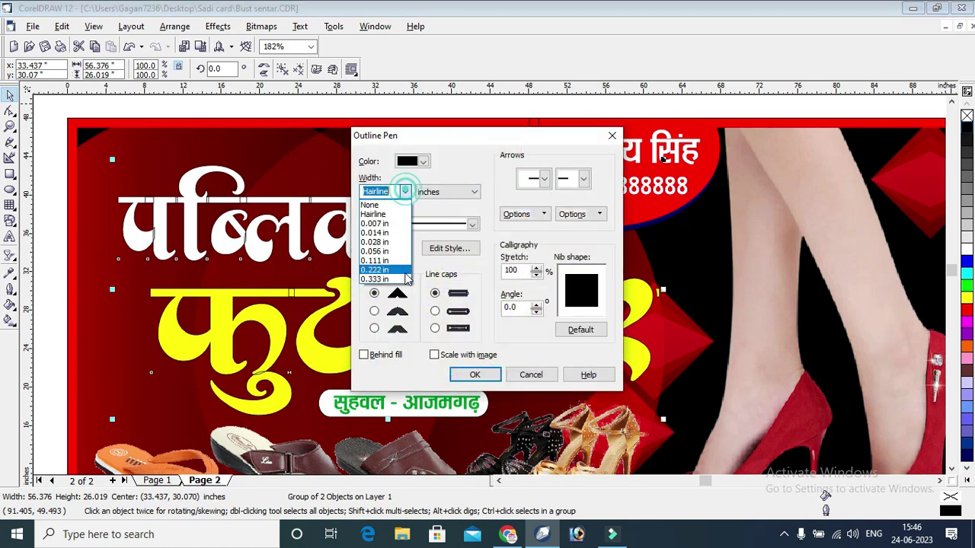
click(402, 278)
click(455, 358)
click(381, 355)
click(373, 310)
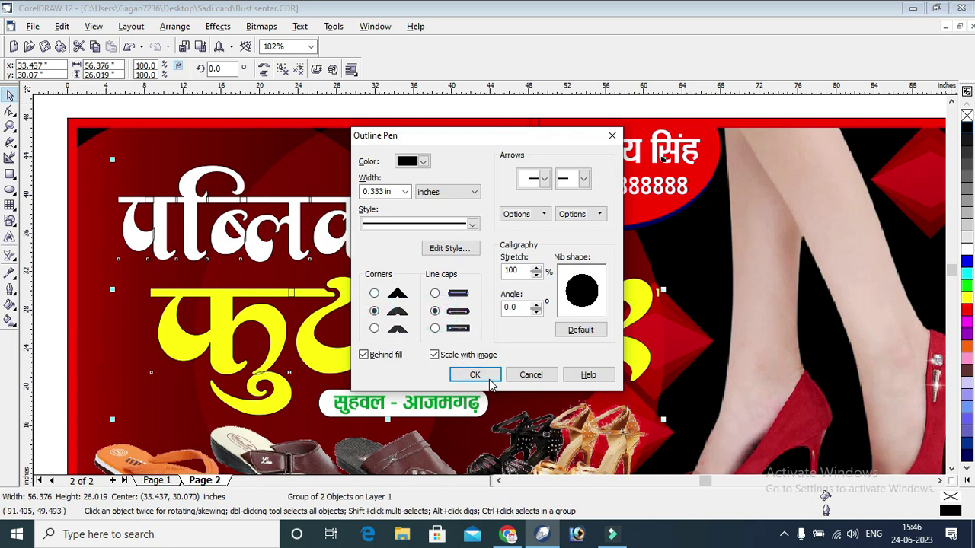
click(476, 374)
Try thicker outline widths on the grouped title and undo the oversized outline.
key(F12)
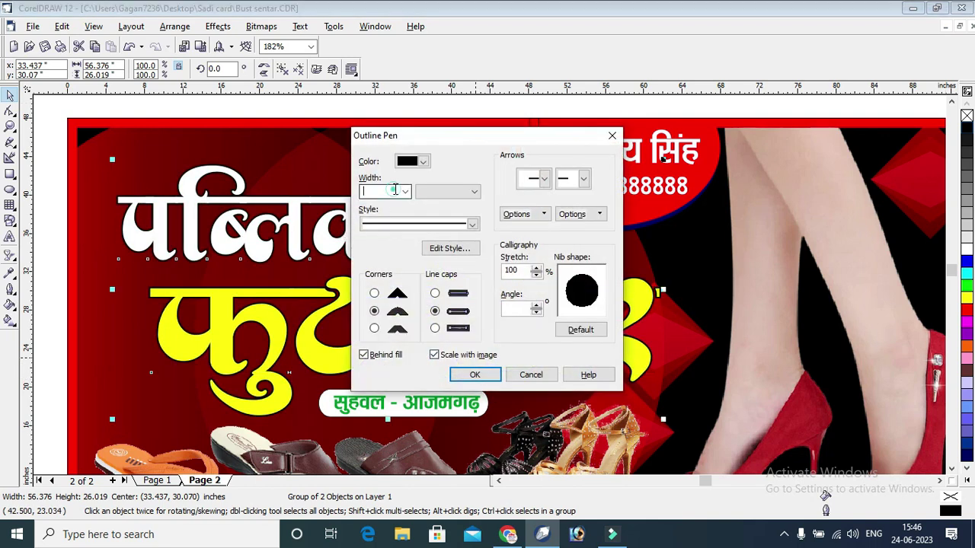
click(405, 191)
click(378, 283)
click(475, 374)
key(F12)
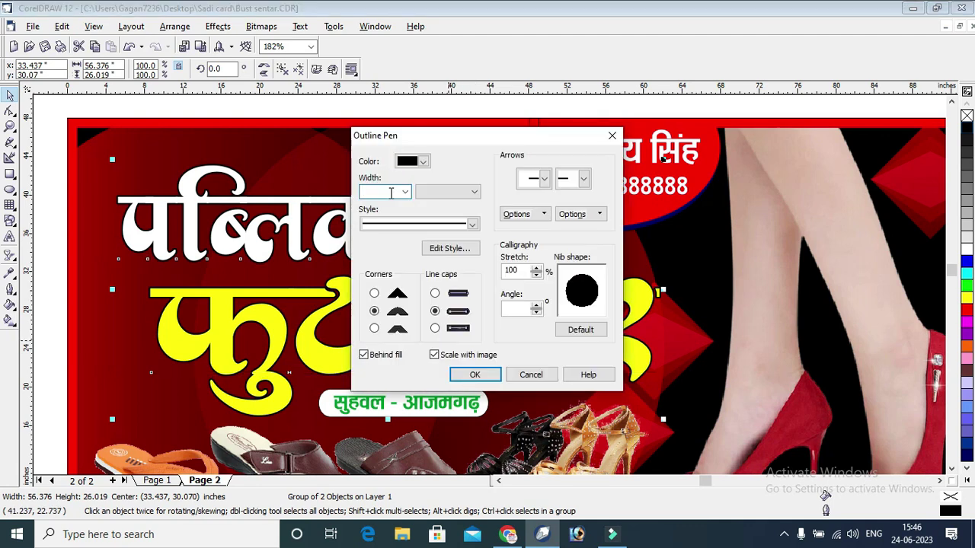
key(Return)
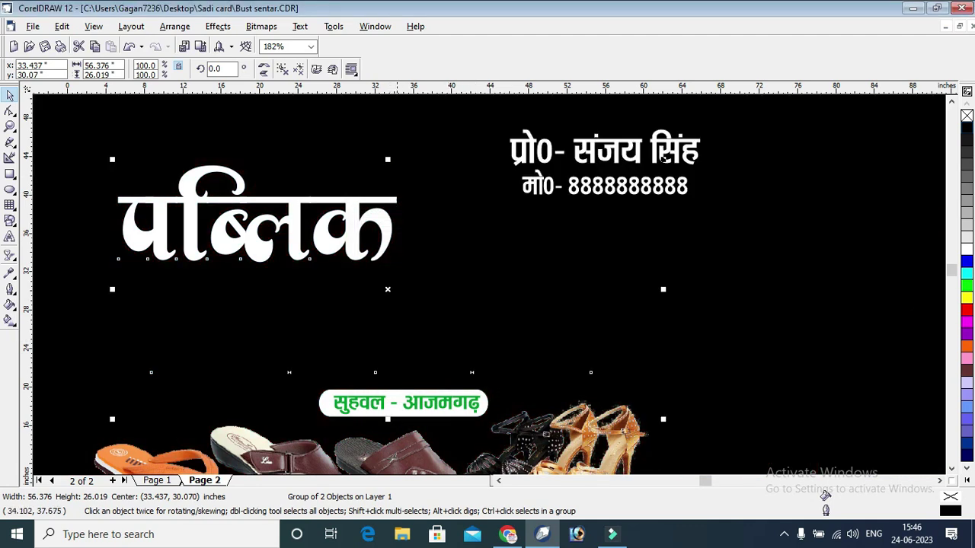
scroll(413, 279, down, 2)
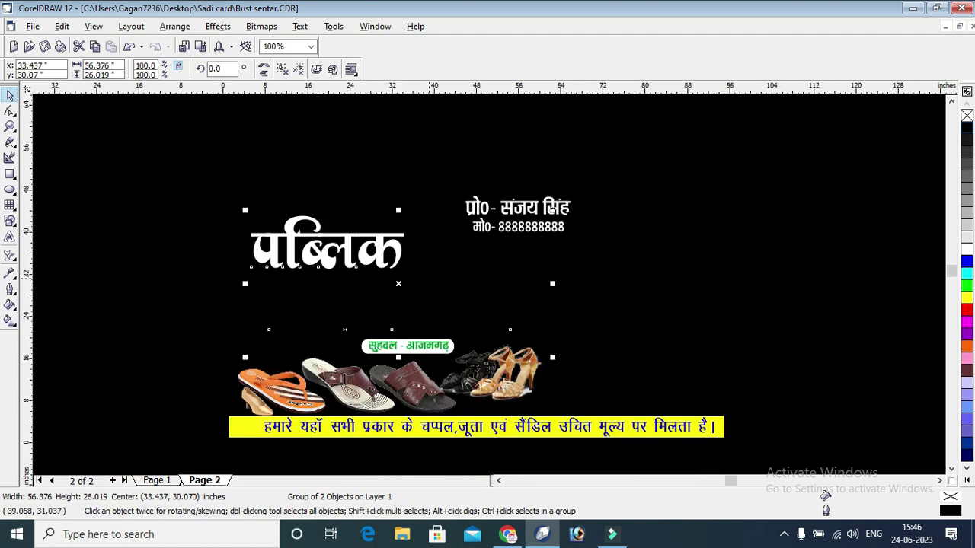
key(ctrl+z)
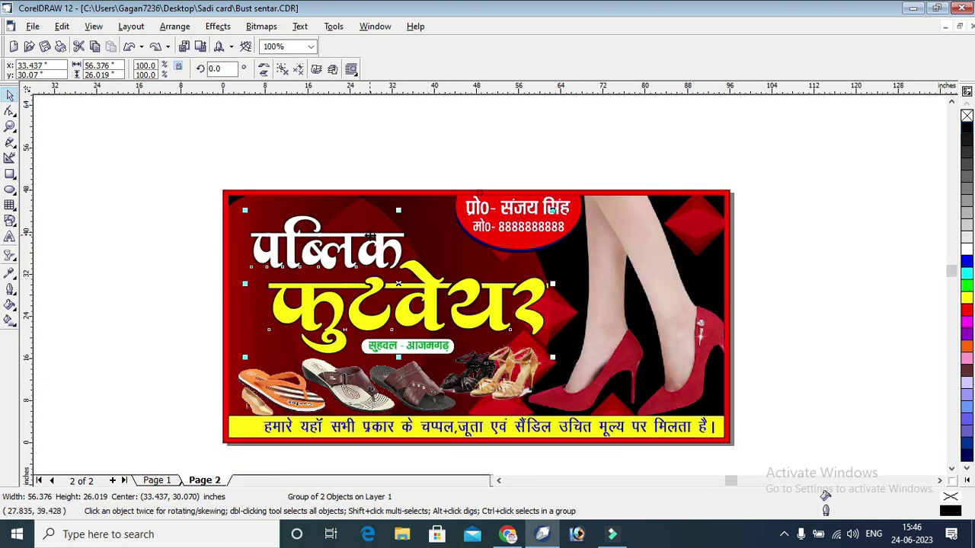
Adjust the grouped title's outline width again, editing the 0.333 in preset to get a heavier black outline.
key(F12)
click(395, 193)
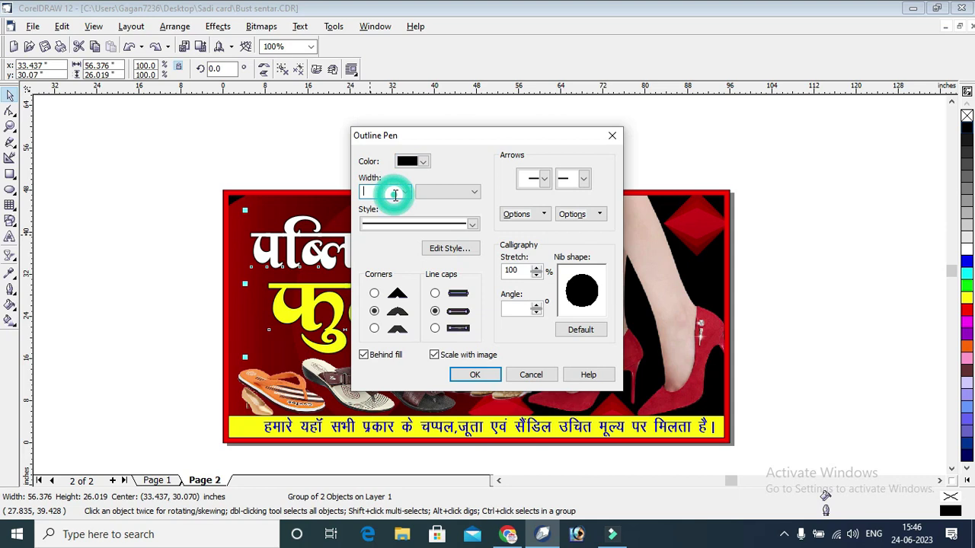
click(406, 192)
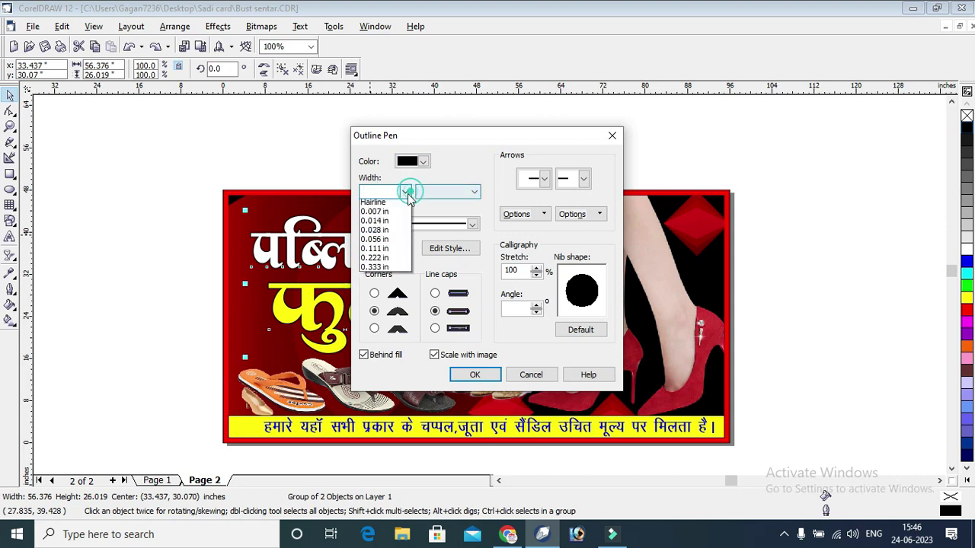
click(386, 281)
click(375, 192)
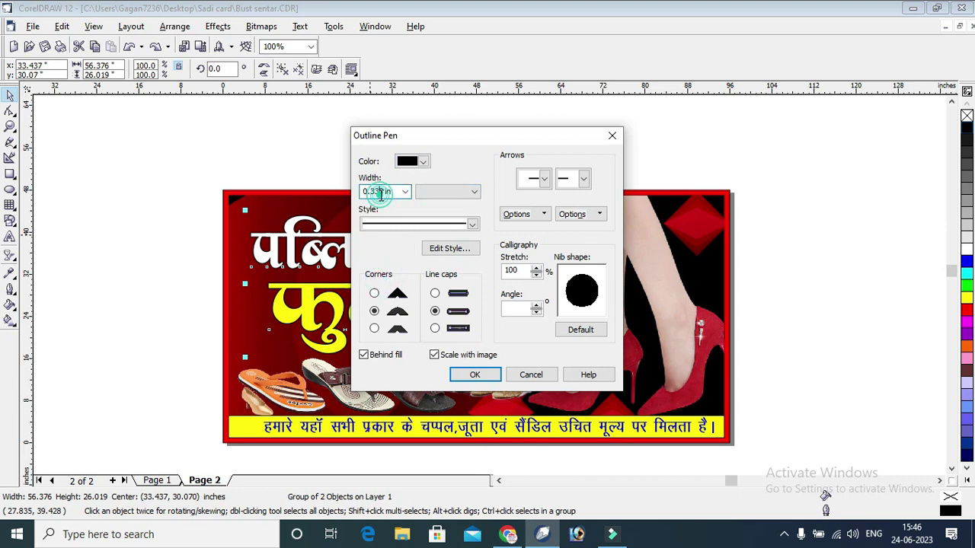
drag(384, 191, 384, 192)
key(Return)
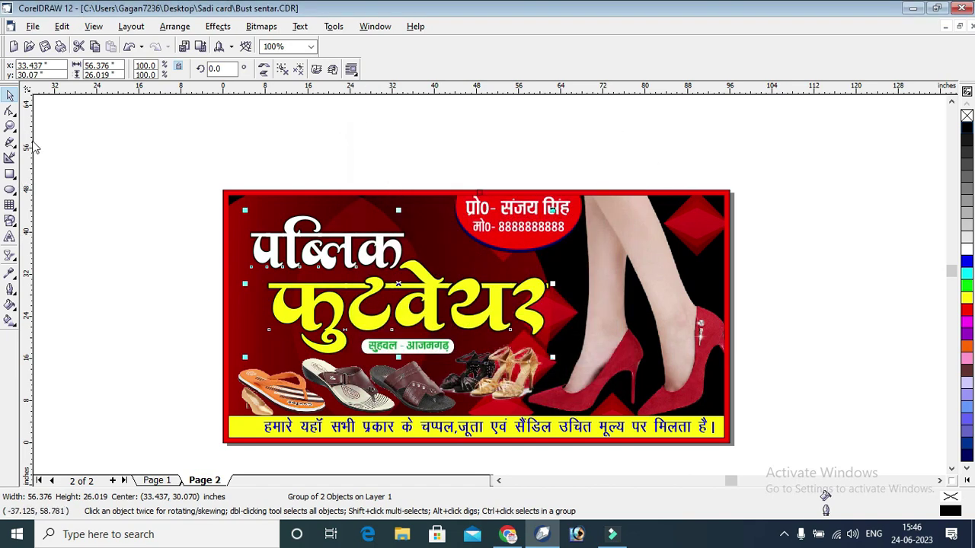
Give the dark decorated background rectangle a white outline.
click(9, 125)
click(149, 155)
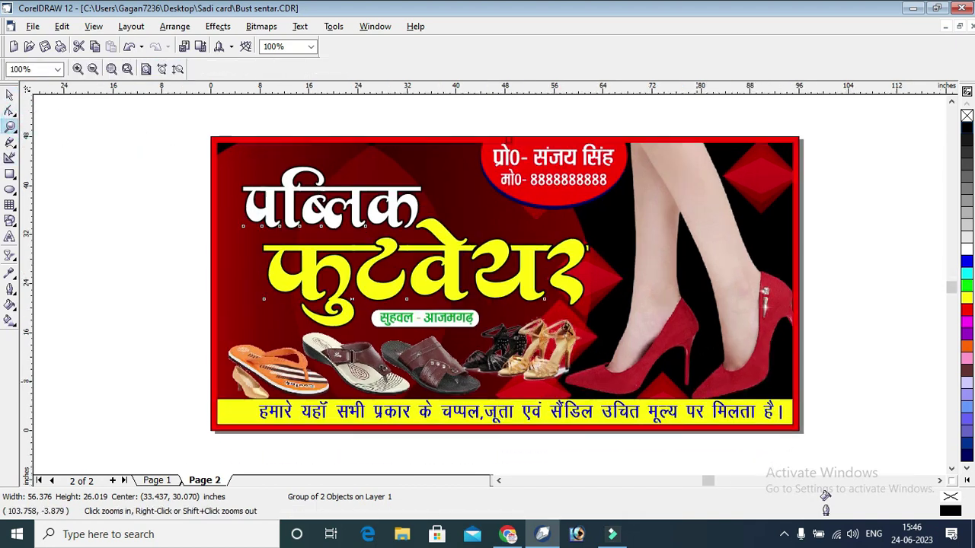
click(9, 94)
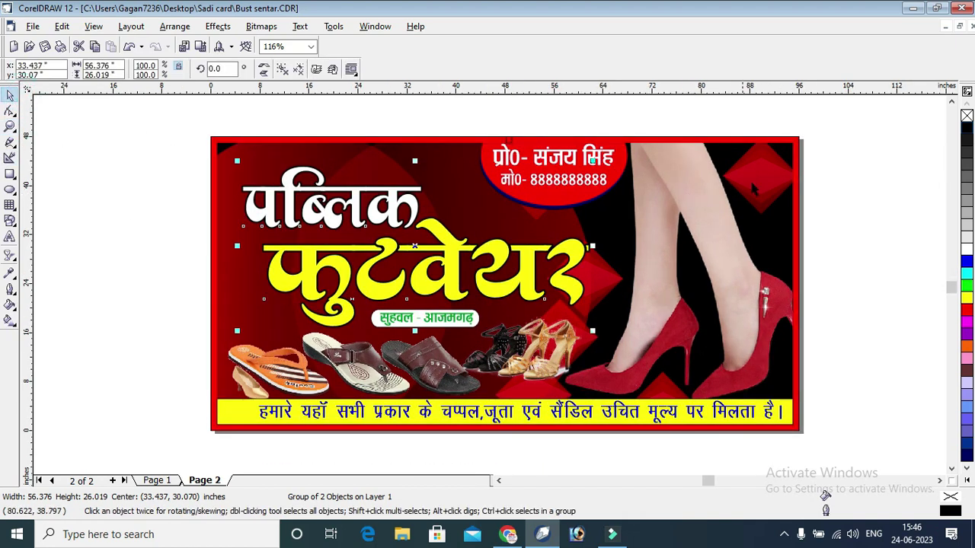
click(647, 236)
right_click(969, 250)
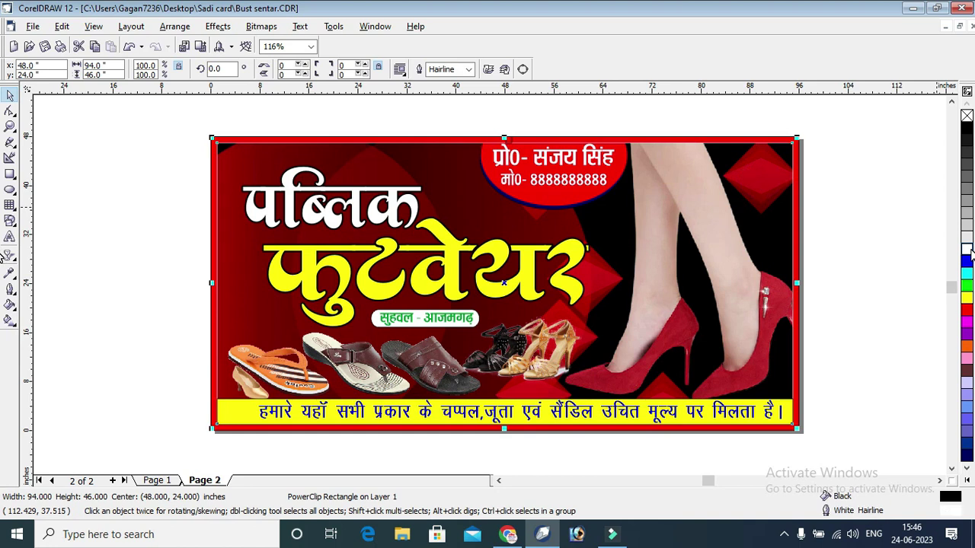
Set the background rectangle's outline width to 0.333 in and make it scale with the image.
key(F12)
click(404, 192)
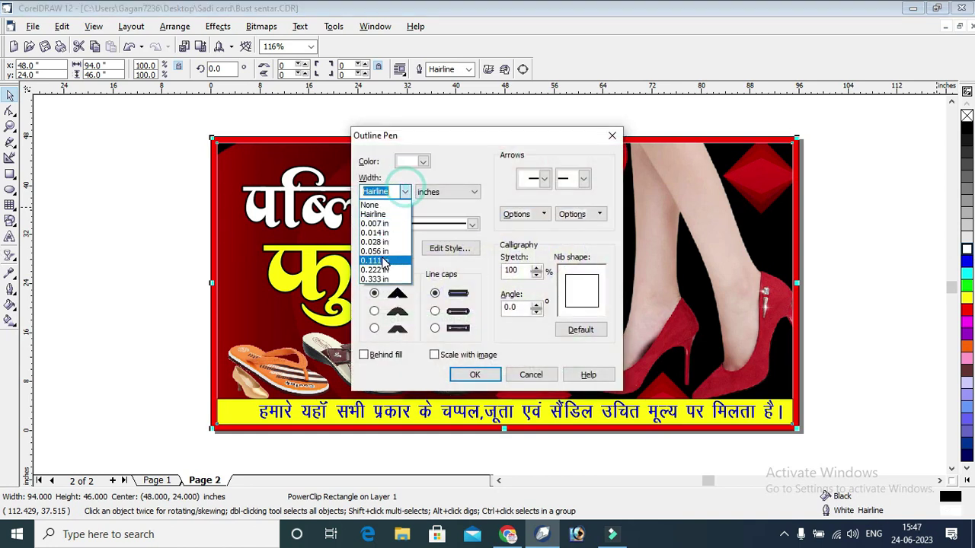
click(374, 279)
click(433, 355)
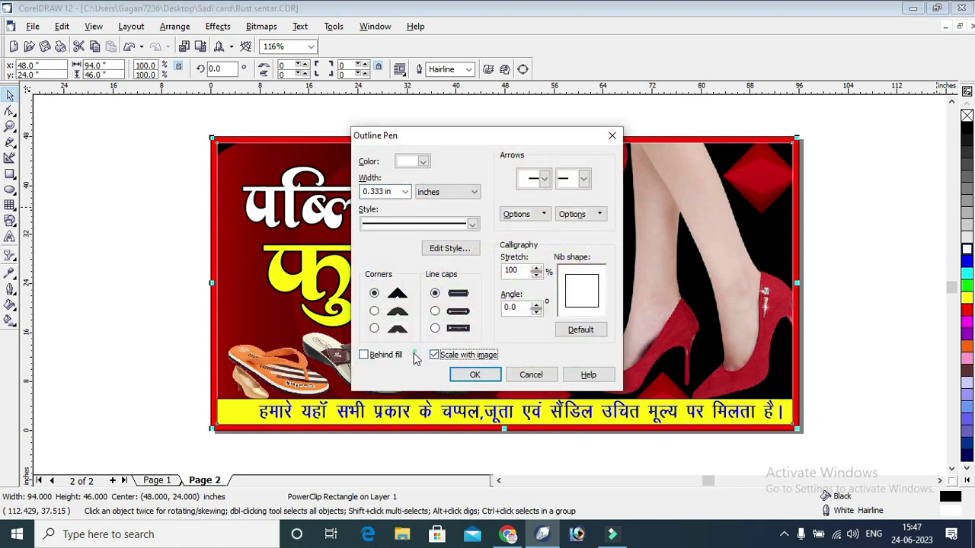
click(474, 375)
click(854, 164)
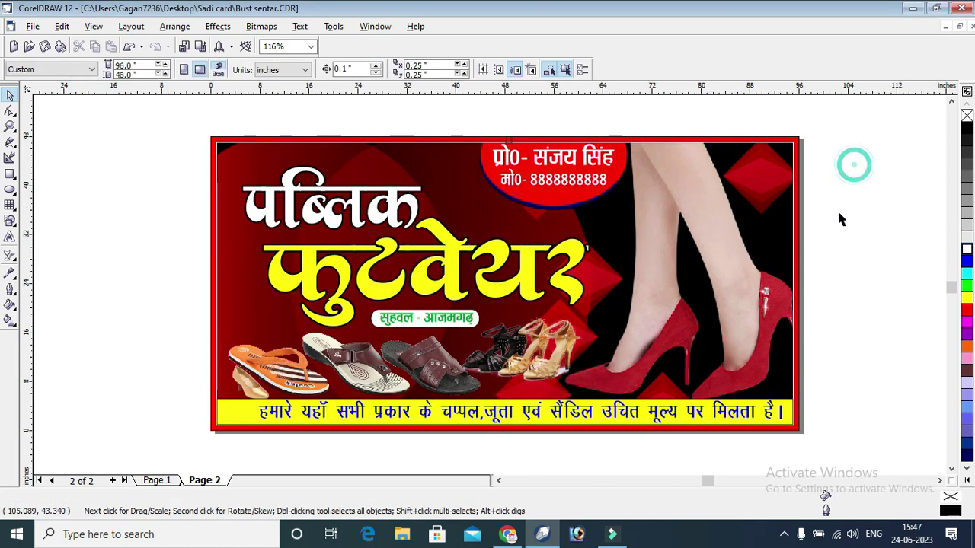
Duplicate the grouped title and offset the copy about 2.9 in to the right and 2.1 in upward.
click(385, 207)
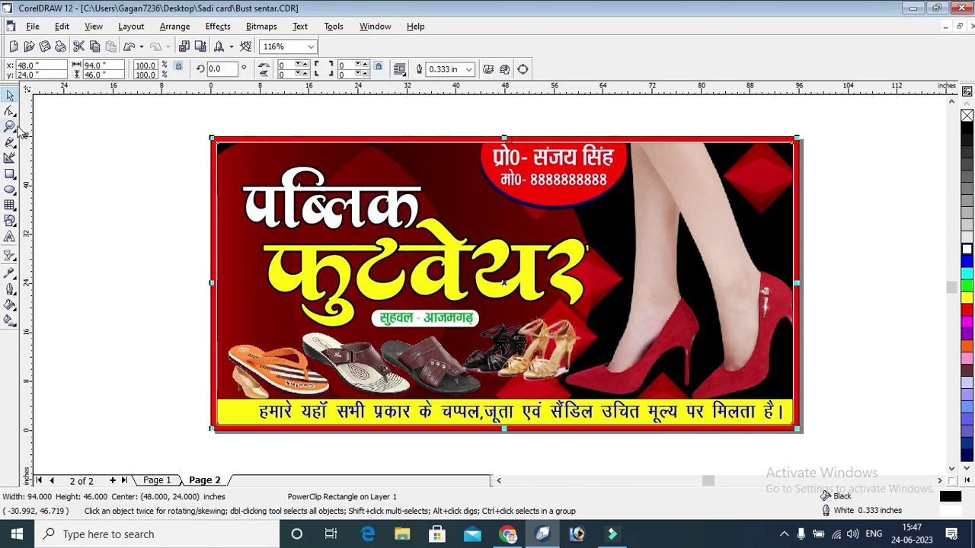
click(10, 126)
drag(170, 127, 808, 365)
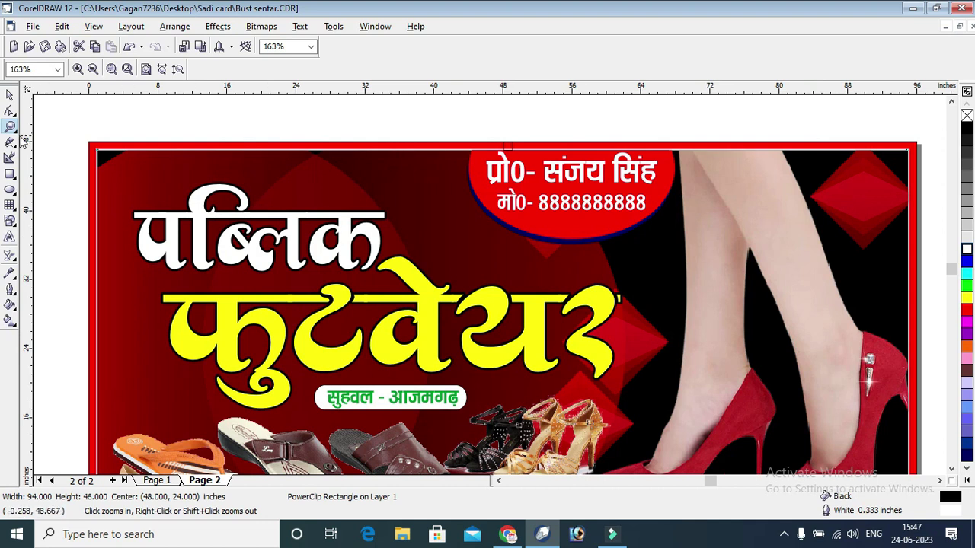
click(11, 94)
click(488, 315)
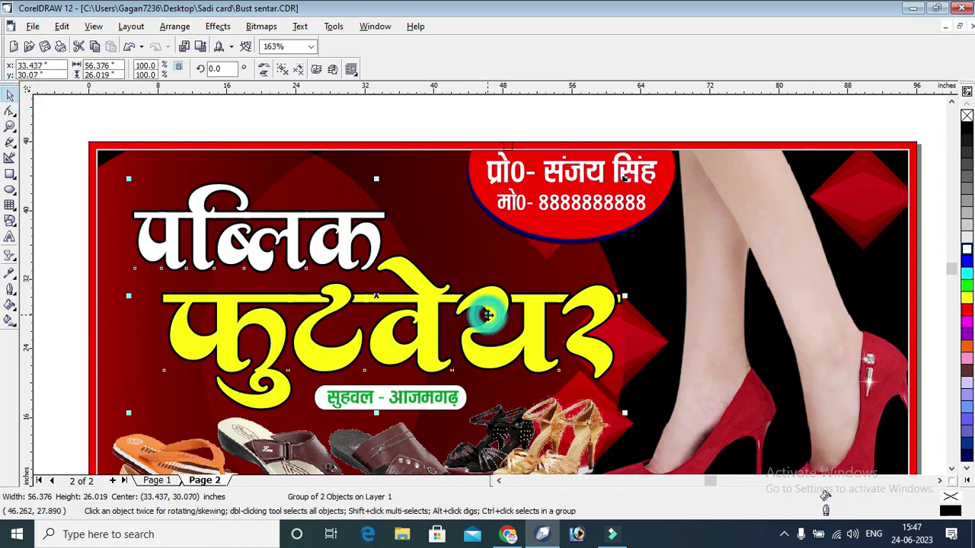
drag(487, 314, 495, 314)
key(Up)
key(Up)
key(Up)
key(Up)
key(Up)
key(Up)
key(Up)
key(Up)
key(Up)
key(Up)
key(Up)
key(Up)
key(Up)
key(Up)
key(Up)
key(Up)
key(Up)
key(Right)
key(Right)
key(Right)
key(Right)
key(Right)
key(Right)
key(Right)
key(Right)
key(Right)
key(Right)
key(Right)
key(Right)
key(Right)
key(Right)
key(Right)
key(Right)
key(Right)
key(Up)
key(Up)
key(Up)
key(Right)
key(Right)
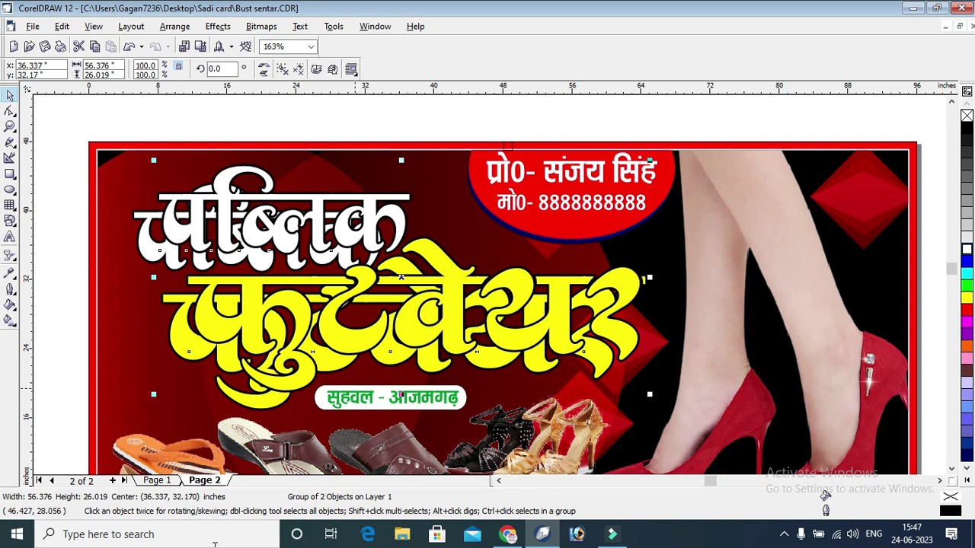
Change the outline of the rear title group to red.
click(648, 96)
click(233, 399)
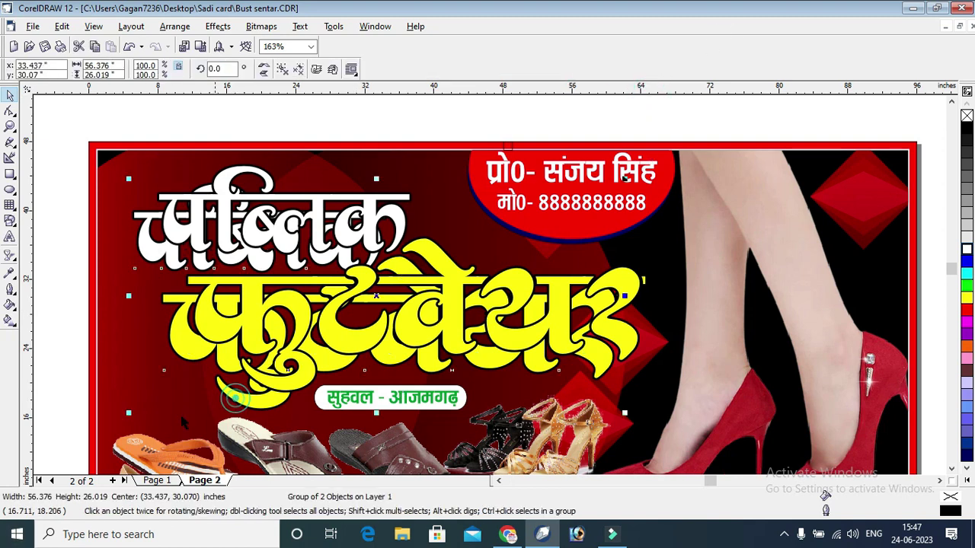
click(965, 315)
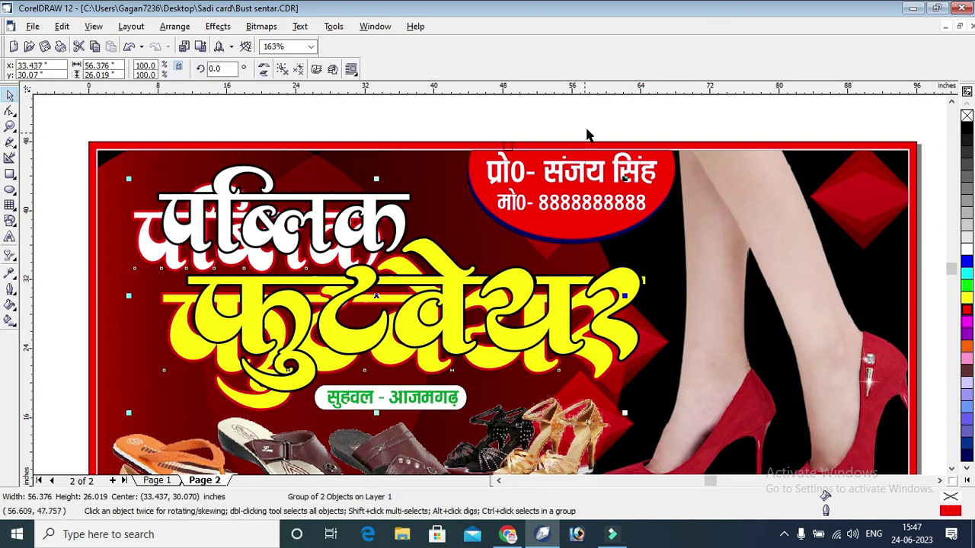
click(608, 112)
key(F4)
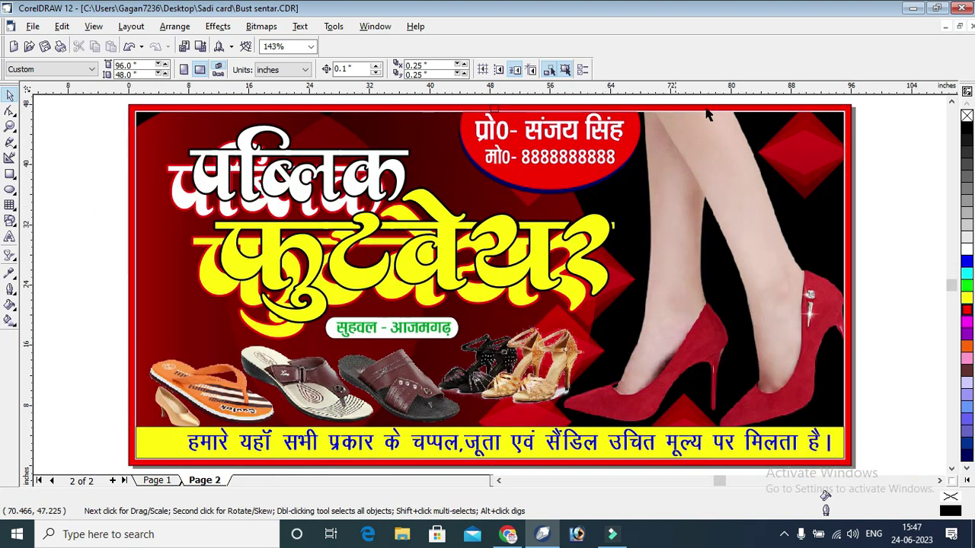
click(873, 113)
click(922, 127)
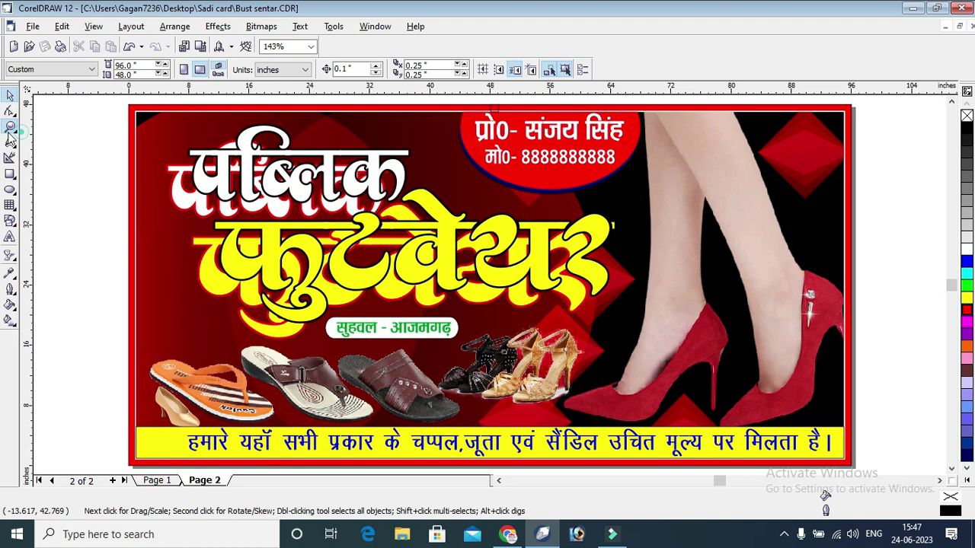
Remove the outline from the yellow tagline strip.
click(10, 125)
click(94, 410)
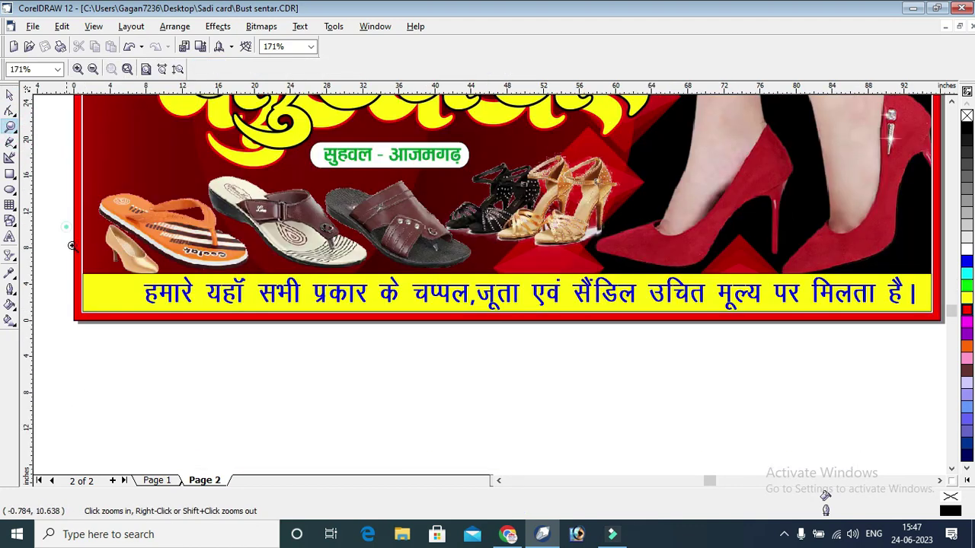
click(88, 280)
drag(67, 235, 96, 296)
click(10, 95)
click(232, 219)
right_click(967, 116)
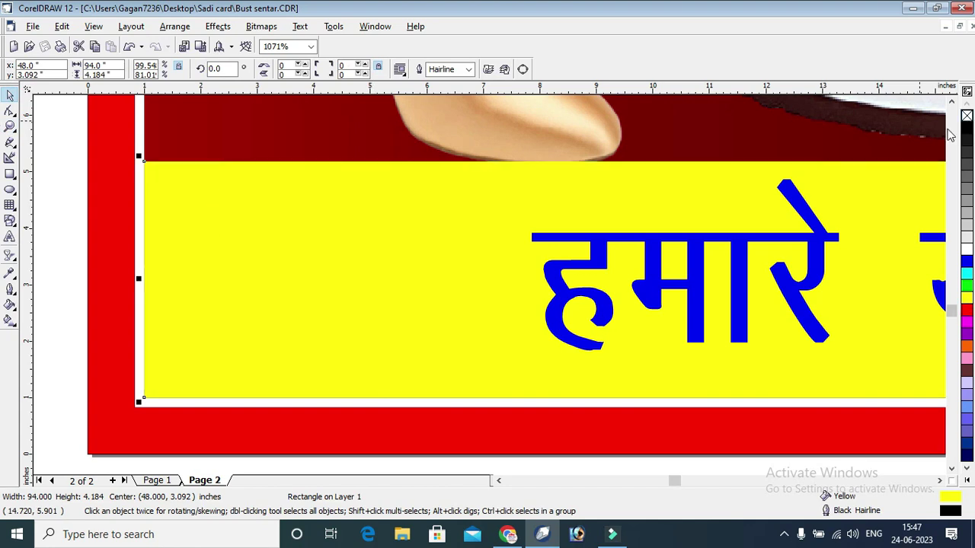
Stretch the tagline text toward the strip's left end and give it a rounded red 0.333 in outline behind its fill.
click(524, 288)
drag(524, 287, 288, 302)
right_click(966, 316)
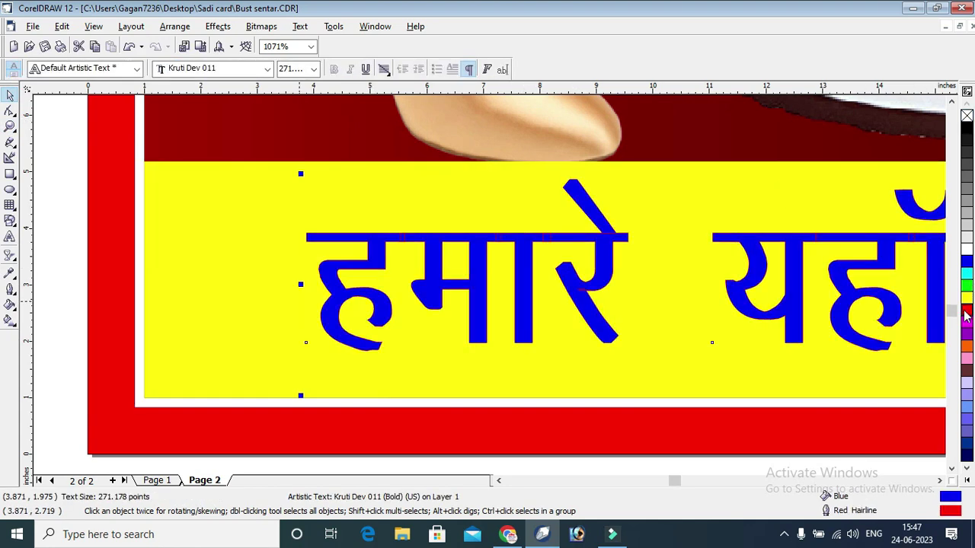
key(F12)
click(381, 191)
click(384, 275)
click(434, 355)
click(374, 311)
click(435, 310)
click(364, 355)
click(475, 374)
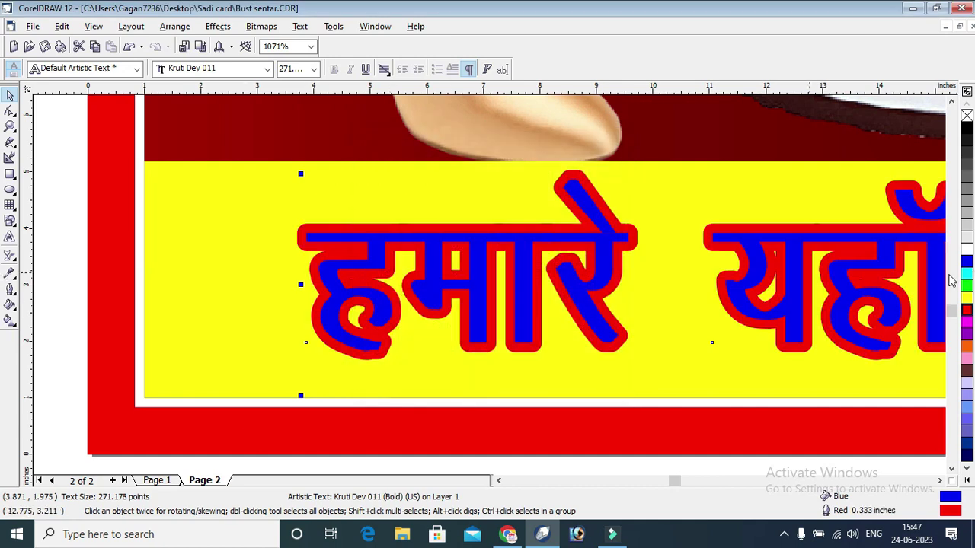
Recolour the tagline text's outline white.
right_click(965, 252)
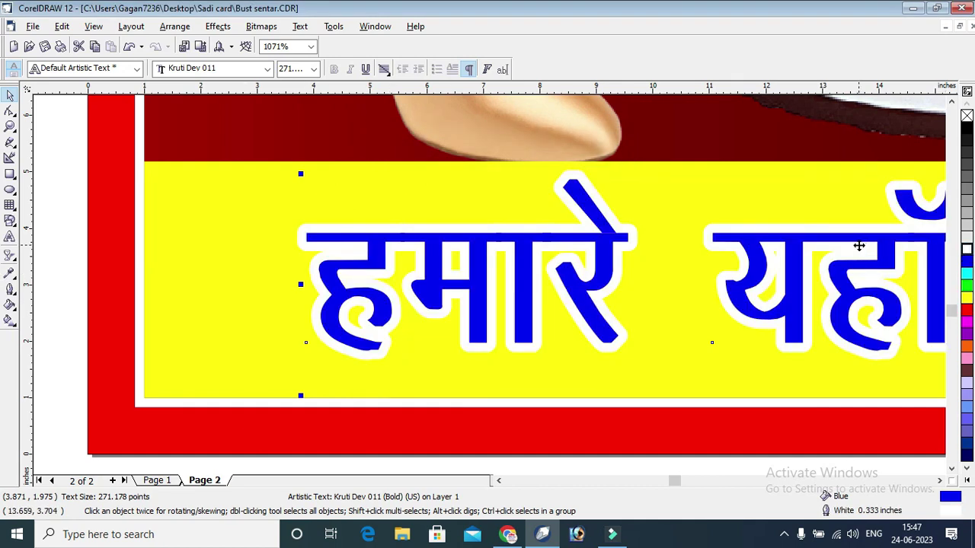
key(F4)
click(911, 214)
click(880, 145)
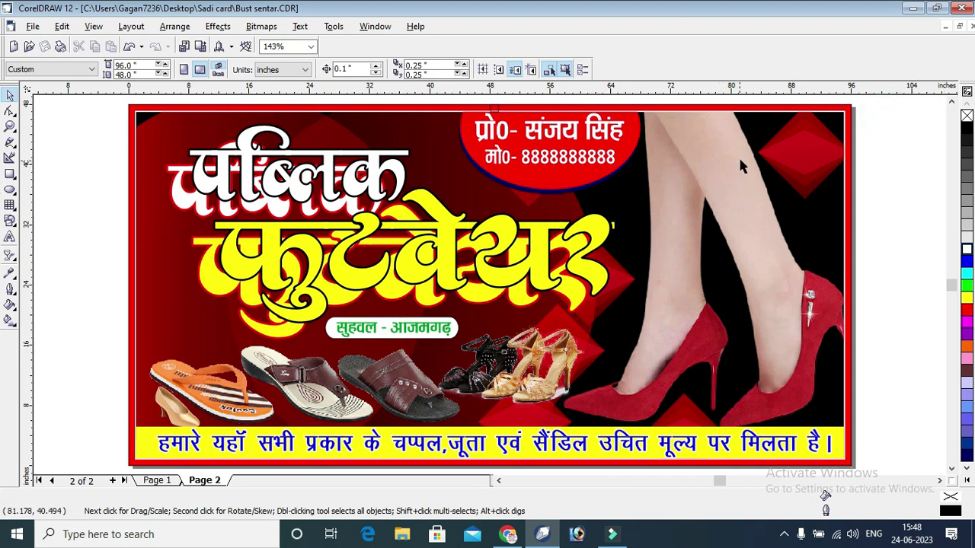
Open the background PowerClip's contents for editing and select the diamond group at the page's upper-right corner.
click(750, 177)
right_click(774, 168)
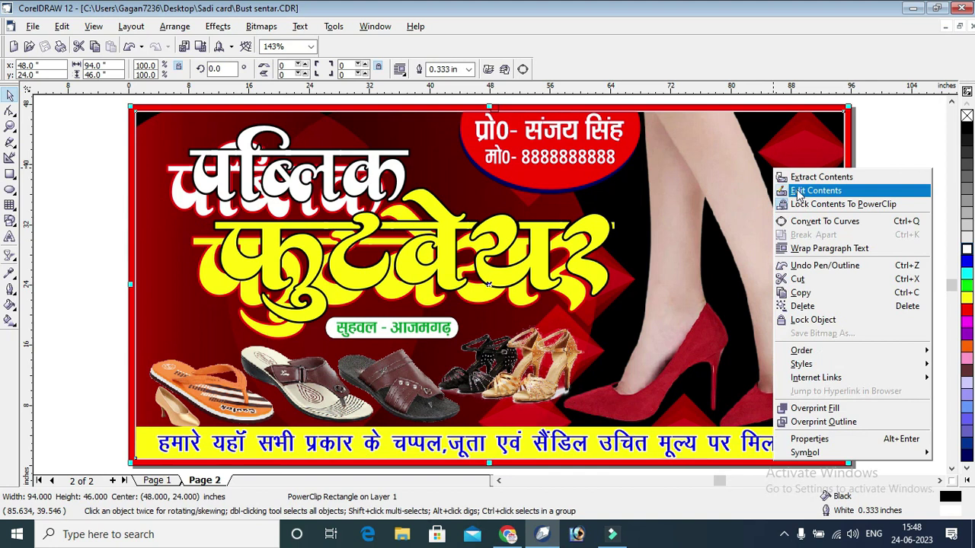
click(801, 192)
click(804, 154)
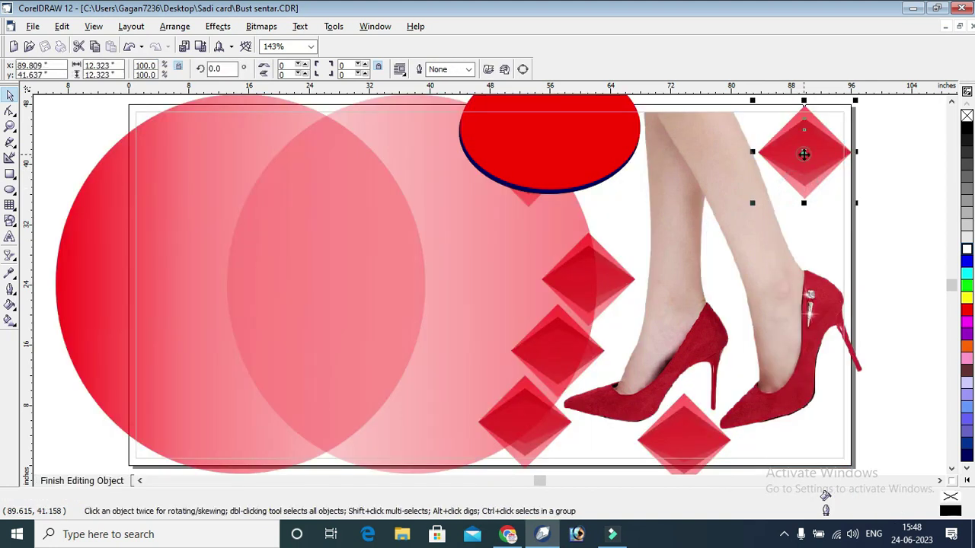
click(941, 481)
click(952, 101)
click(912, 119)
click(727, 174)
click(10, 255)
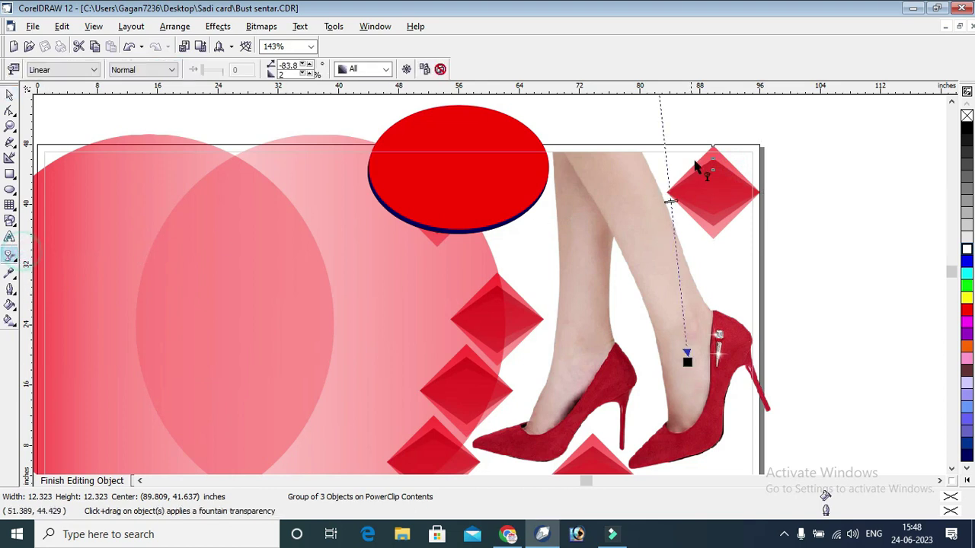
click(736, 149)
click(722, 135)
click(721, 202)
Place a copy of the upper-right diamond group on the empty area to the right of the page.
click(10, 93)
drag(728, 188, 855, 311)
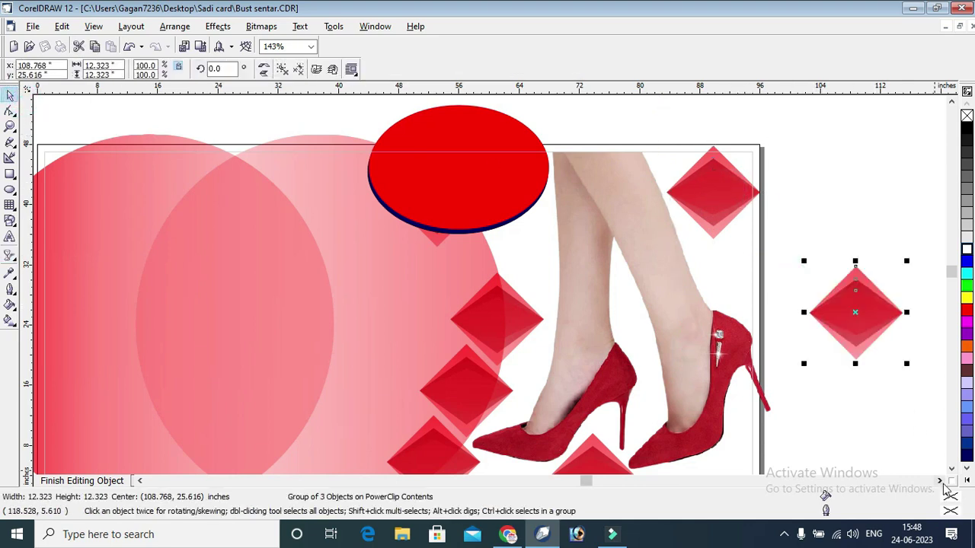
click(941, 481)
click(941, 481)
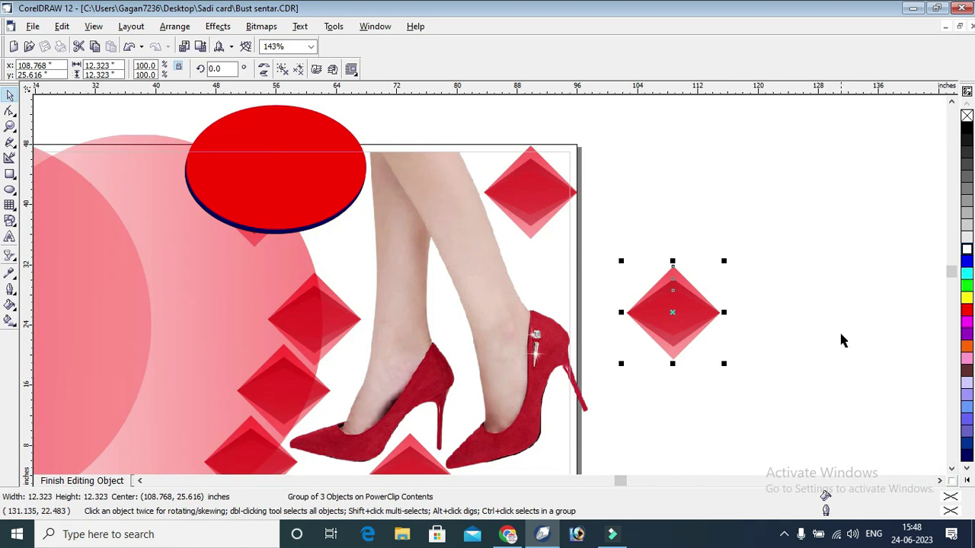
click(834, 265)
click(673, 296)
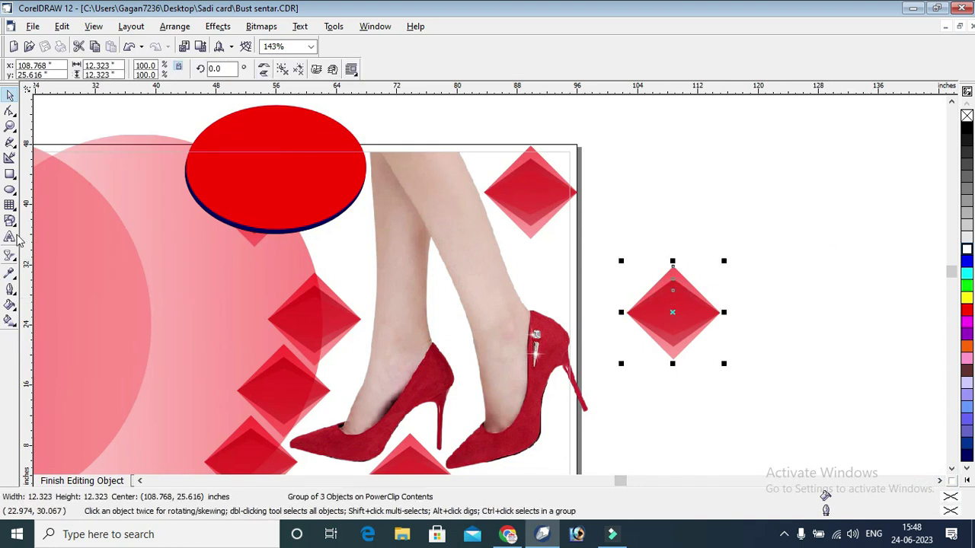
Fade the copied diamond group by adjusting the direction and midpoint of its linear transparency.
click(10, 255)
drag(613, 160, 819, 98)
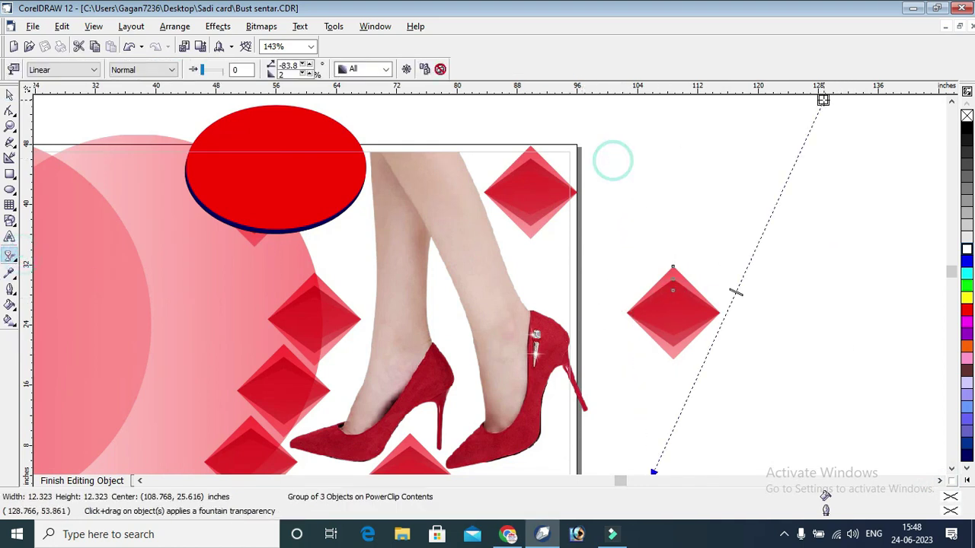
click(734, 292)
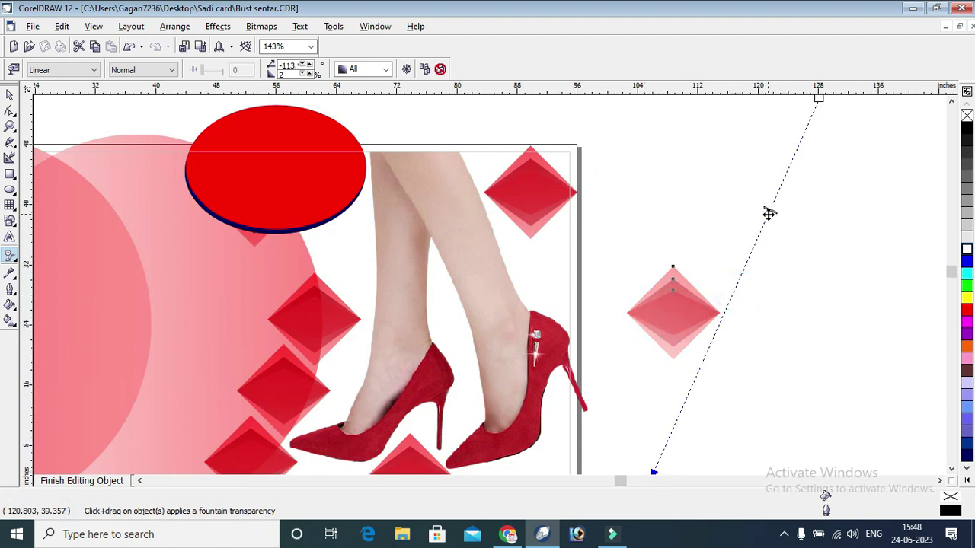
drag(770, 207, 802, 142)
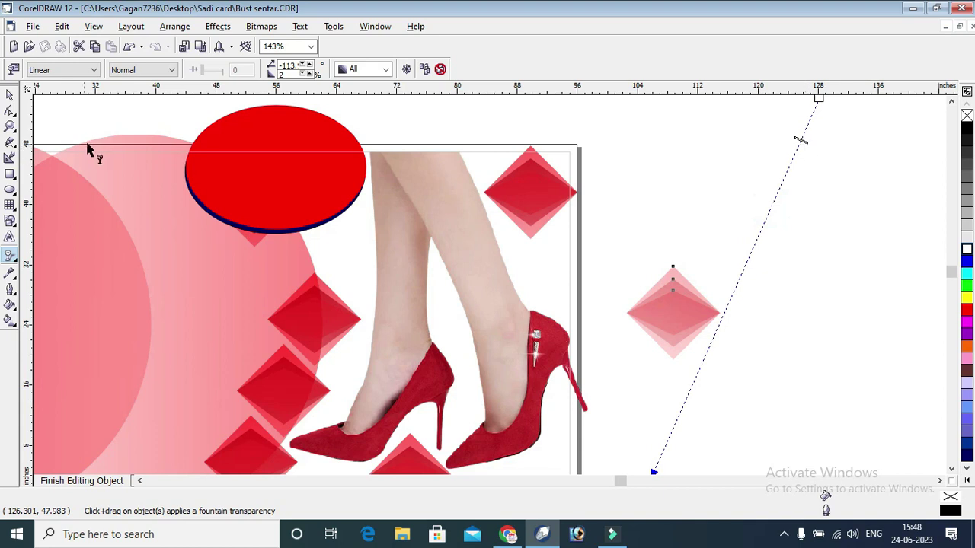
click(9, 94)
Shrink the faded diamond and position it under the upper-right diamond, above the rear heel.
click(652, 276)
click(688, 283)
drag(723, 264, 555, 261)
click(675, 265)
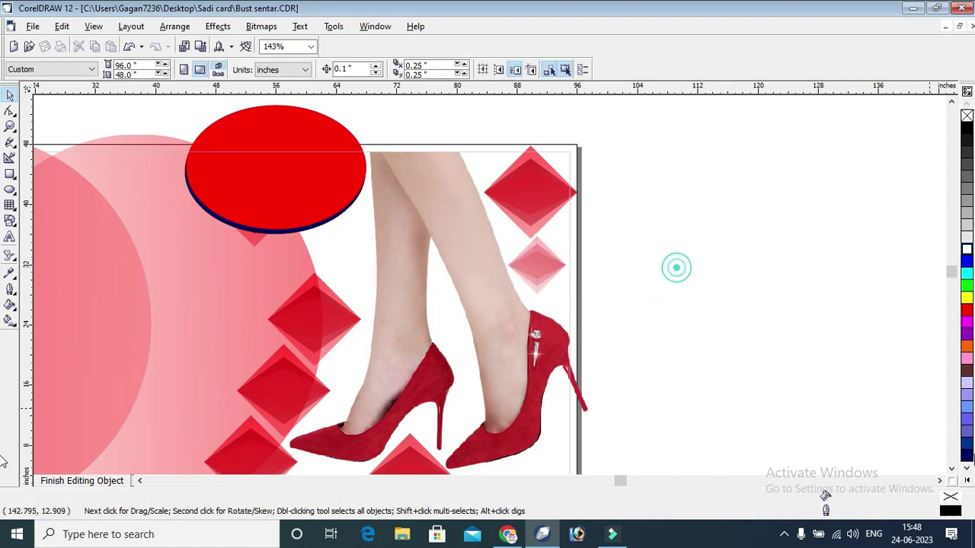
Replace the large diamond below the two red shoes with a copy of the smaller faded diamond.
click(957, 469)
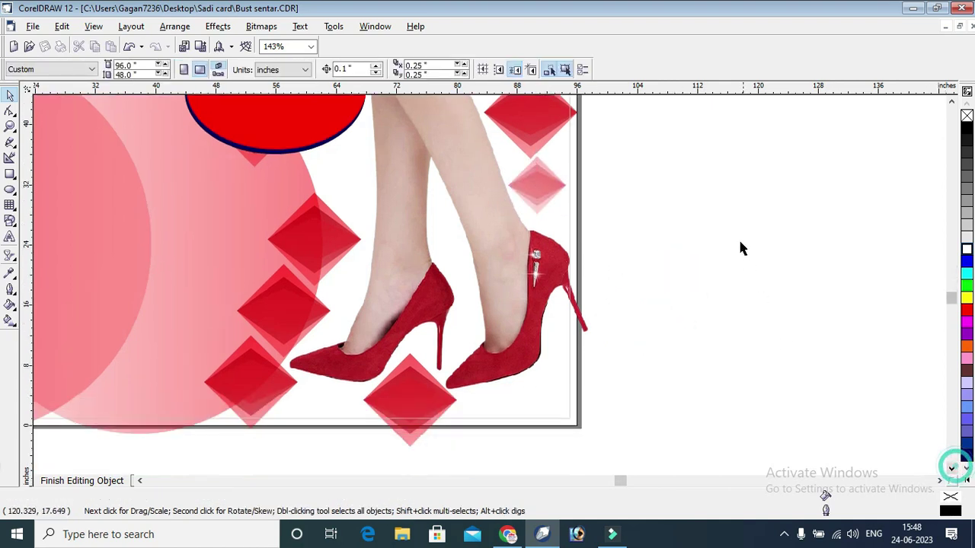
click(389, 390)
key(Delete)
click(538, 184)
Scatter faded diamond copies about 3.76 in wide between the legs and along the outer side of the front leg.
drag(540, 183, 347, 167)
drag(314, 249, 283, 320)
click(348, 169)
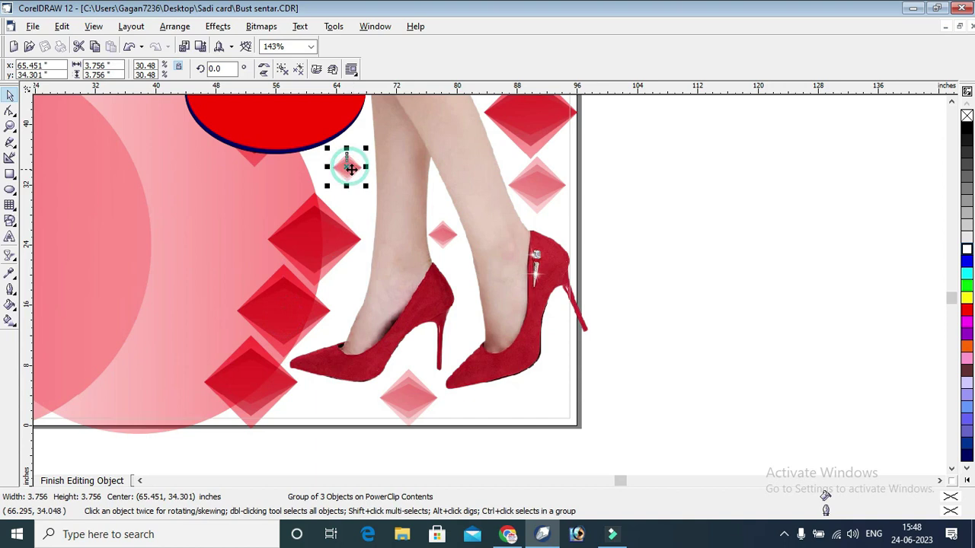
key(space)
drag(357, 141, 341, 289)
key(space)
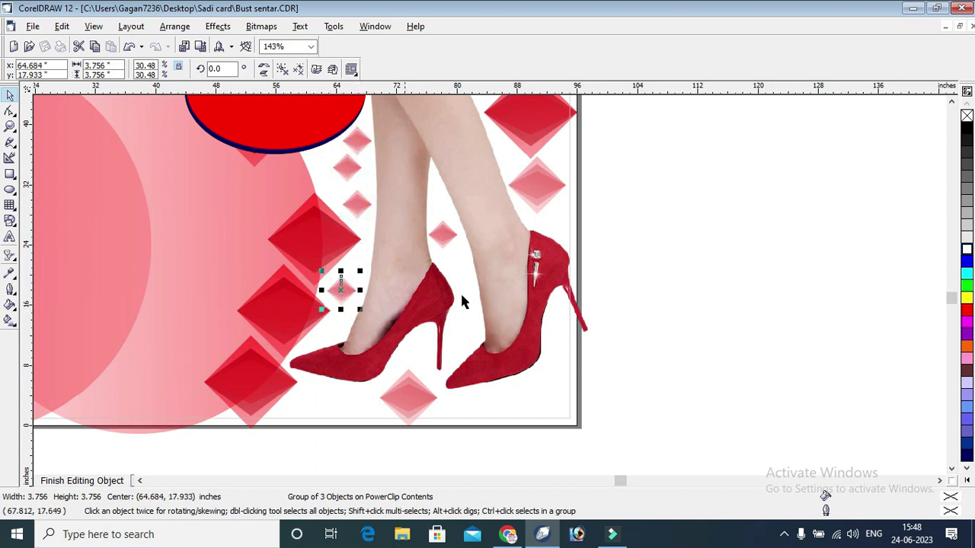
Add two more small faded diamond copies beneath the rear shoe, near the page's lower-right corner.
click(631, 225)
click(443, 235)
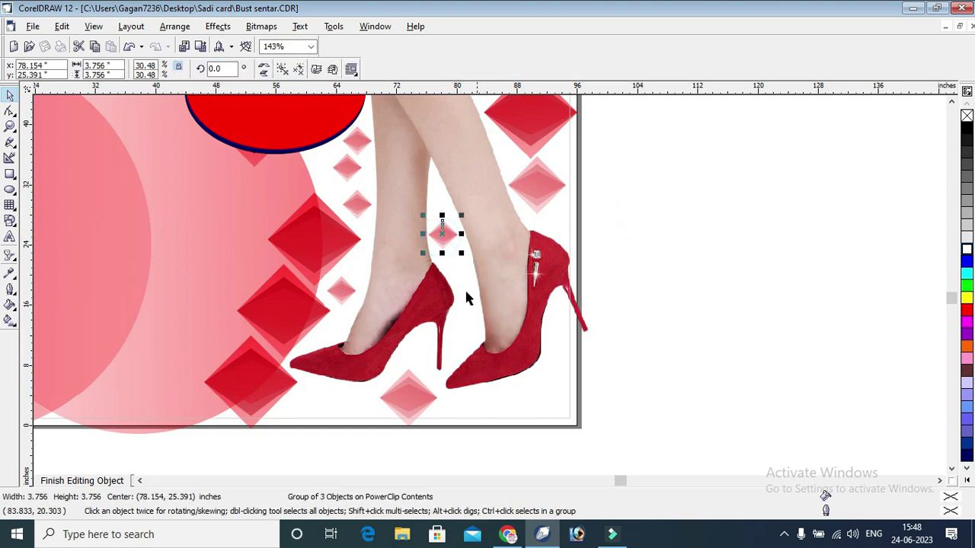
drag(444, 233, 542, 386)
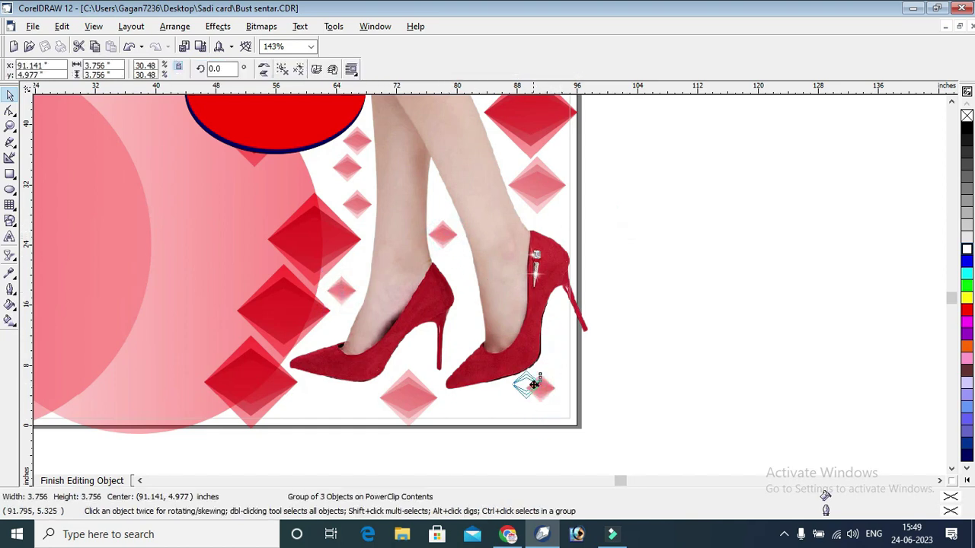
click(636, 316)
Finish editing the PowerClip contents and show the whole banner page.
click(107, 481)
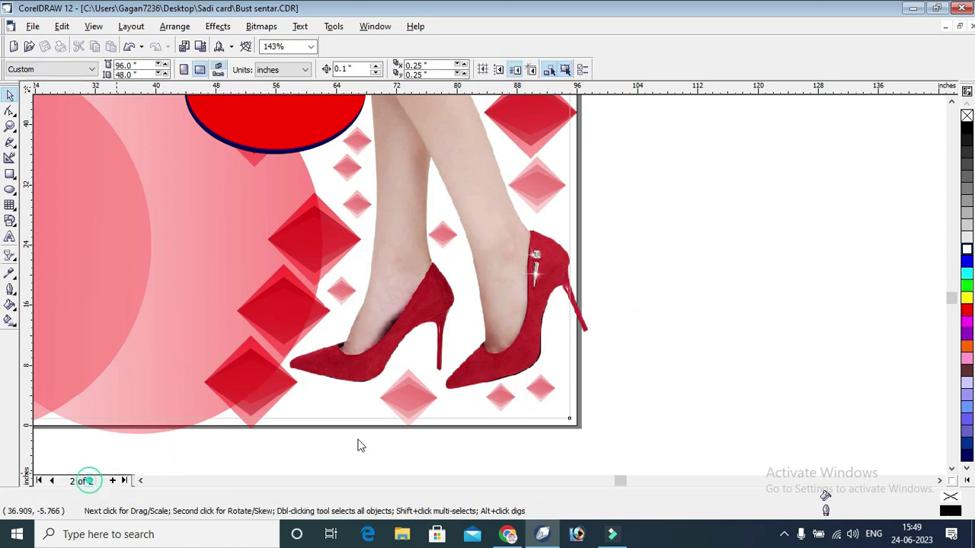
click(699, 184)
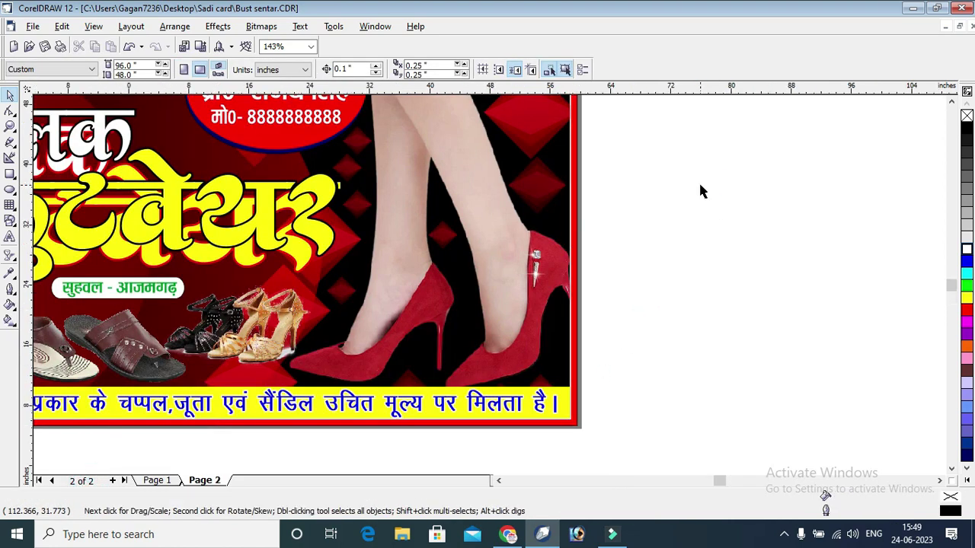
key(shift+F4)
click(869, 164)
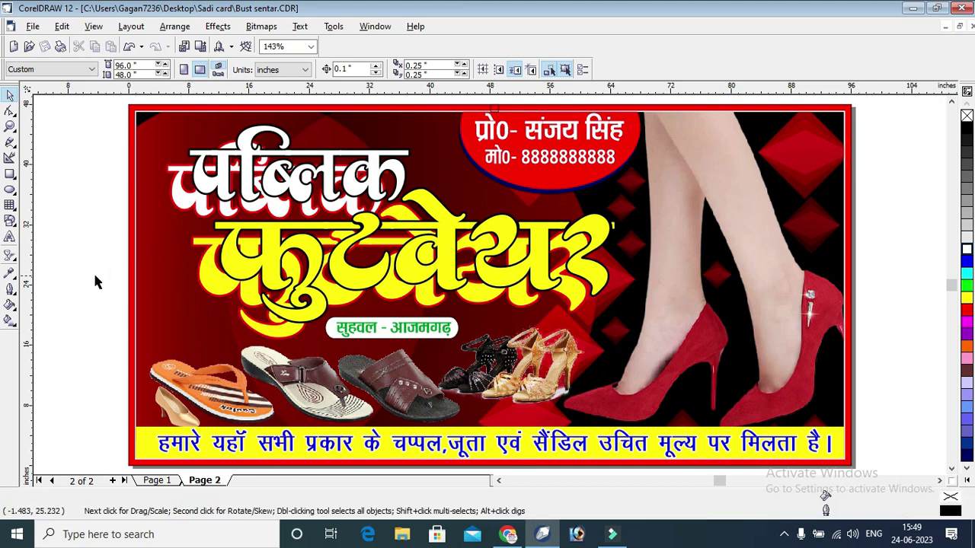
Blend the red-outlined rear title with the front title in 20 steps to create a 3D shadow.
click(13, 263)
click(40, 260)
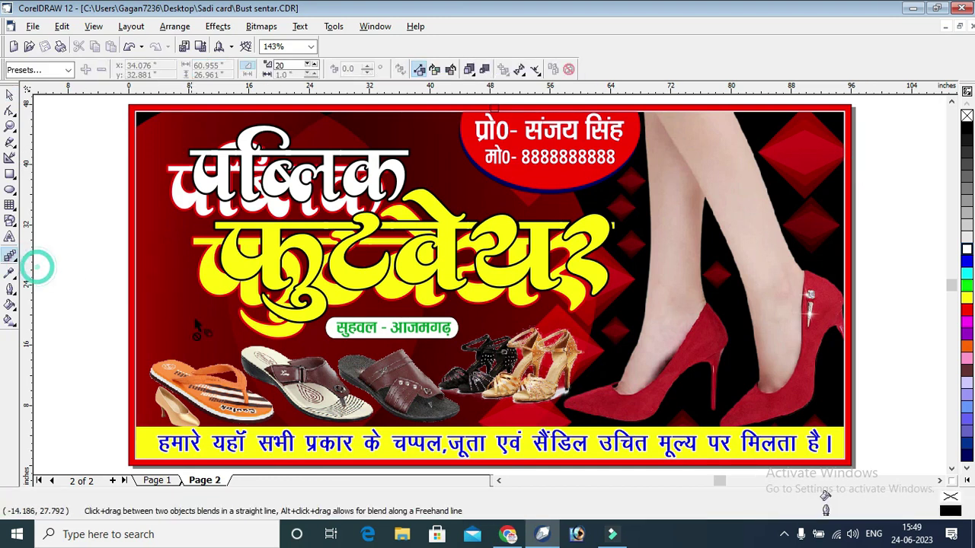
drag(257, 337, 319, 305)
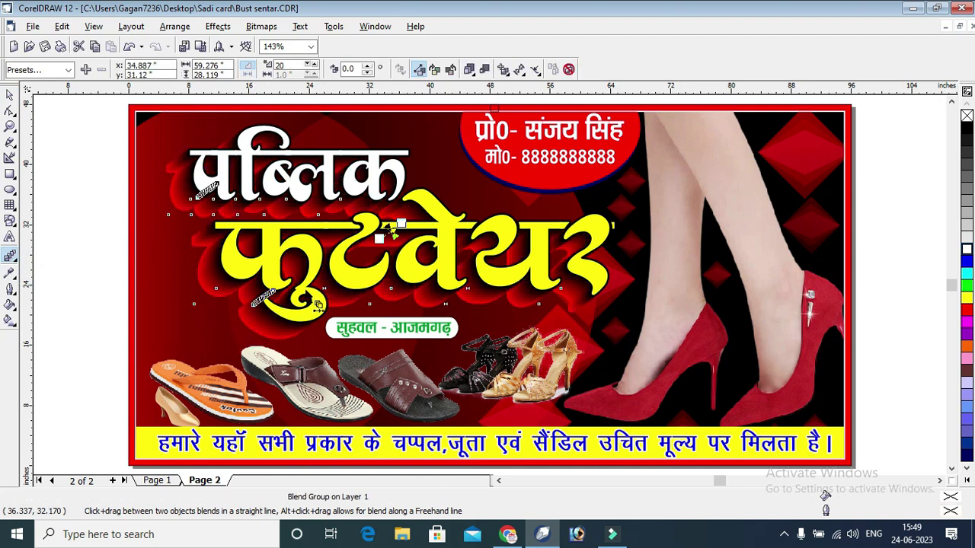
click(9, 96)
click(41, 124)
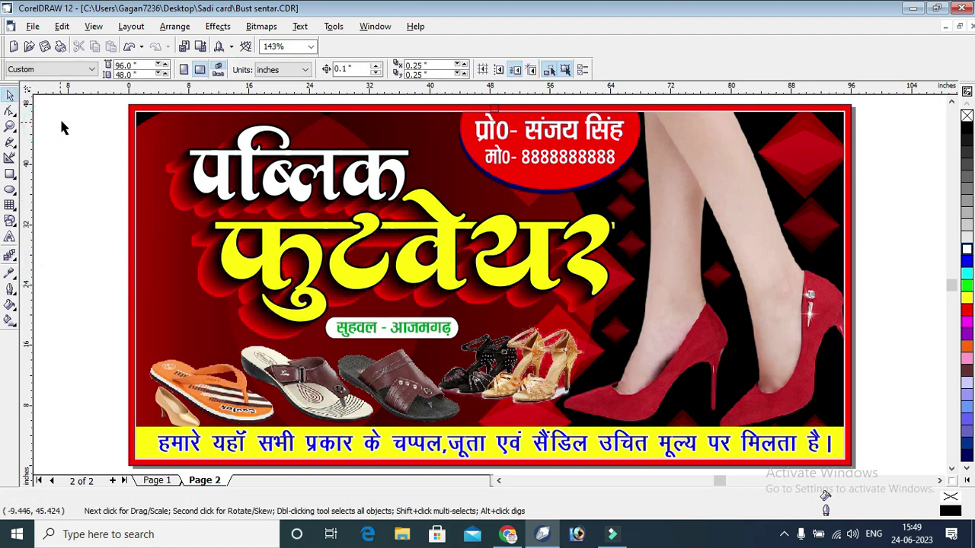
Compare the banner design on page 1 with the design on page 2.
click(874, 195)
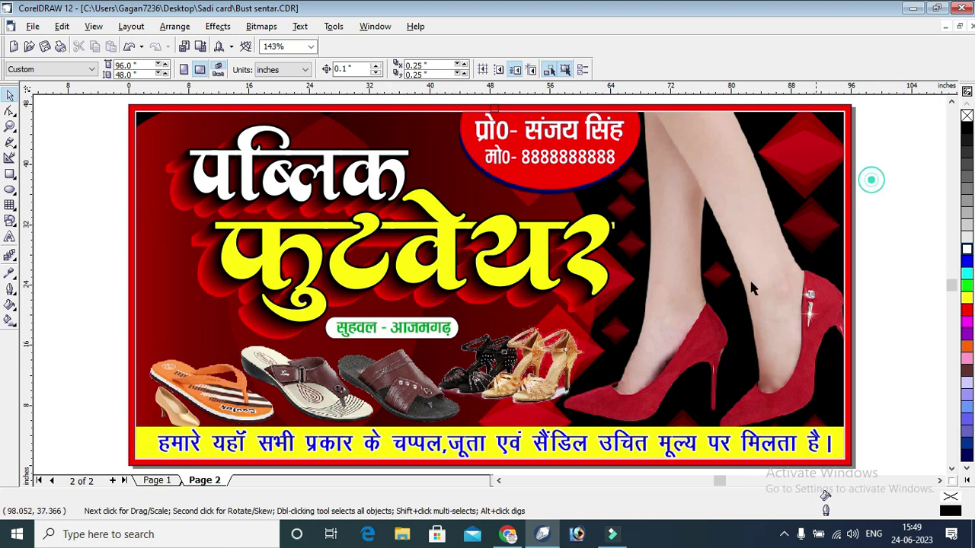
click(156, 482)
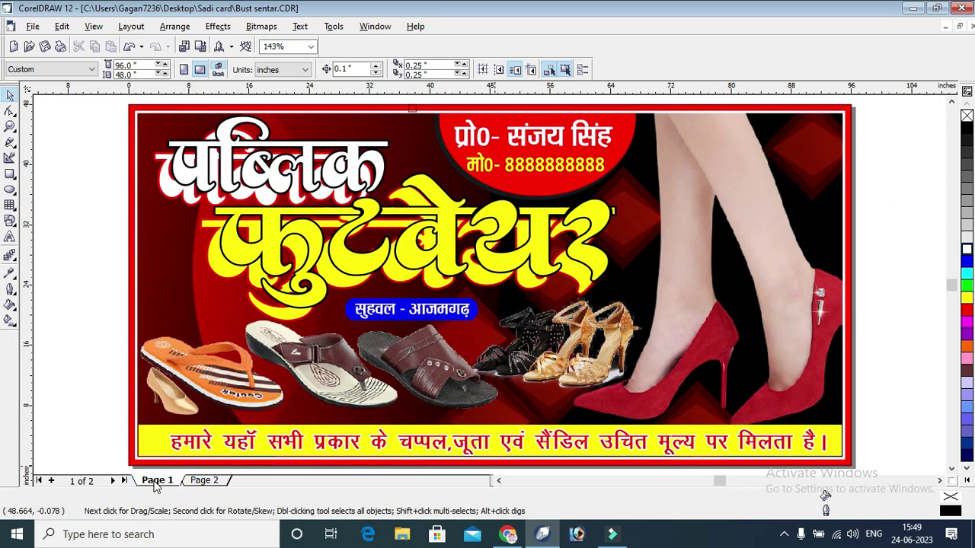
click(203, 481)
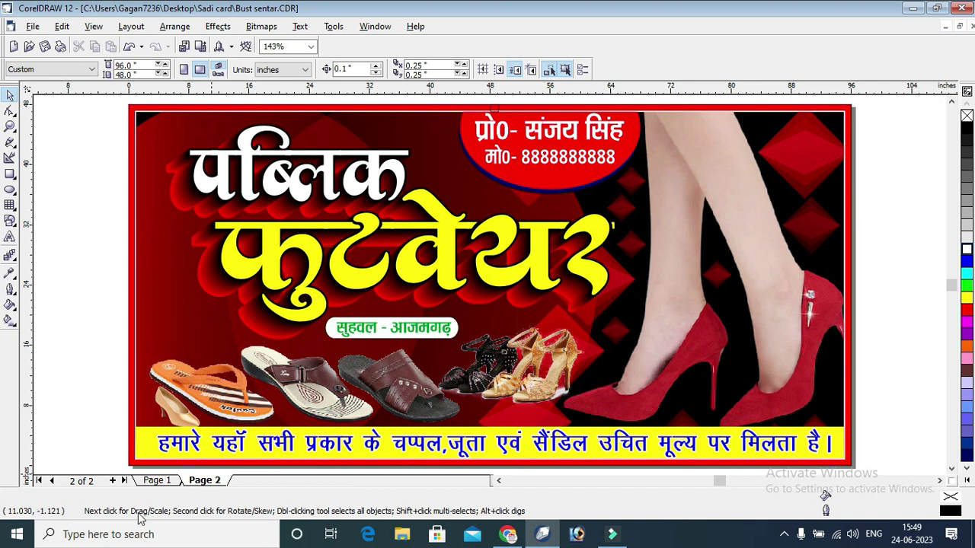
Undo the 3D shadow blend on the banner title.
right_click(631, 196)
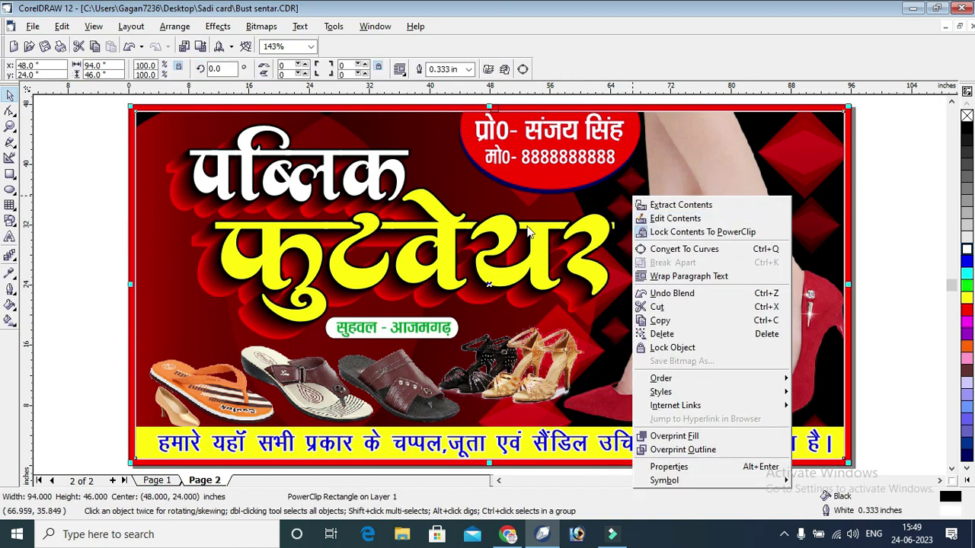
click(125, 196)
drag(124, 196, 145, 200)
In the background PowerClip contents, shift the right-hand faded circle slightly left, mirror the left-hand circle horizontally and finish editing.
right_click(629, 183)
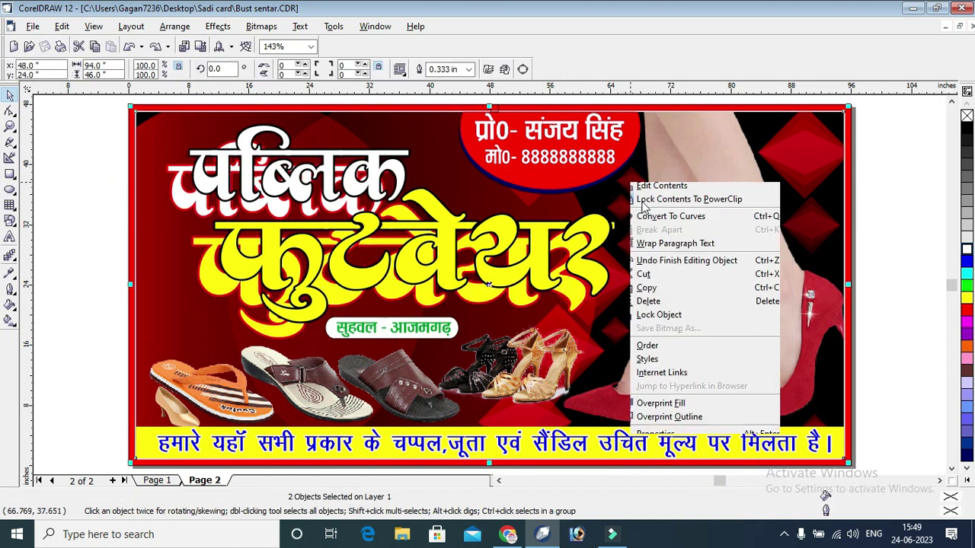
click(649, 188)
click(466, 246)
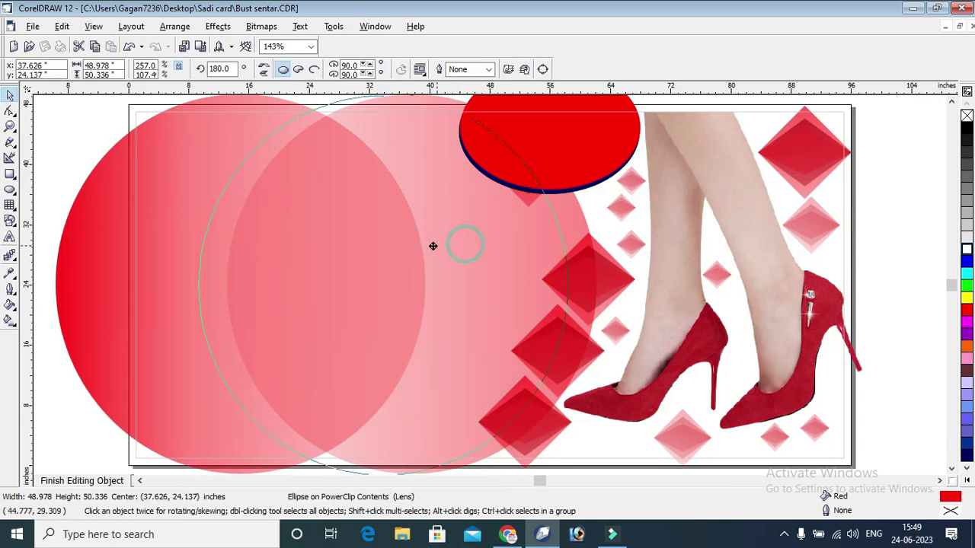
drag(445, 245, 434, 245)
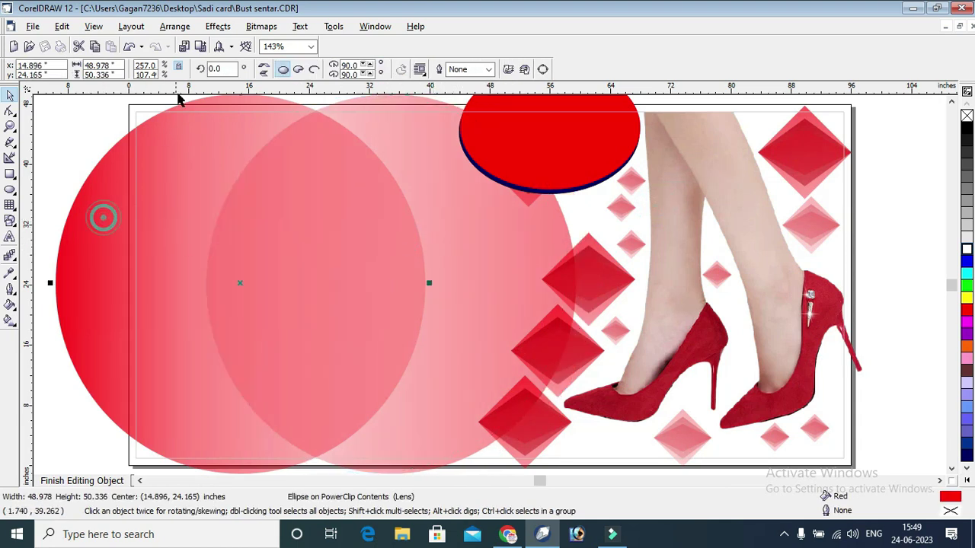
click(268, 69)
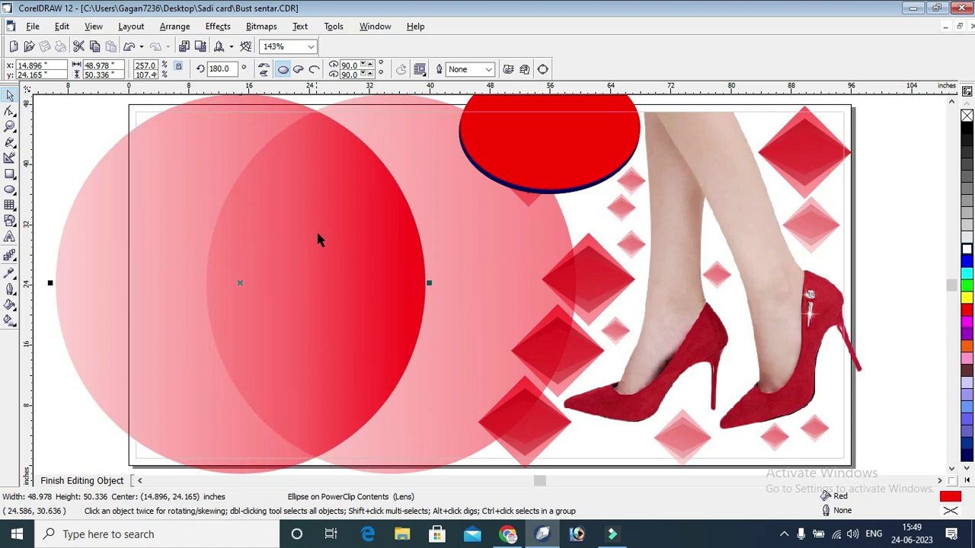
click(91, 480)
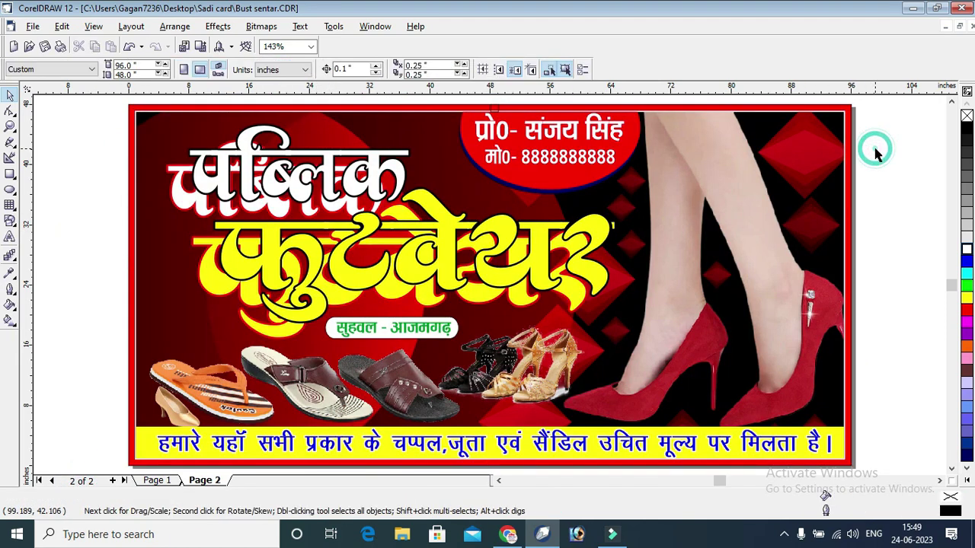
Reopen the background PowerClip contents and delete the small faded diamond between the legs.
right_click(820, 143)
click(754, 167)
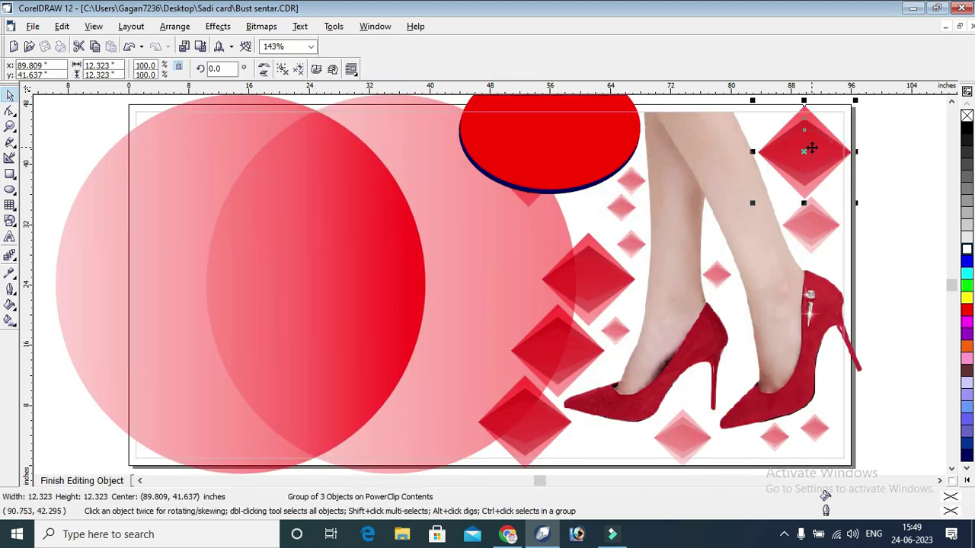
click(614, 286)
click(642, 246)
drag(638, 253, 723, 283)
Move the medium faded diamond from beneath the shoes to beside the front leg and stretch it to about 18 in tall.
click(680, 432)
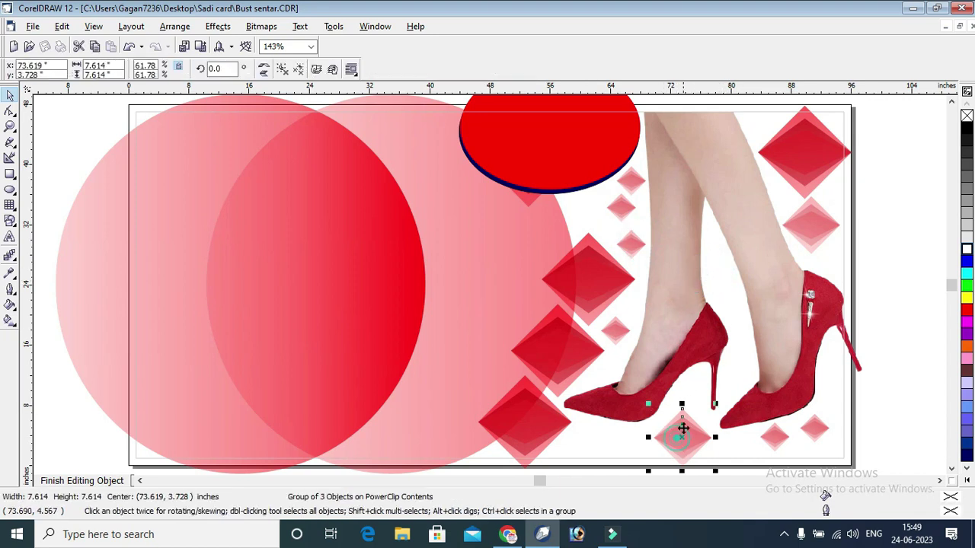
drag(685, 409, 686, 399)
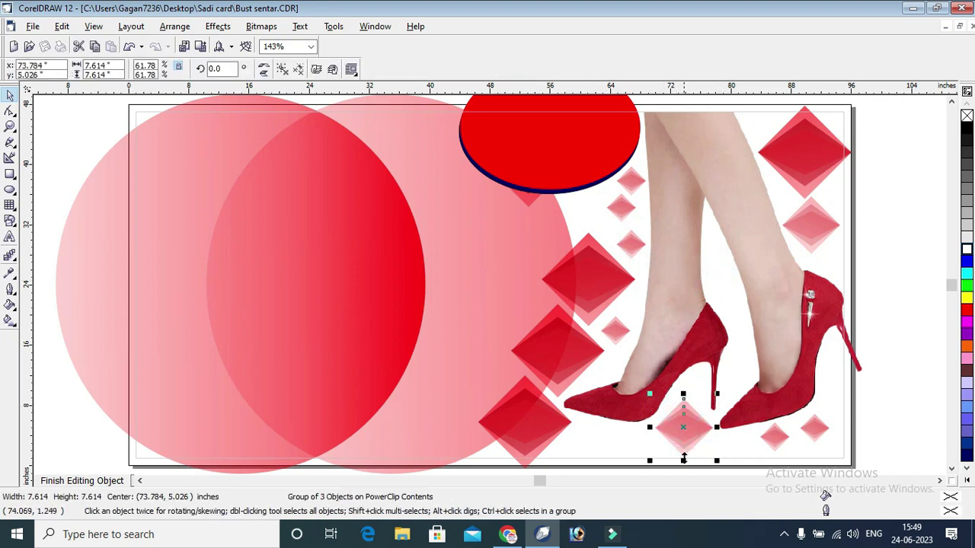
drag(684, 476, 684, 472)
drag(694, 392, 620, 163)
scroll(799, 200, up, 1)
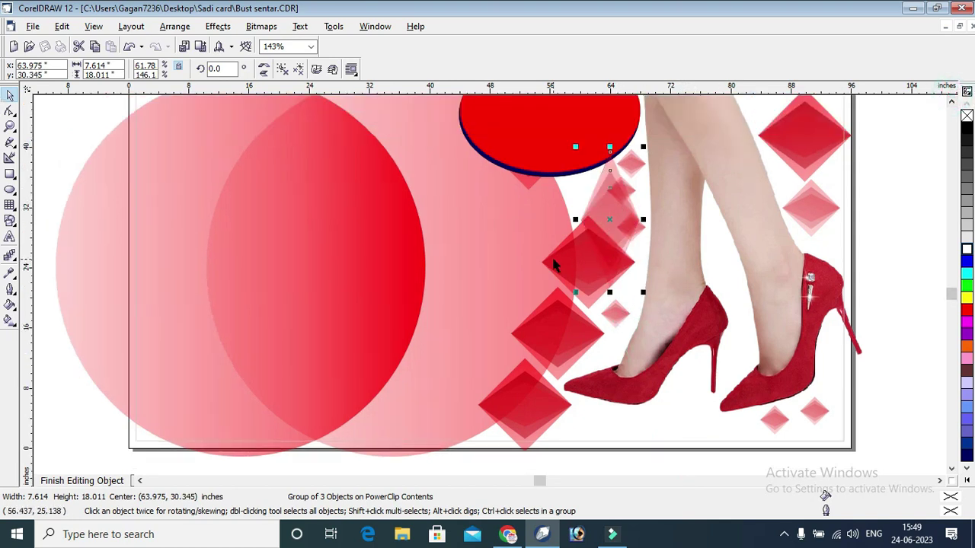
Delete the large and small diamonds crowding the stretched one, plus the medium faded diamond beside the rear leg.
key(Escape)
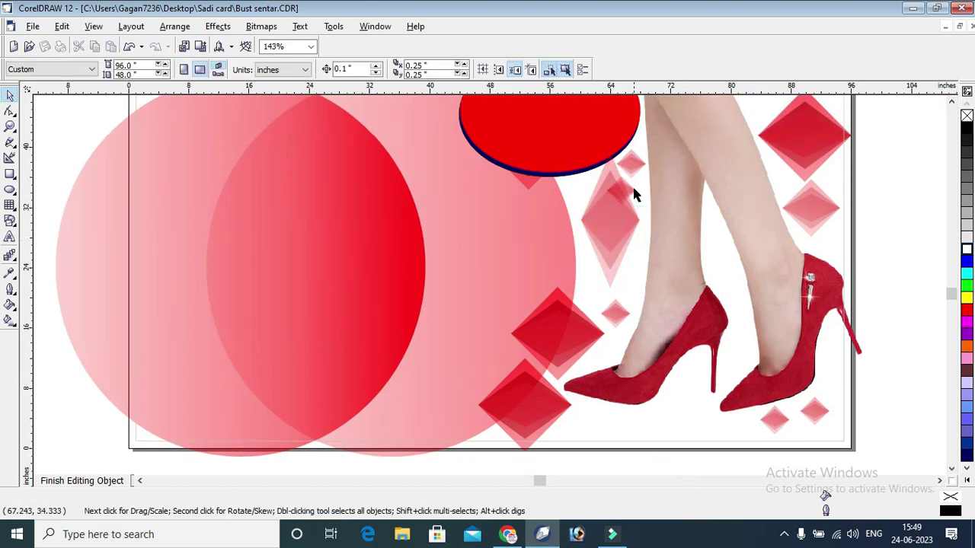
click(633, 191)
click(619, 228)
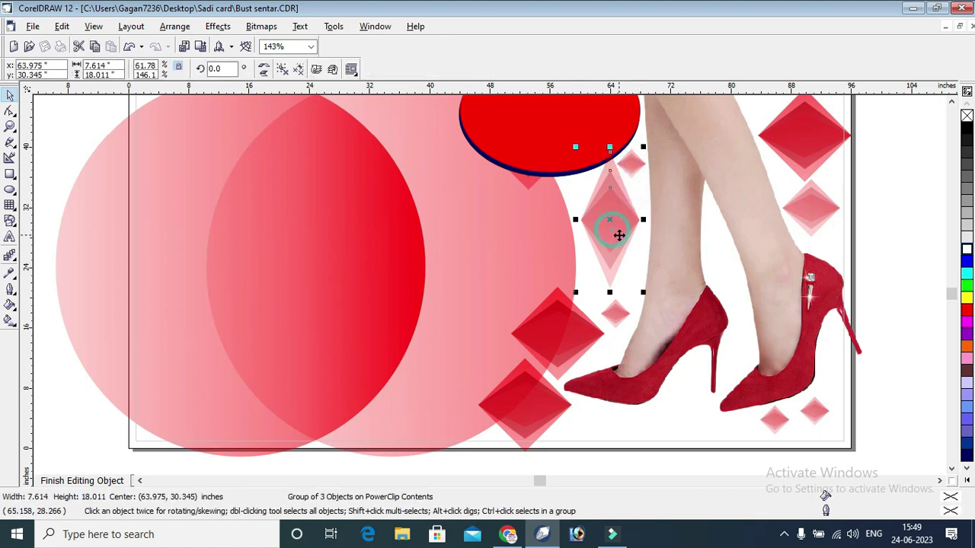
click(616, 313)
key(Delete)
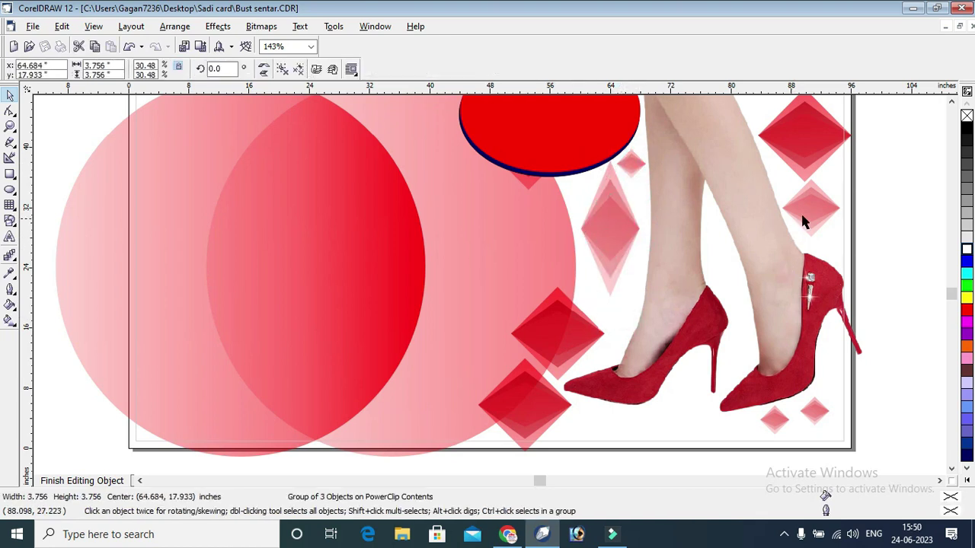
click(810, 214)
key(Delete)
click(879, 201)
Stretch the tall diamond downward to about 20.57 in high and finish editing the PowerClip contents.
click(614, 242)
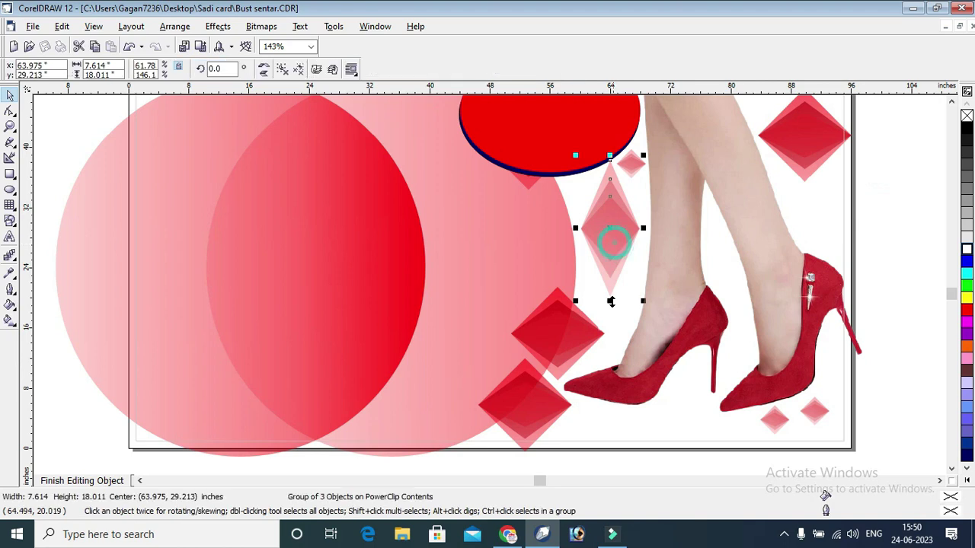
drag(609, 301, 610, 320)
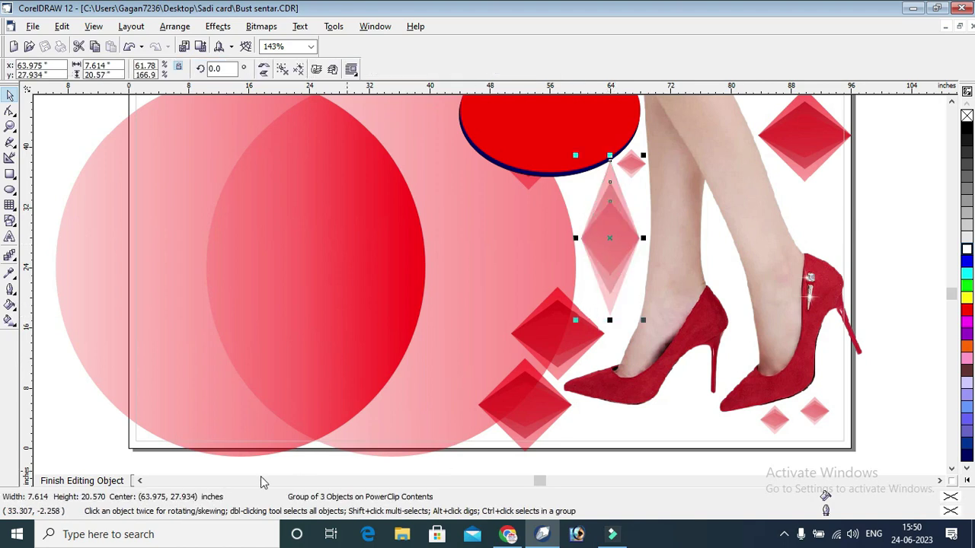
click(99, 475)
click(902, 124)
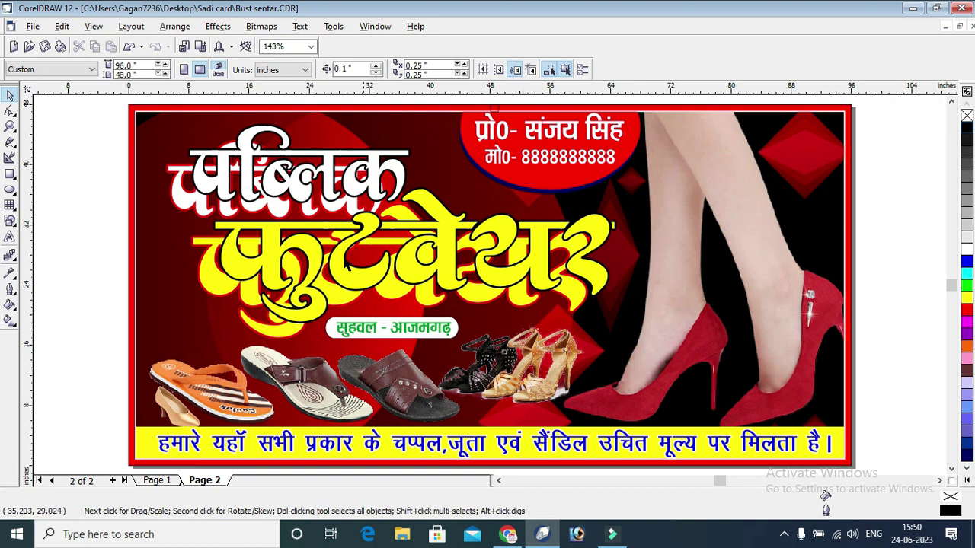
Enlarge the front and rear titles together to about 63.35 × 28.65 in and nudge them slightly right.
click(221, 156)
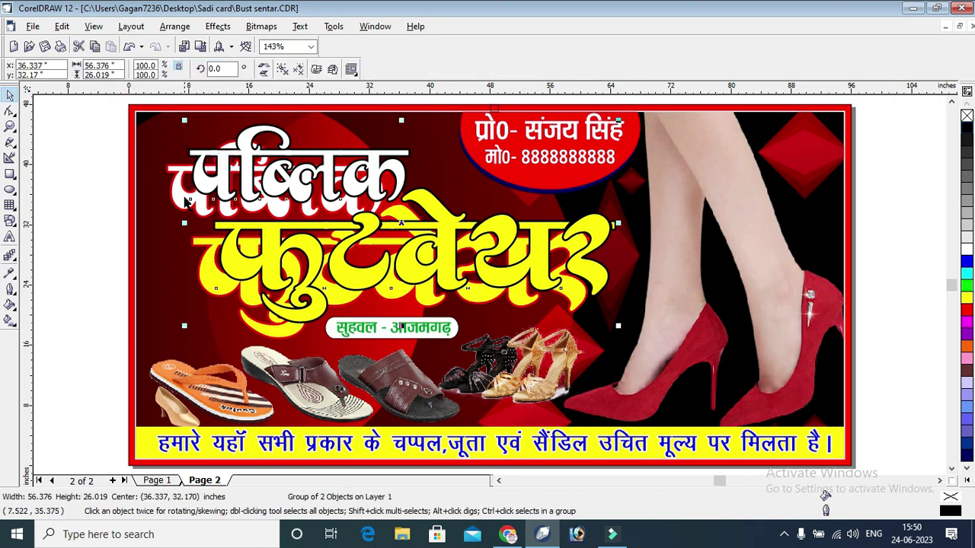
shift+click(183, 192)
drag(390, 120, 203, 266)
drag(161, 228, 132, 229)
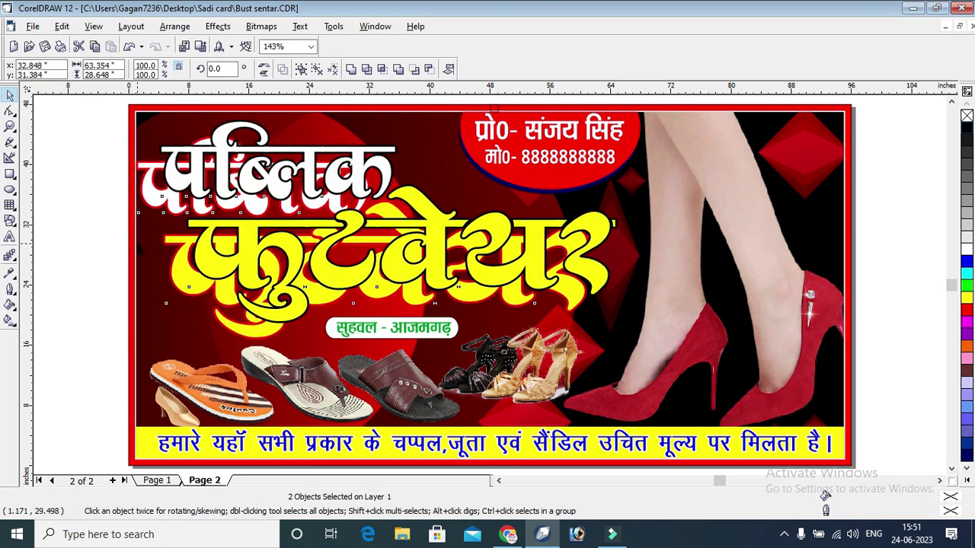
drag(375, 228, 385, 228)
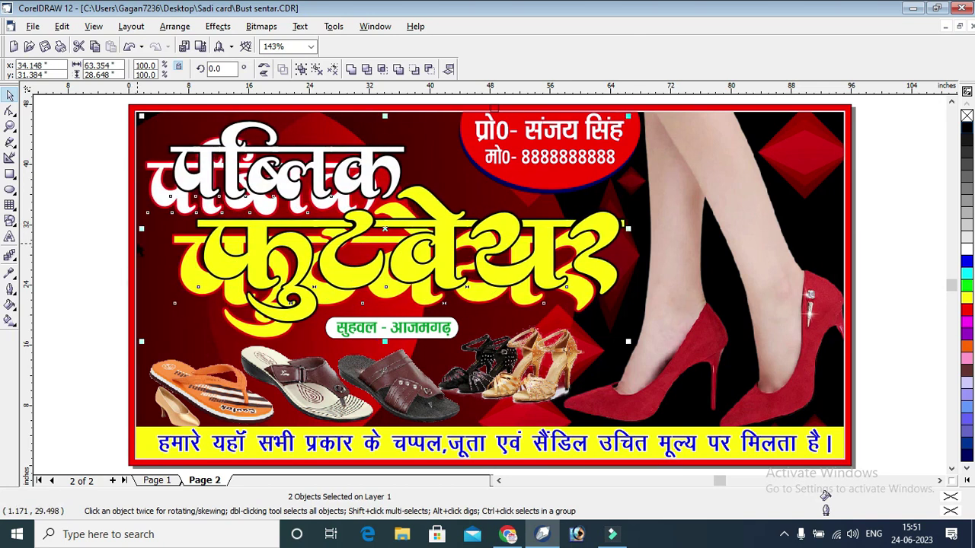
click(863, 139)
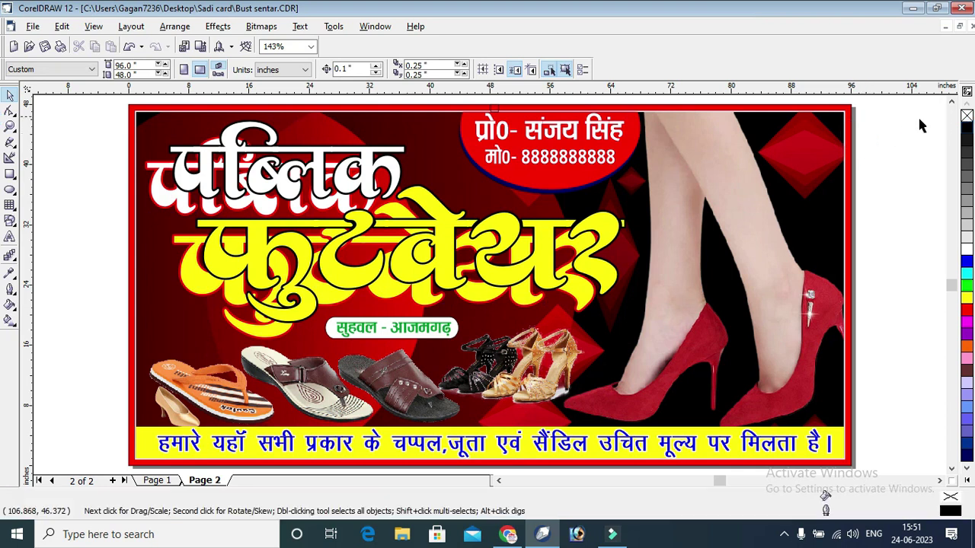
Blend the enlarged rear and front titles in 20 steps to form the 3D shadow.
click(7, 257)
click(206, 288)
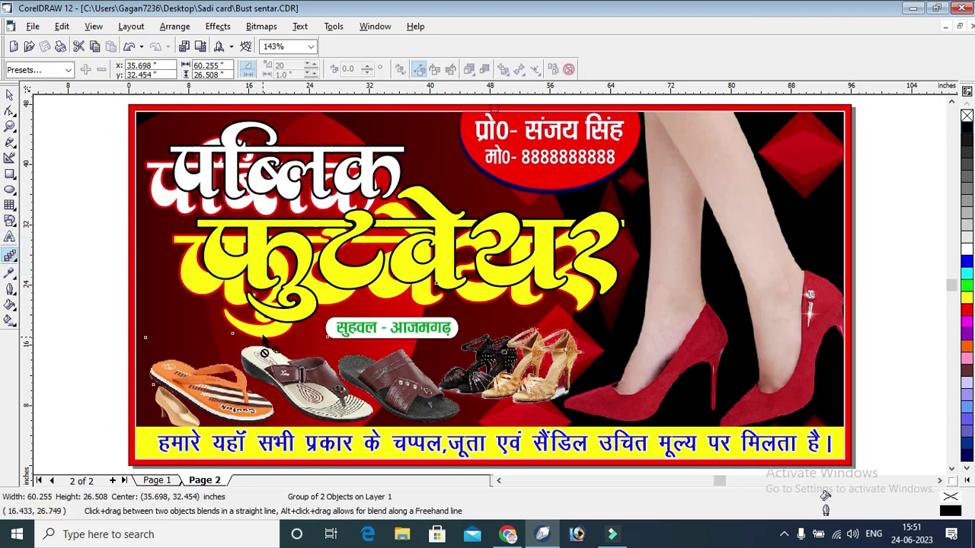
drag(283, 301, 294, 307)
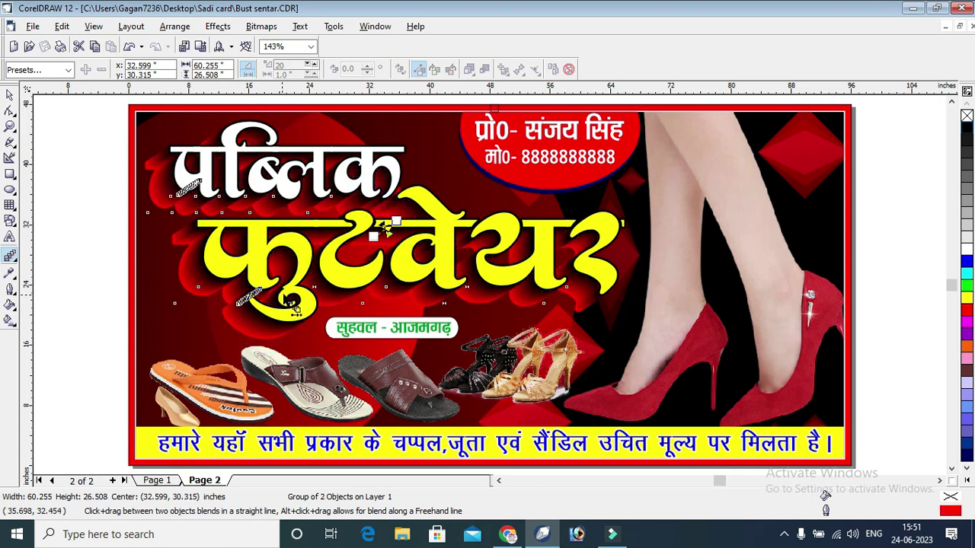
click(9, 111)
click(9, 95)
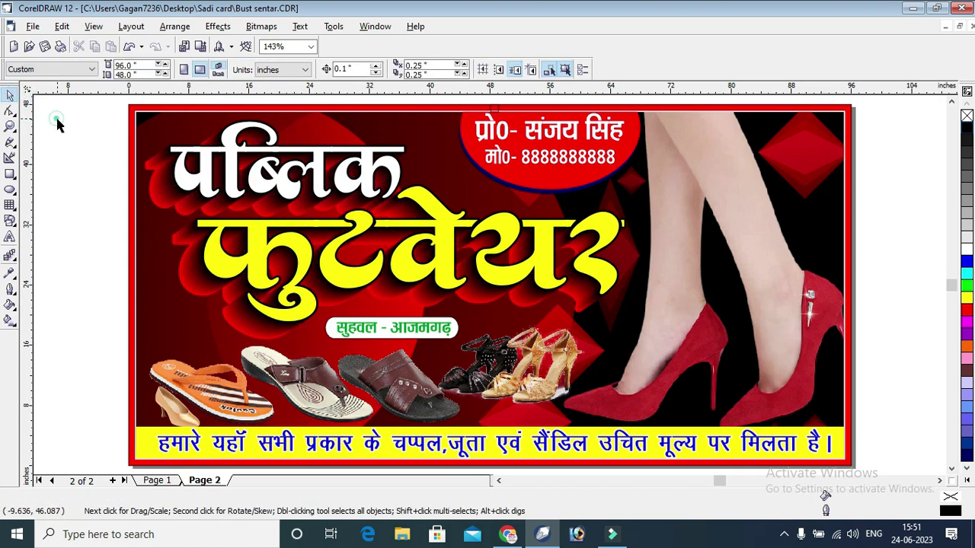
click(878, 134)
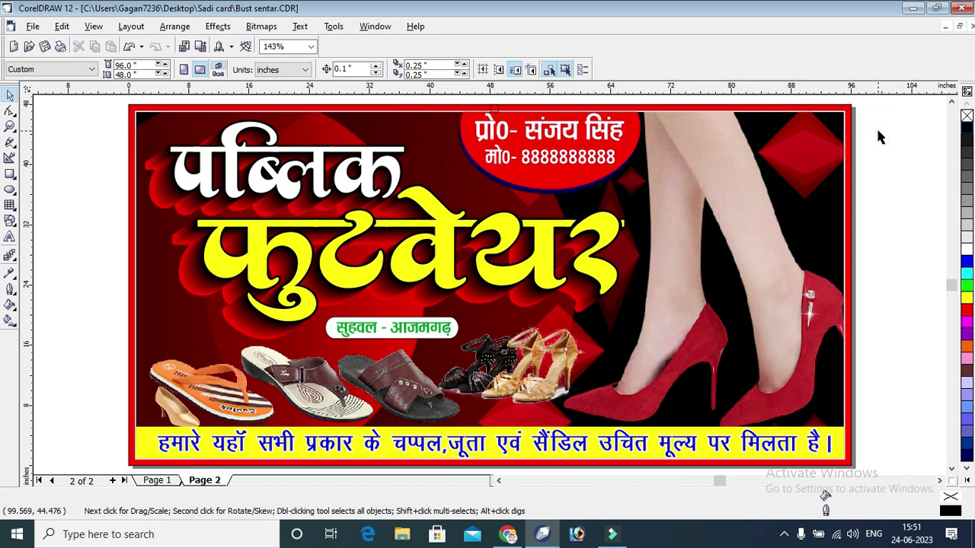
click(783, 532)
right_click(785, 505)
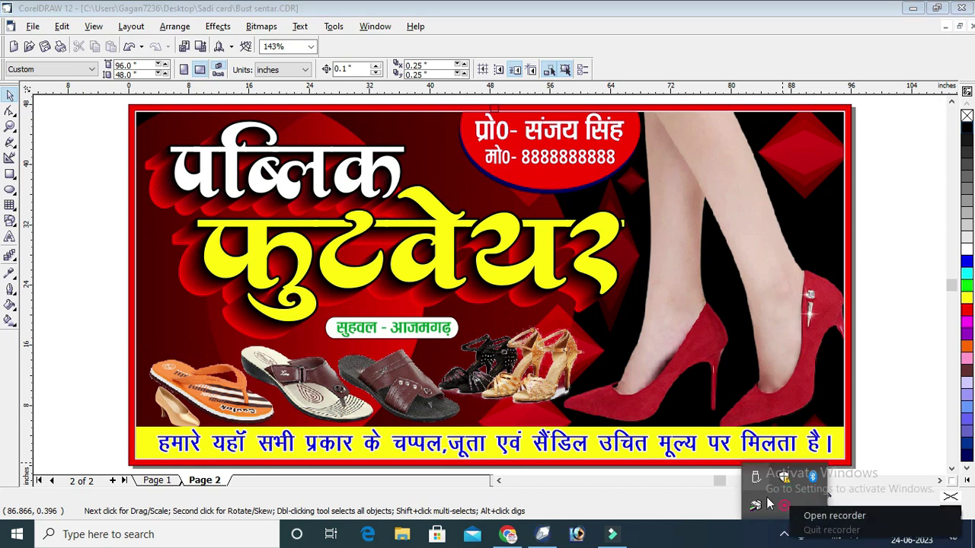
click(872, 303)
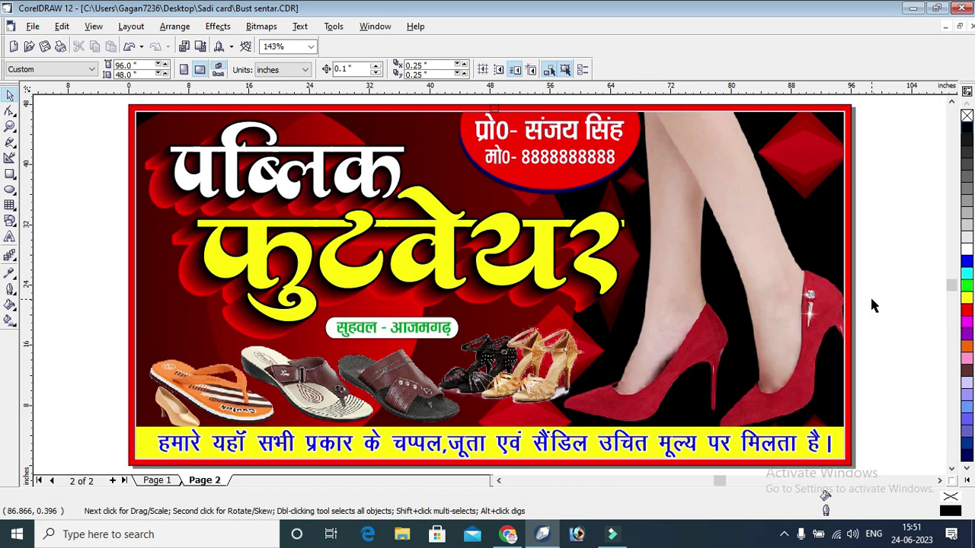
Export the banner page to the Desktop as a JPEG bitmap named 8x4=1.
click(34, 26)
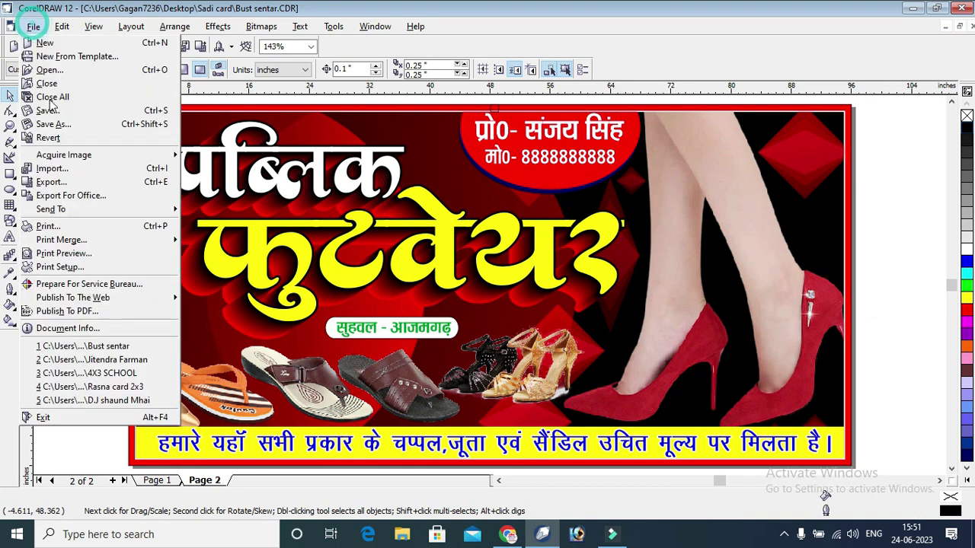
key(Escape)
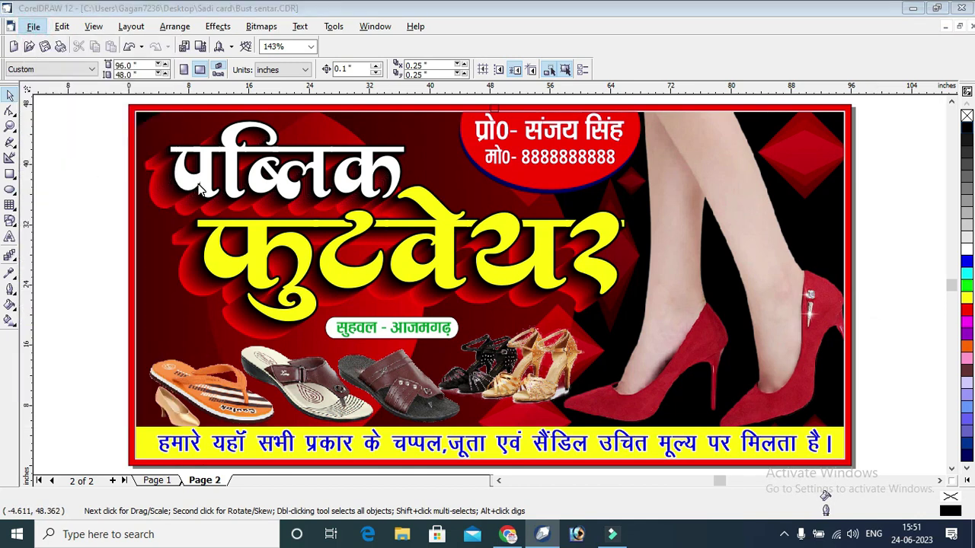
key(ctrl+e)
click(284, 209)
click(391, 362)
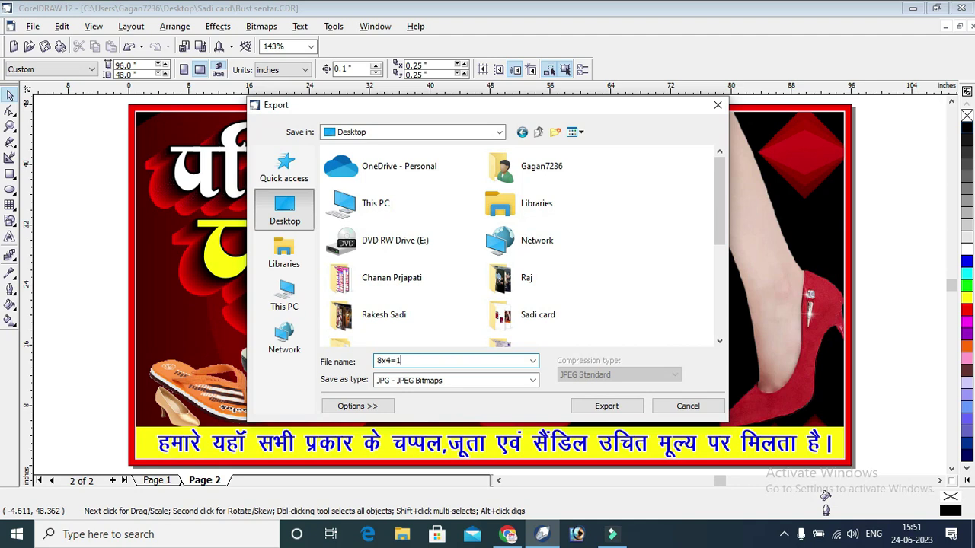
key(Return)
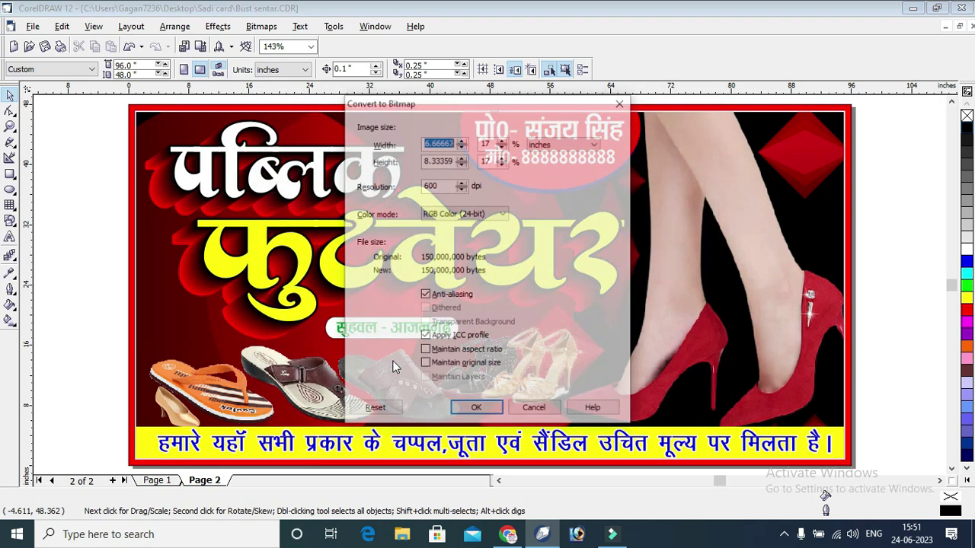
Set the bitmap resolution to 150 dpi and confirm the conversion.
double_click(436, 186)
text(150)
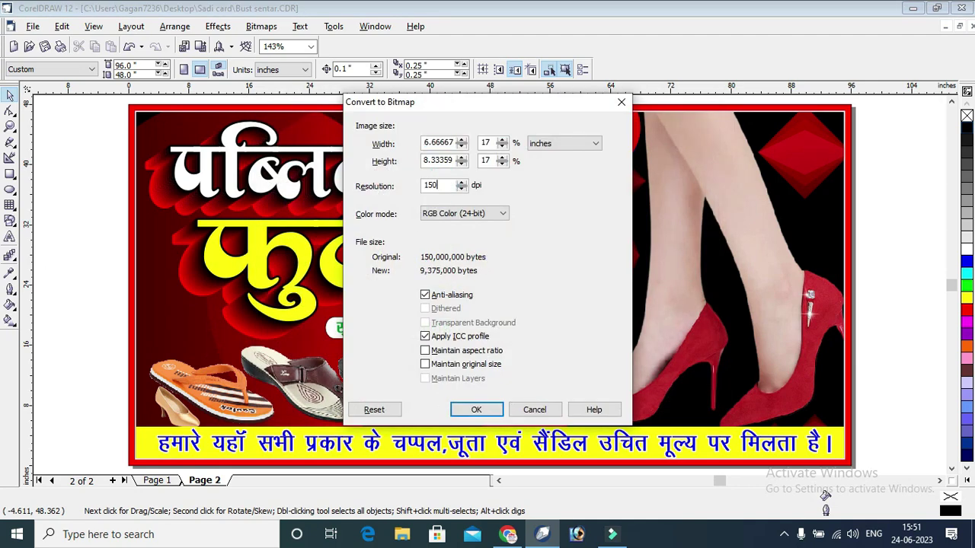
key(Return)
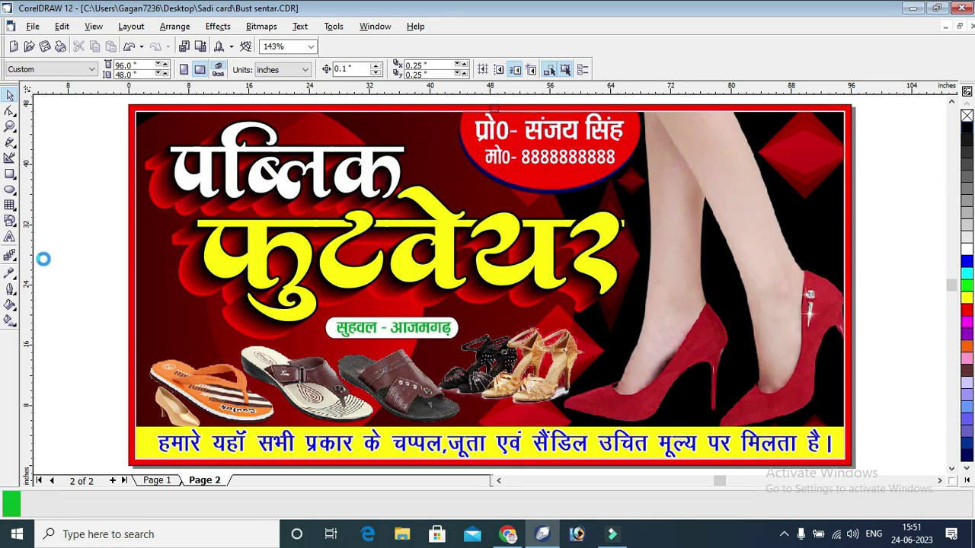
Complete the JPEG export with the Standard (4:2:2) sub format, compression 10 and smoothing 10.
click(487, 370)
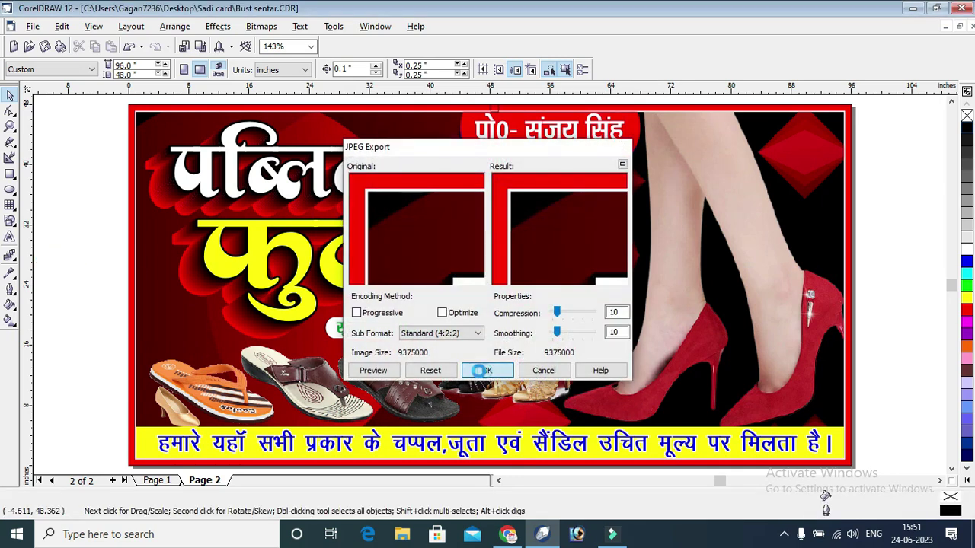
Switch to the exported 8x4=1pc.JPG in Photos and examine the title's blended shadow up close, and the whole banner.
click(914, 9)
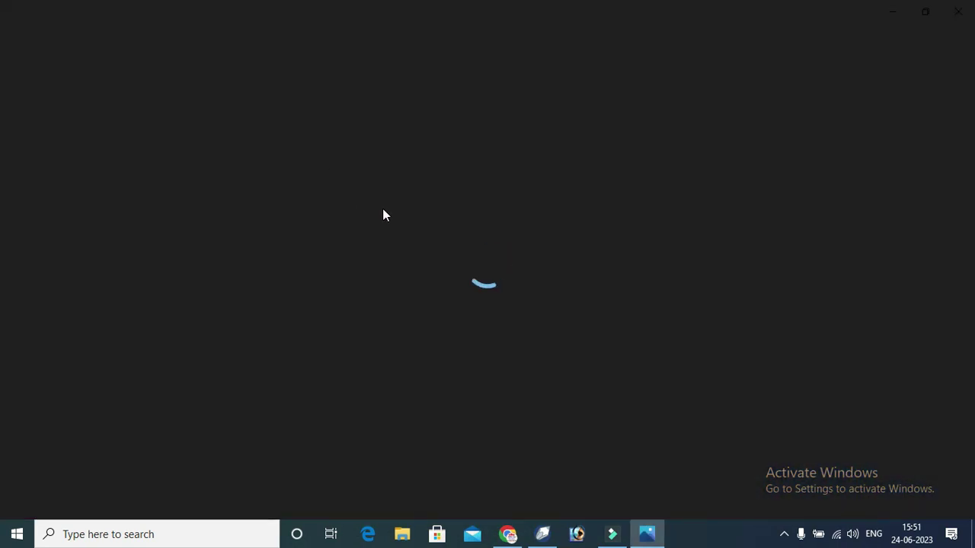
scroll(605, 202, up, 3)
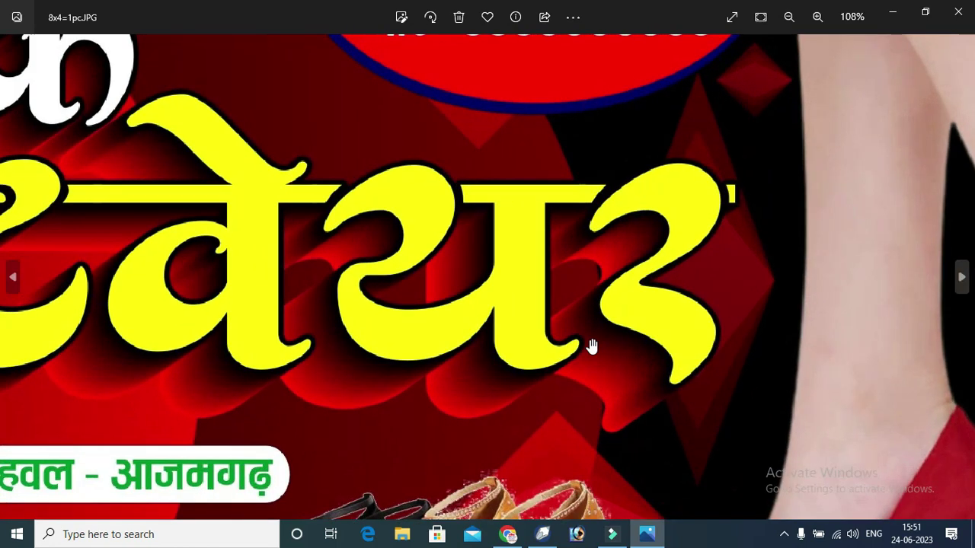
drag(604, 227, 616, 99)
drag(464, 300, 631, 281)
drag(555, 230, 600, 406)
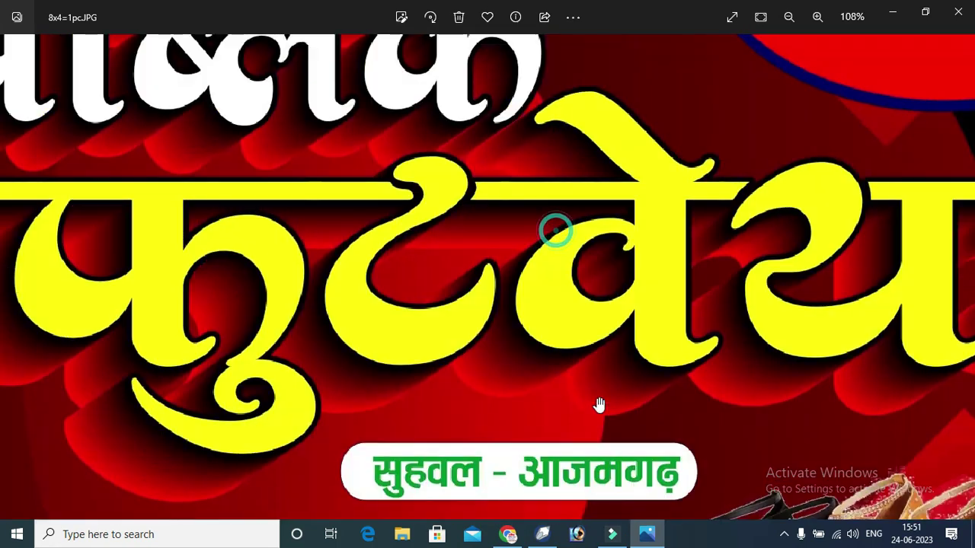
drag(541, 314, 645, 339)
scroll(586, 303, up, 2)
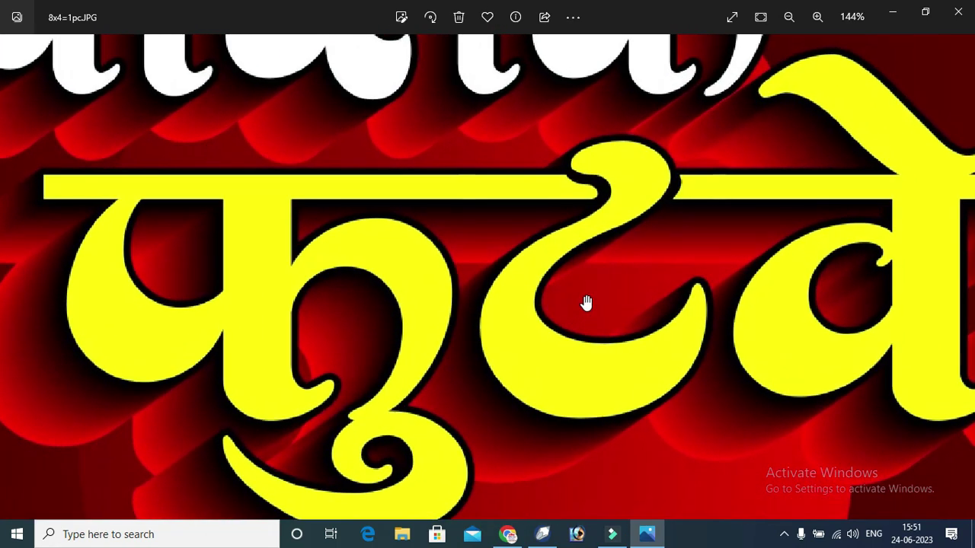
scroll(586, 302, down, 5)
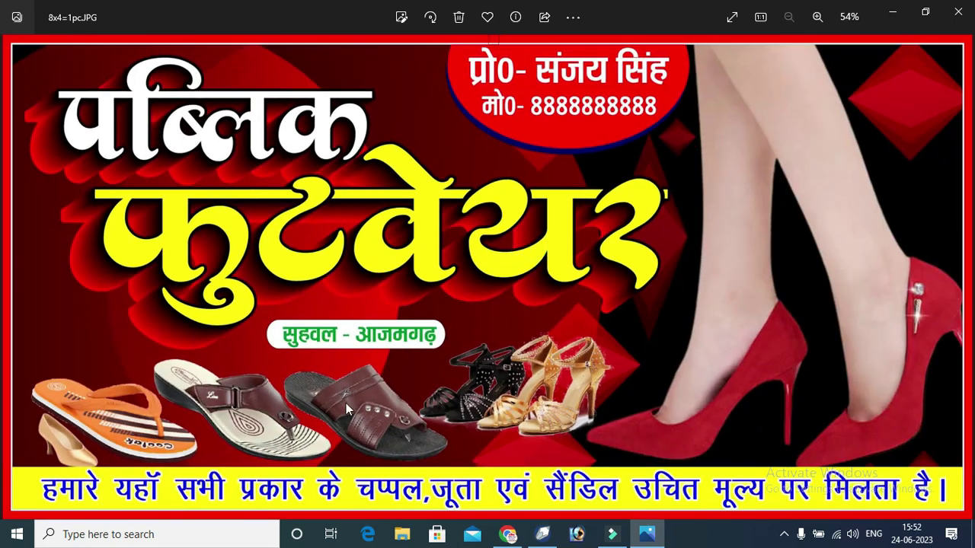